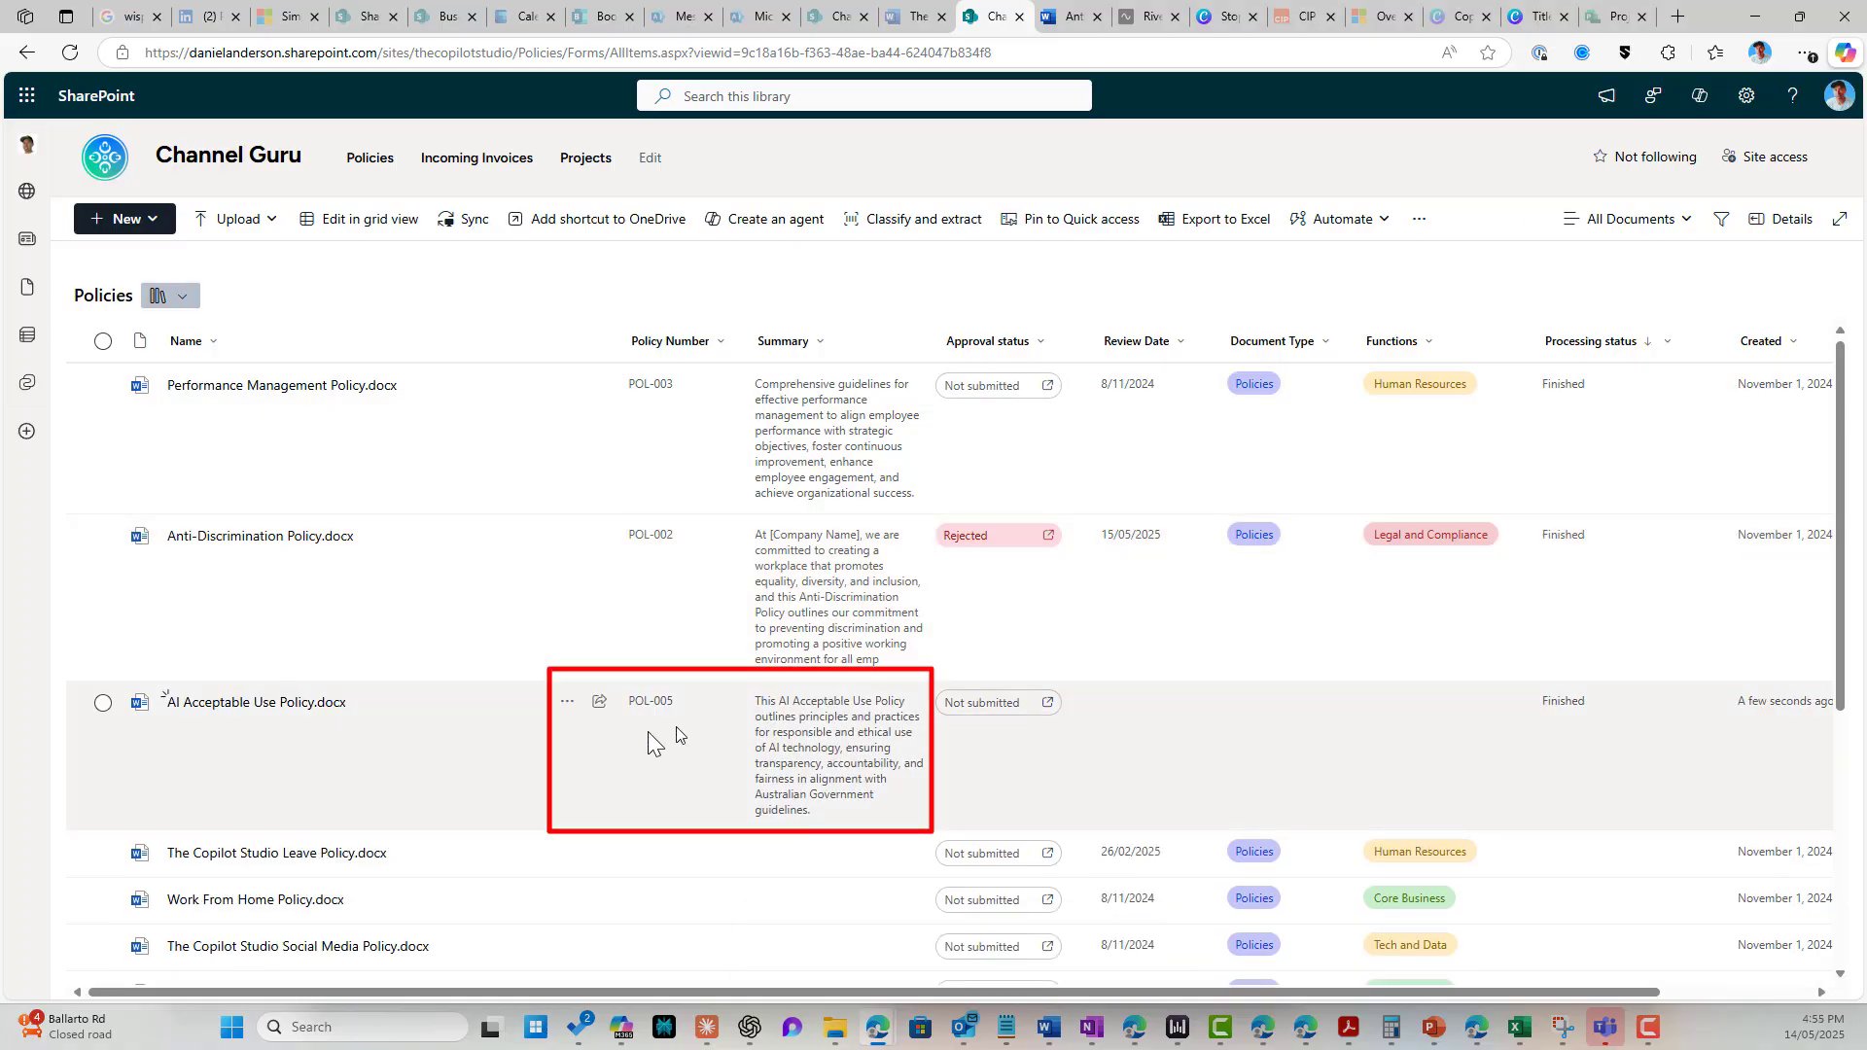
Step: Select the AI Acceptable Use Policy document in the Policies library
{"action": "left_click", "coordinate": [573, 749]}
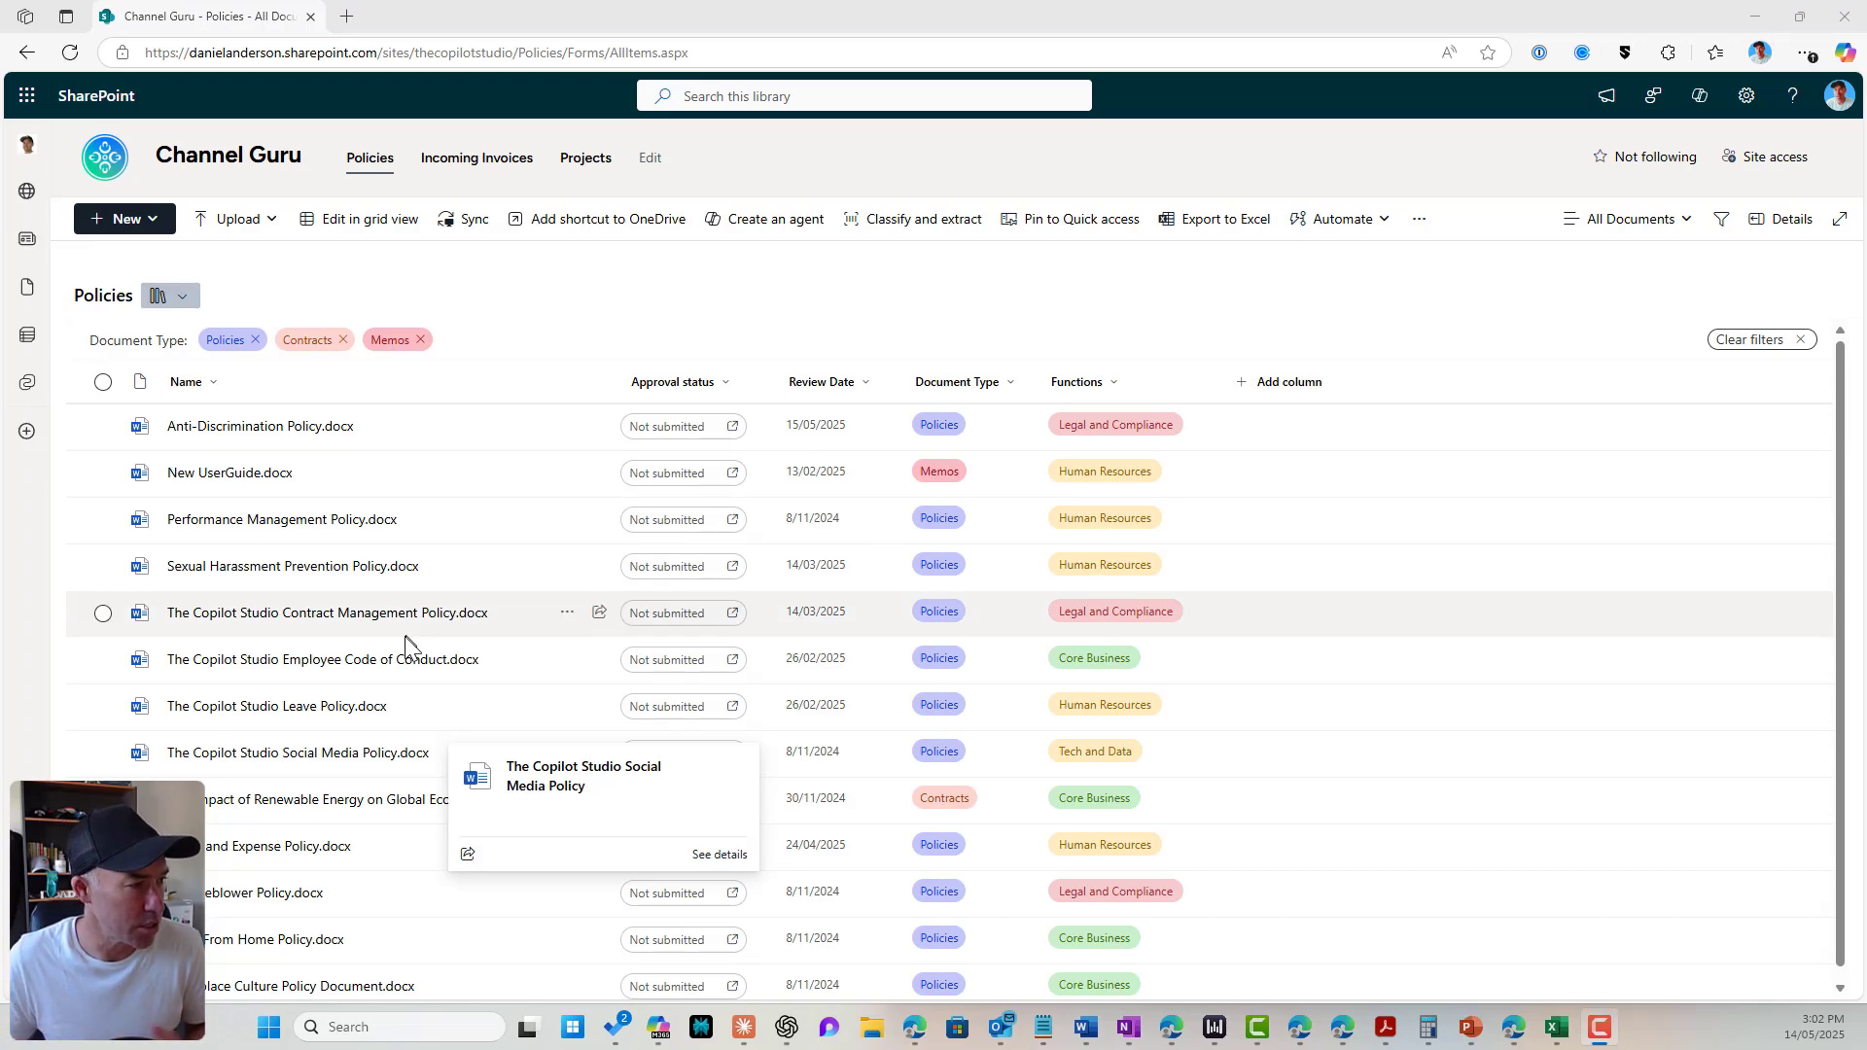
Step: Open The Copilot Studio Leave Policy in Word for the web to check its Policy Number
{"action": "left_click", "coordinate": [313, 713]}
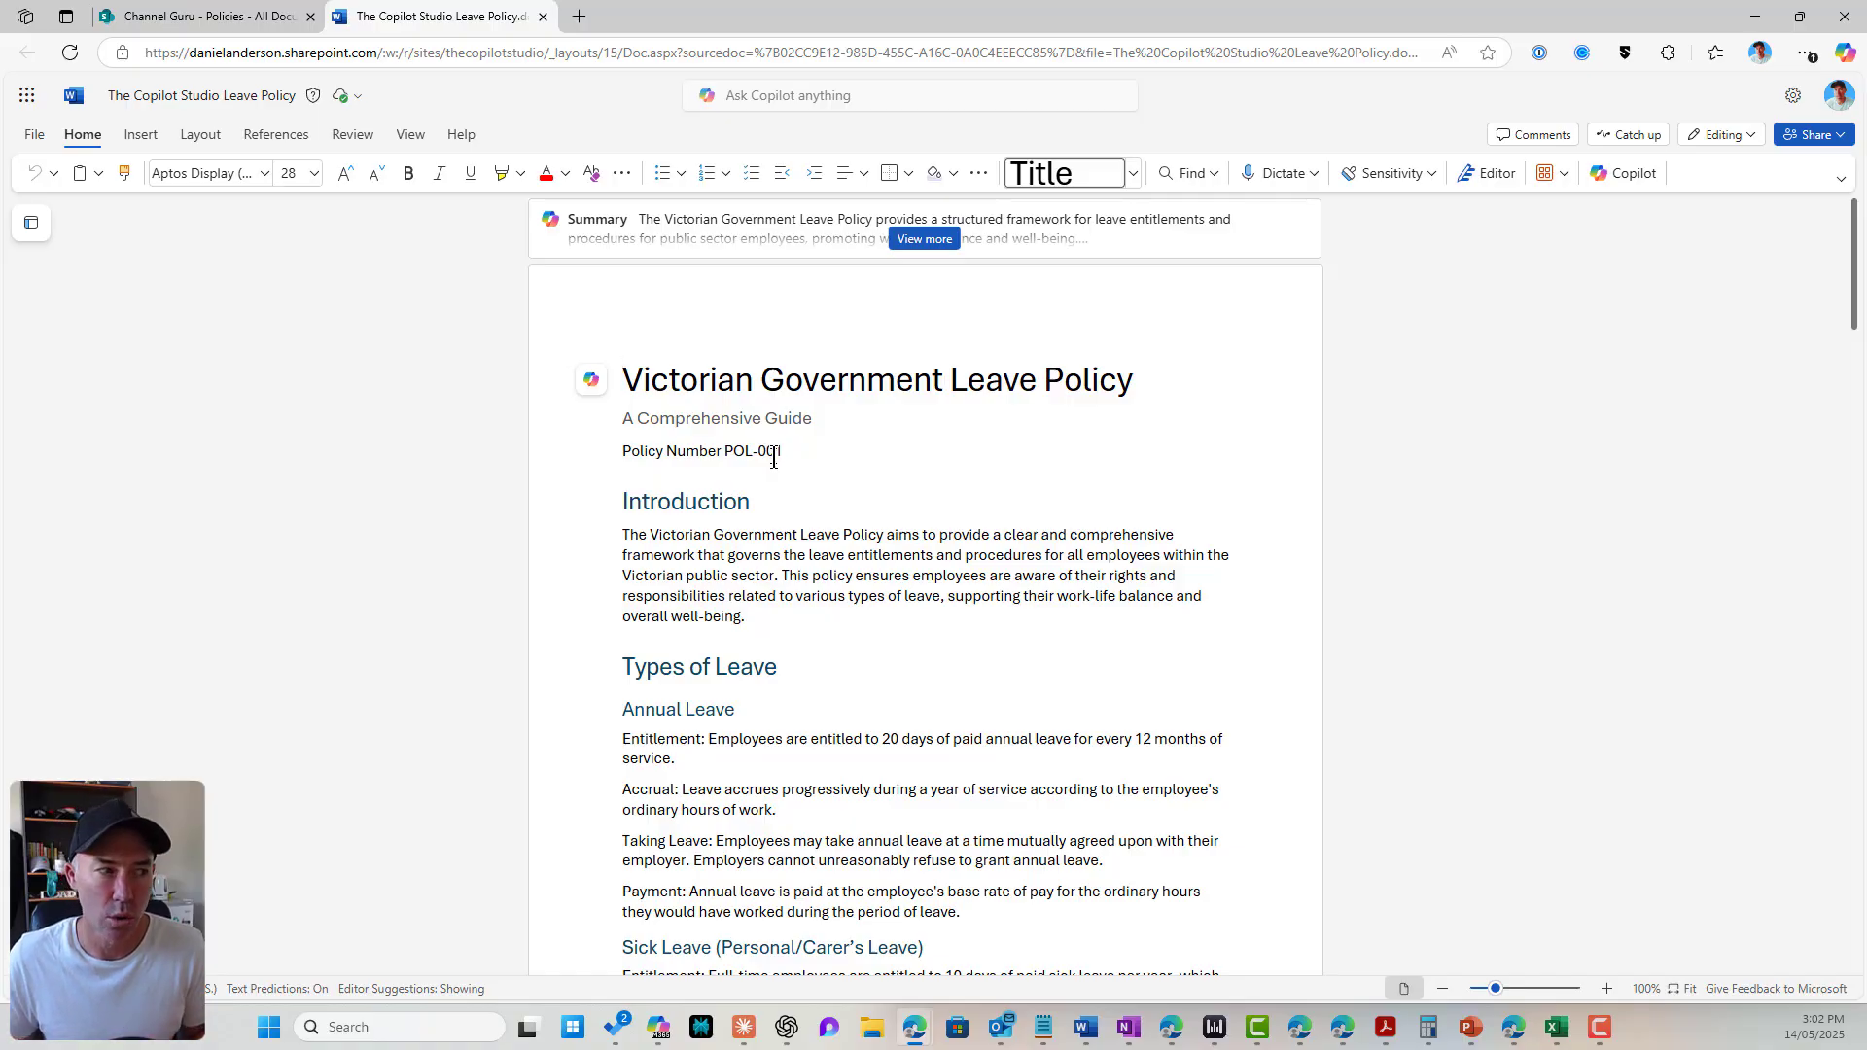
Step: Back in the Policies library, start a single line of text column and open its Autofill setup
{"action": "left_click", "coordinate": [236, 25]}
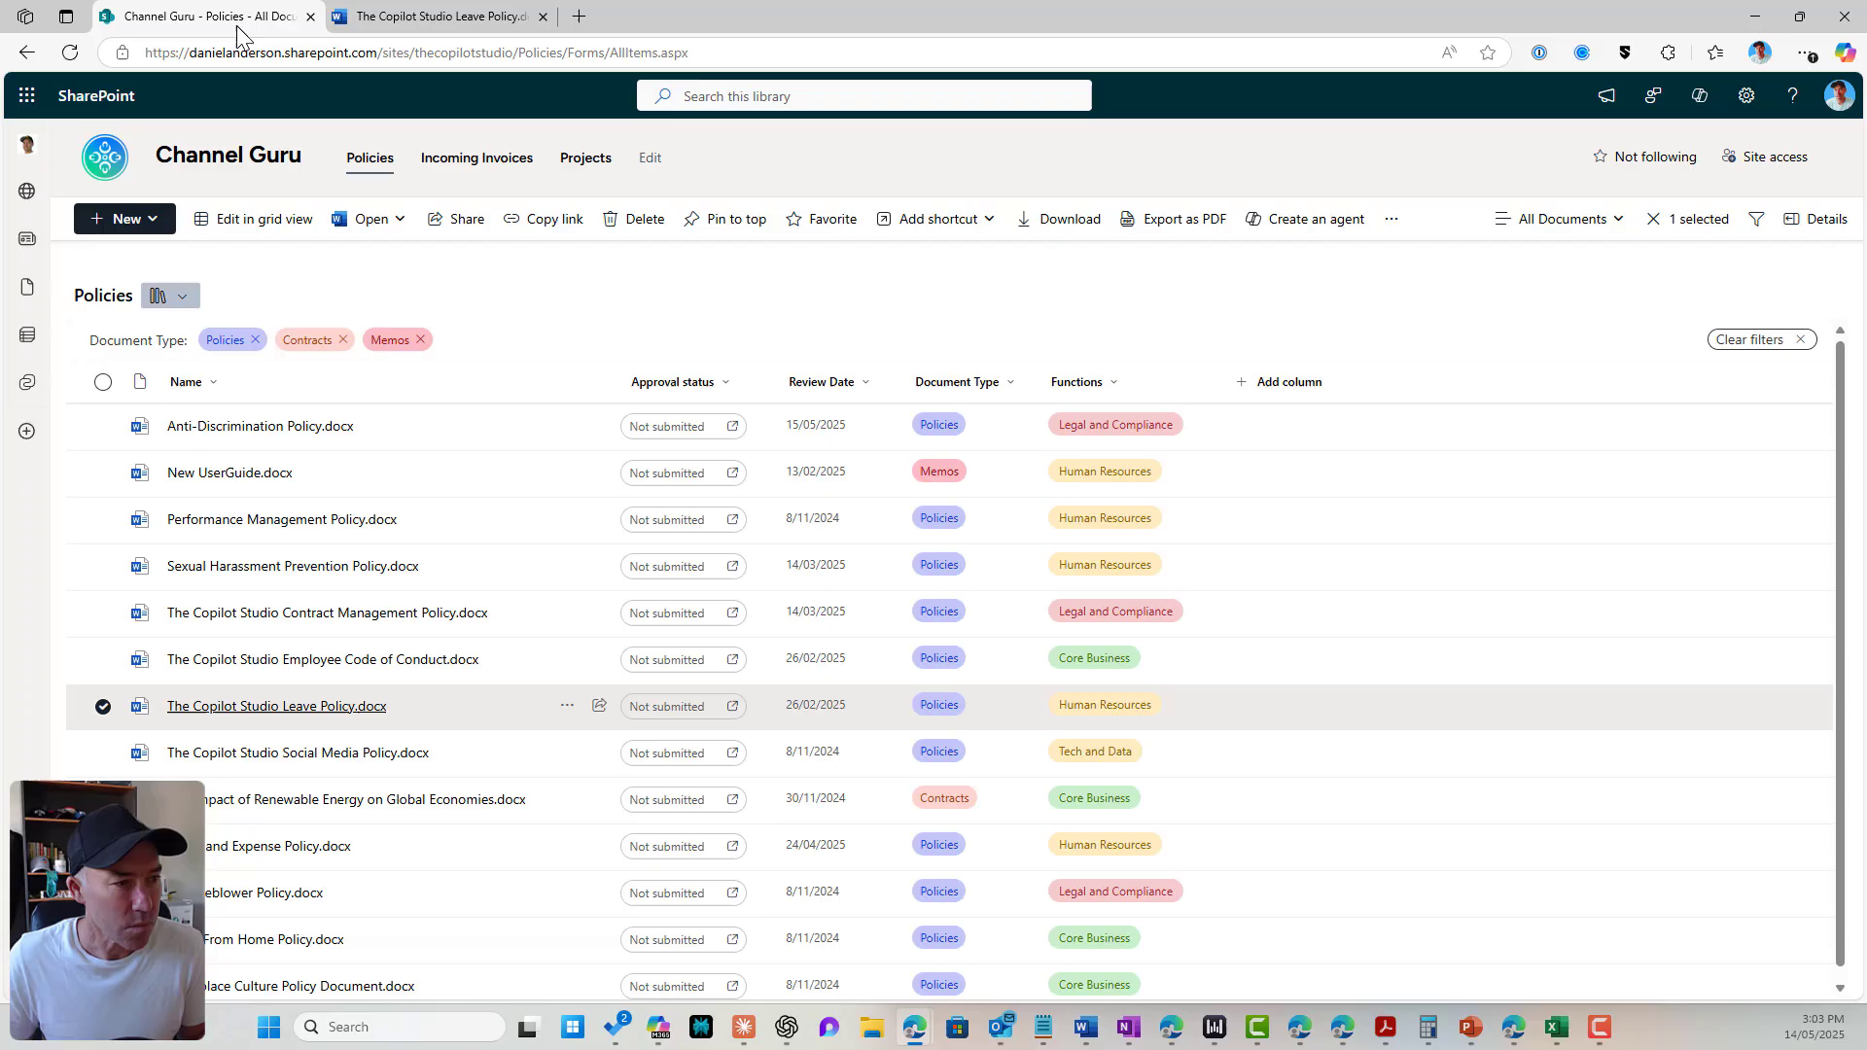
{"action": "left_click", "coordinate": [1281, 382]}
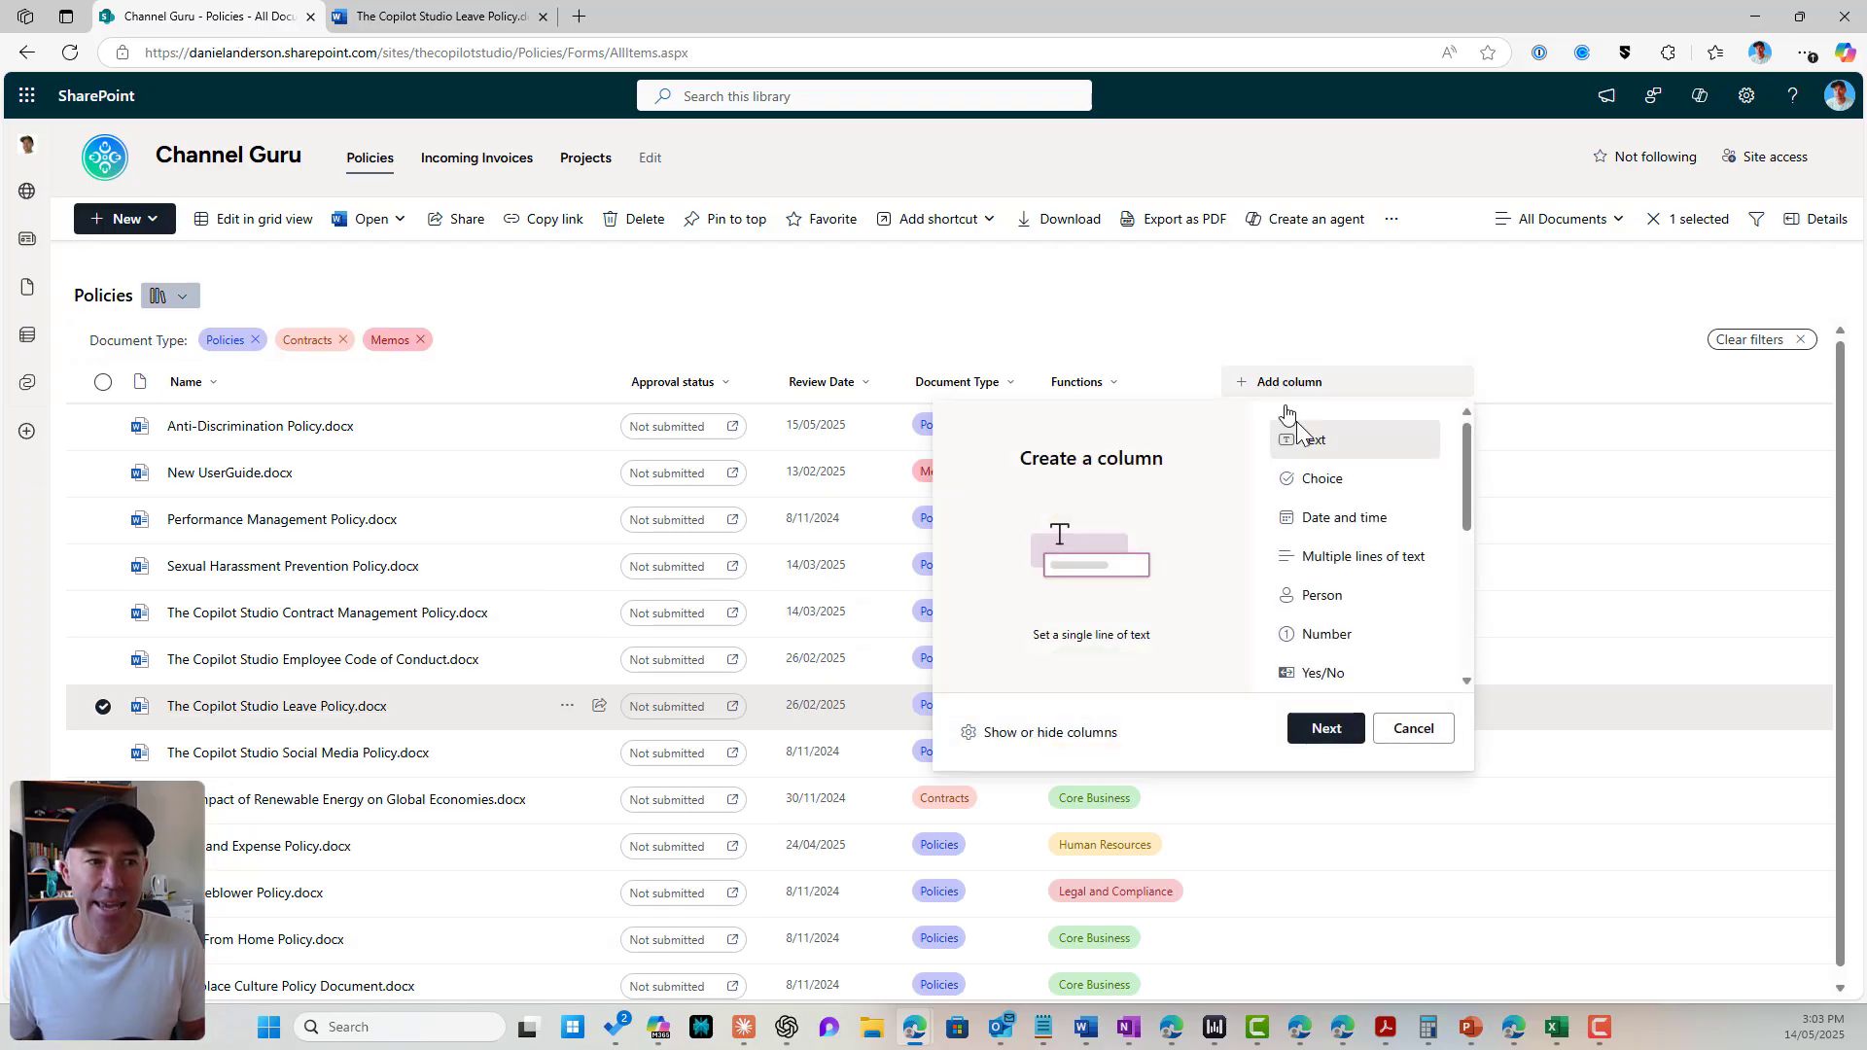
{"action": "left_click", "coordinate": [1325, 729]}
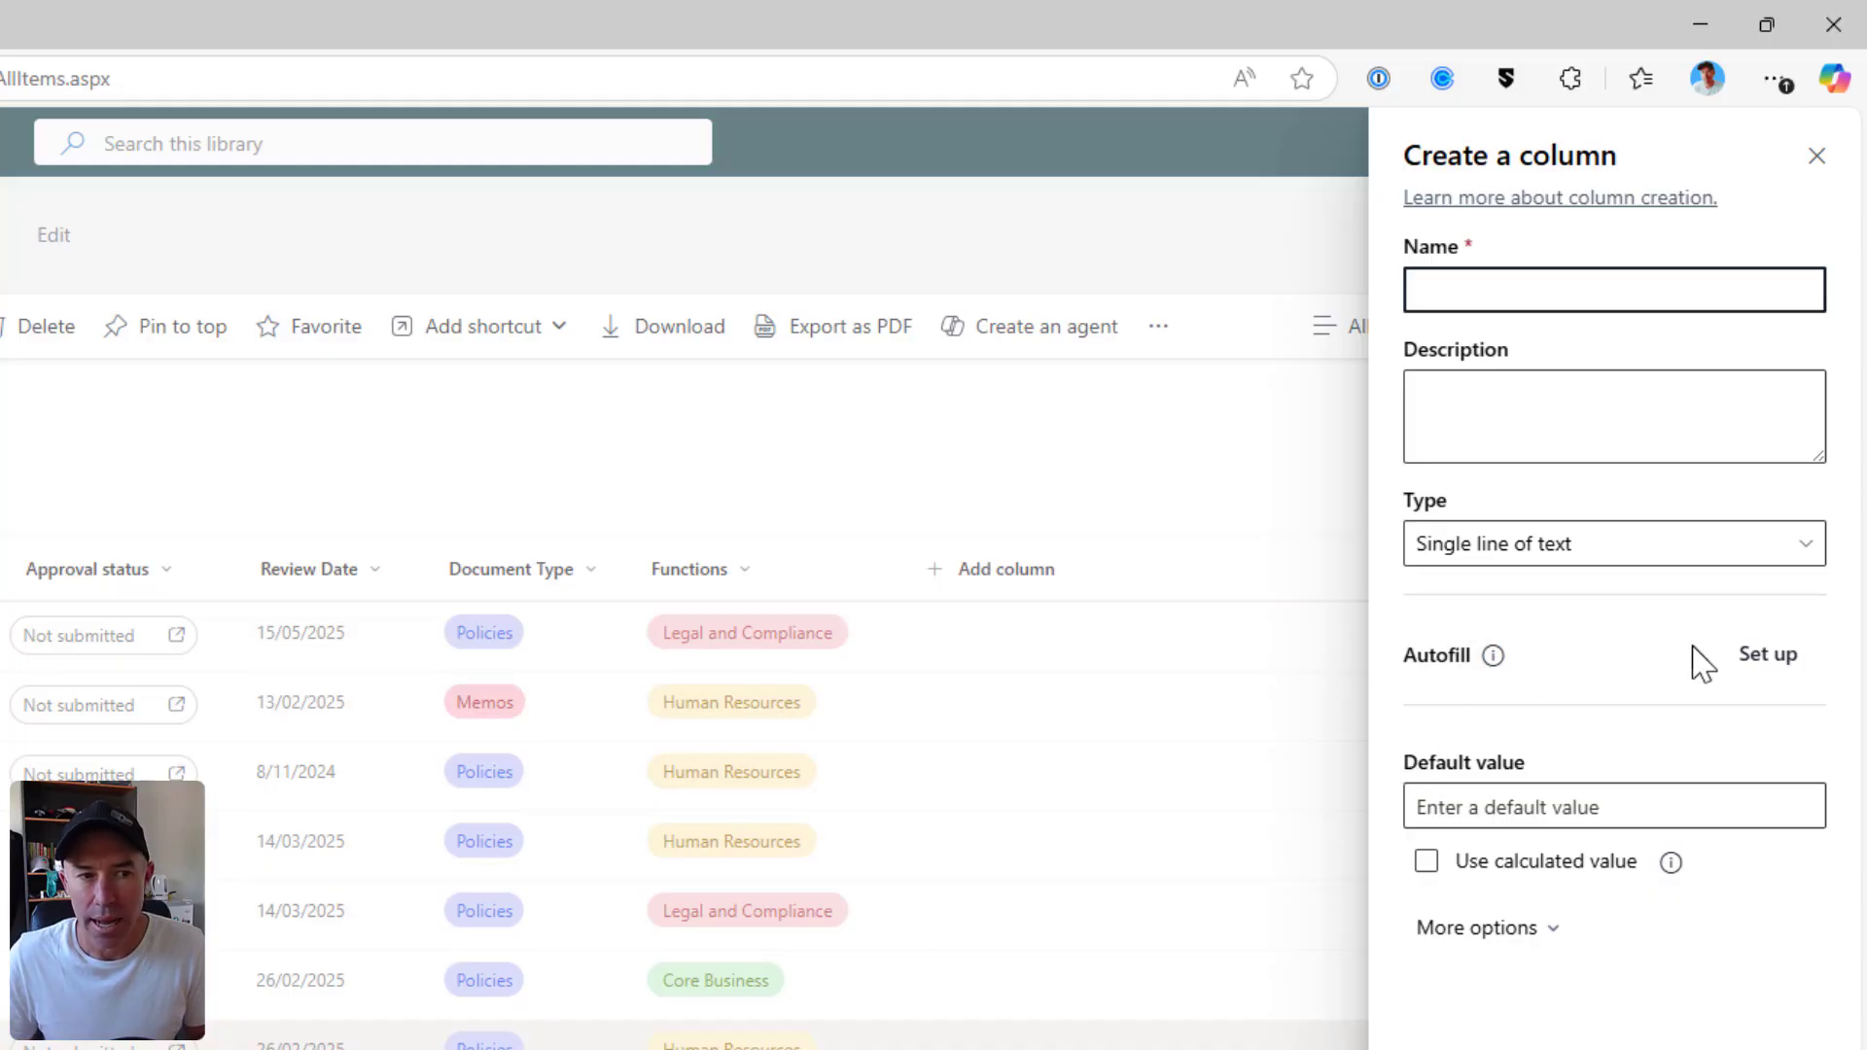
{"action": "left_click", "coordinate": [1764, 677]}
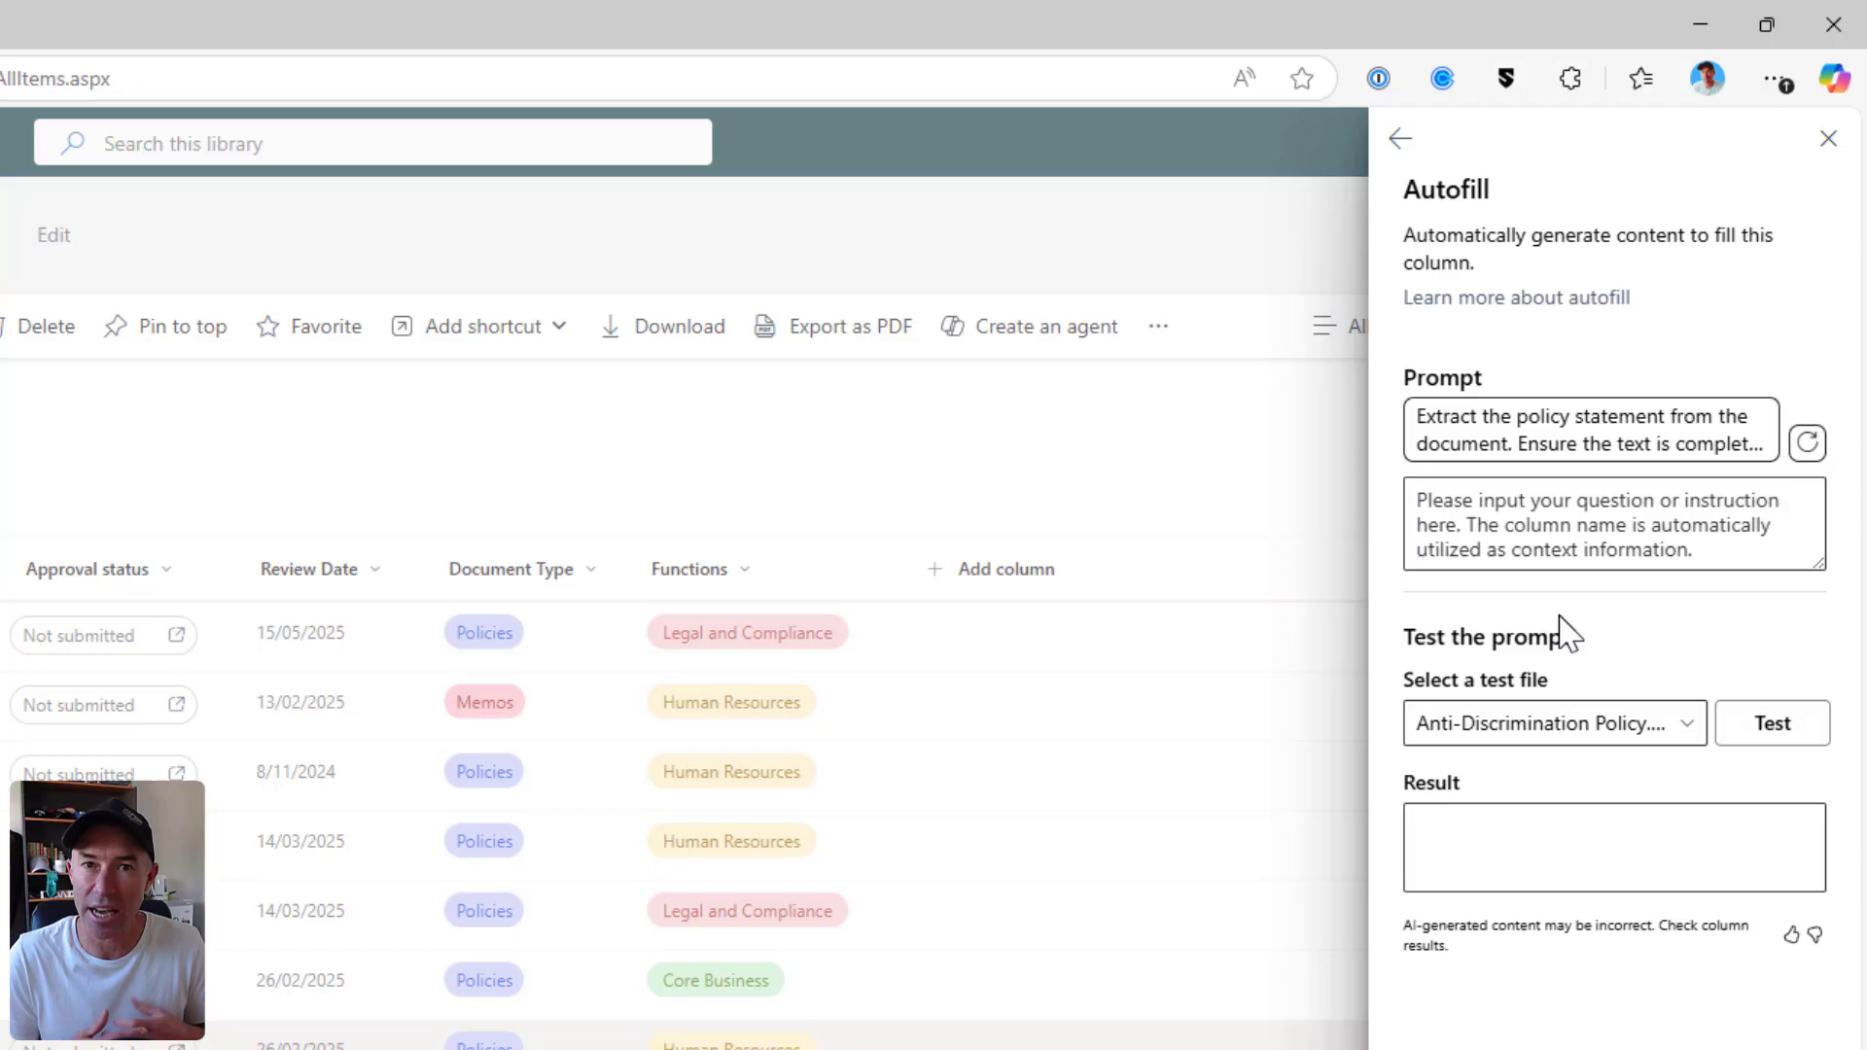
Step: Write the prompt 'Extract the Policy Number from the Document. The format is Policy Number: POL-001'
{"action": "left_click", "coordinate": [1565, 533]}
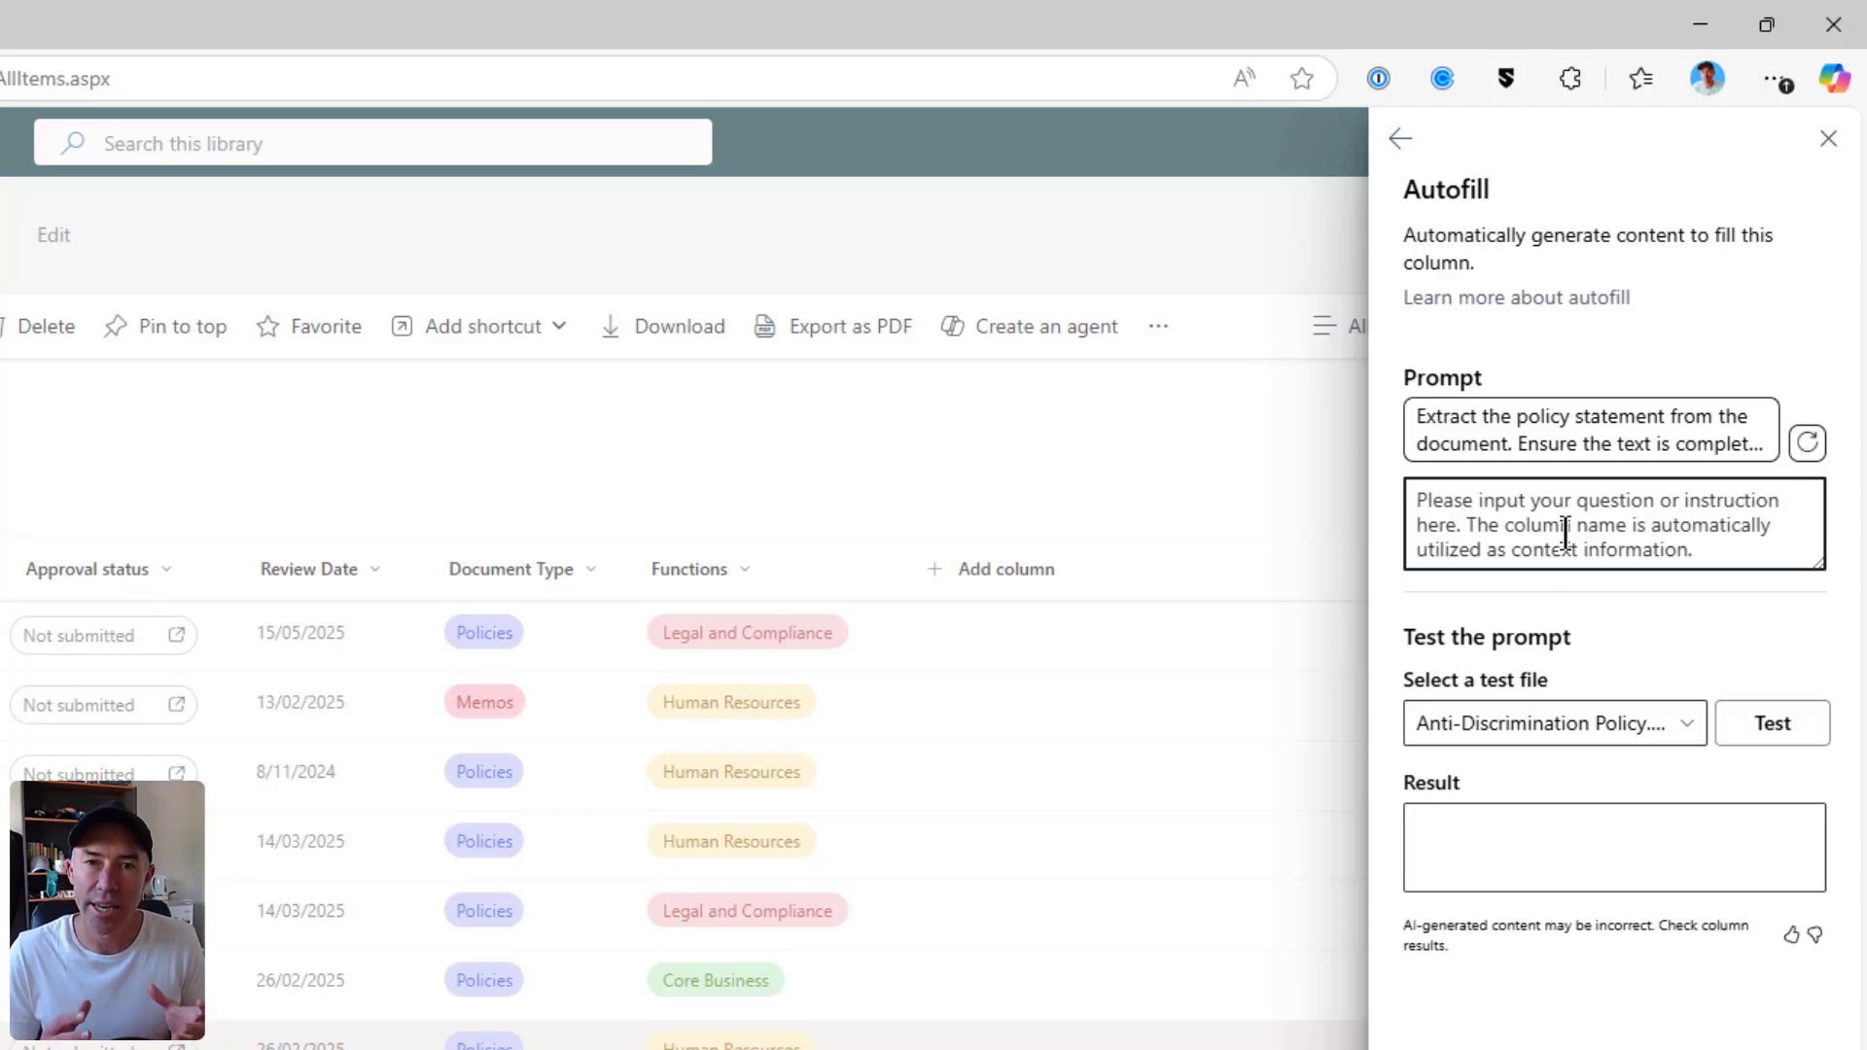
{"action": "type", "text": "Ex"}
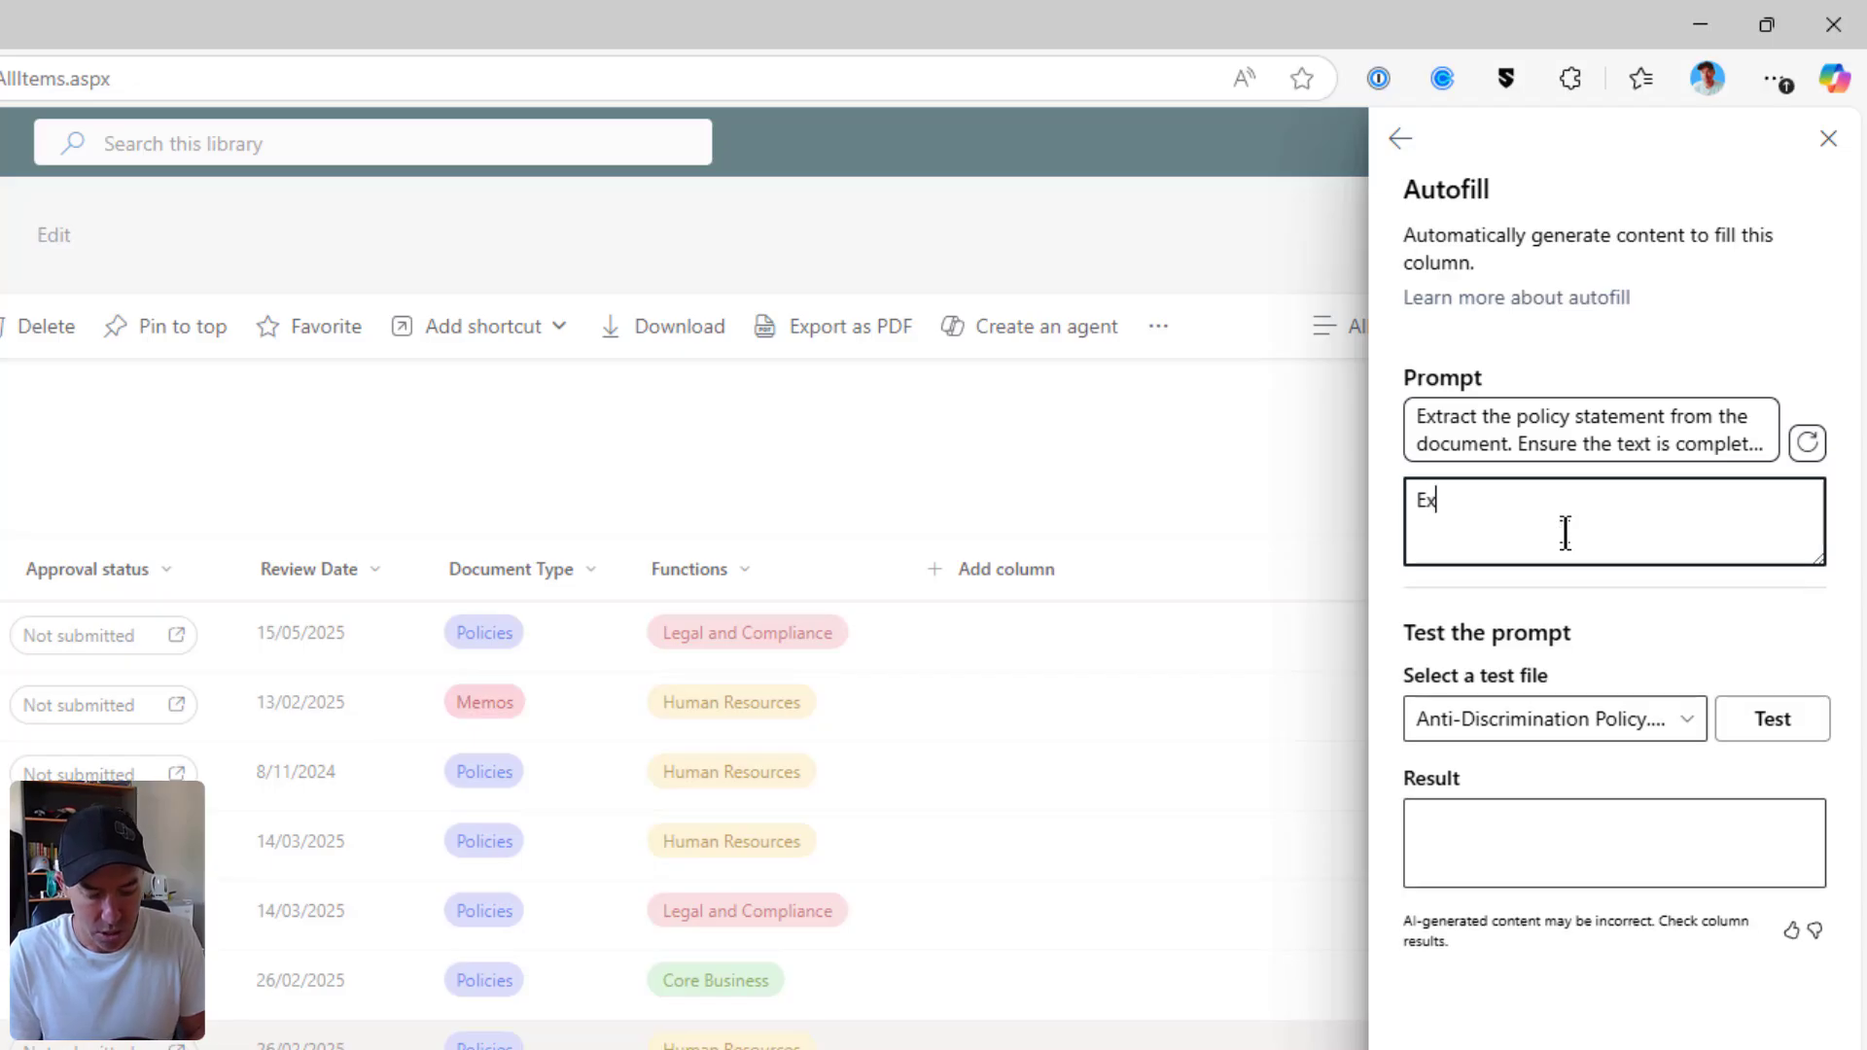
{"action": "type", "text": "tract the "}
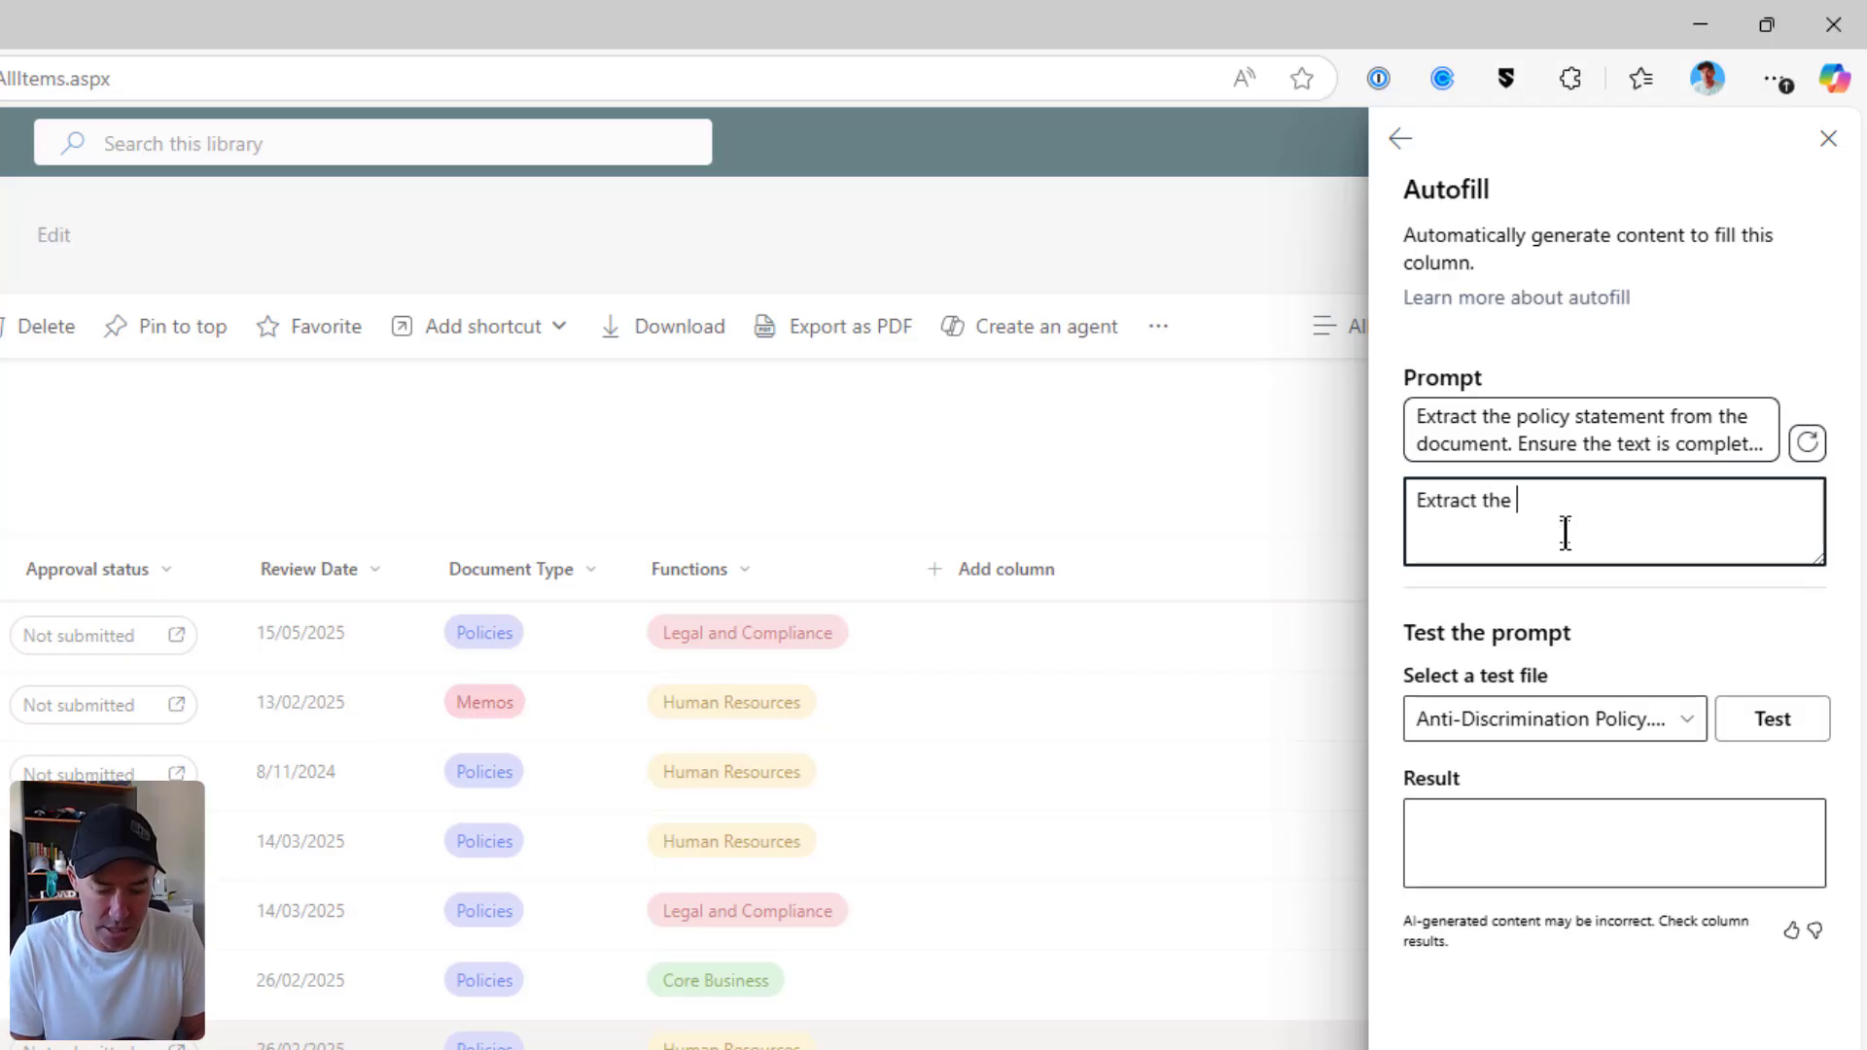
{"action": "type", "text": "Policy Numner"}
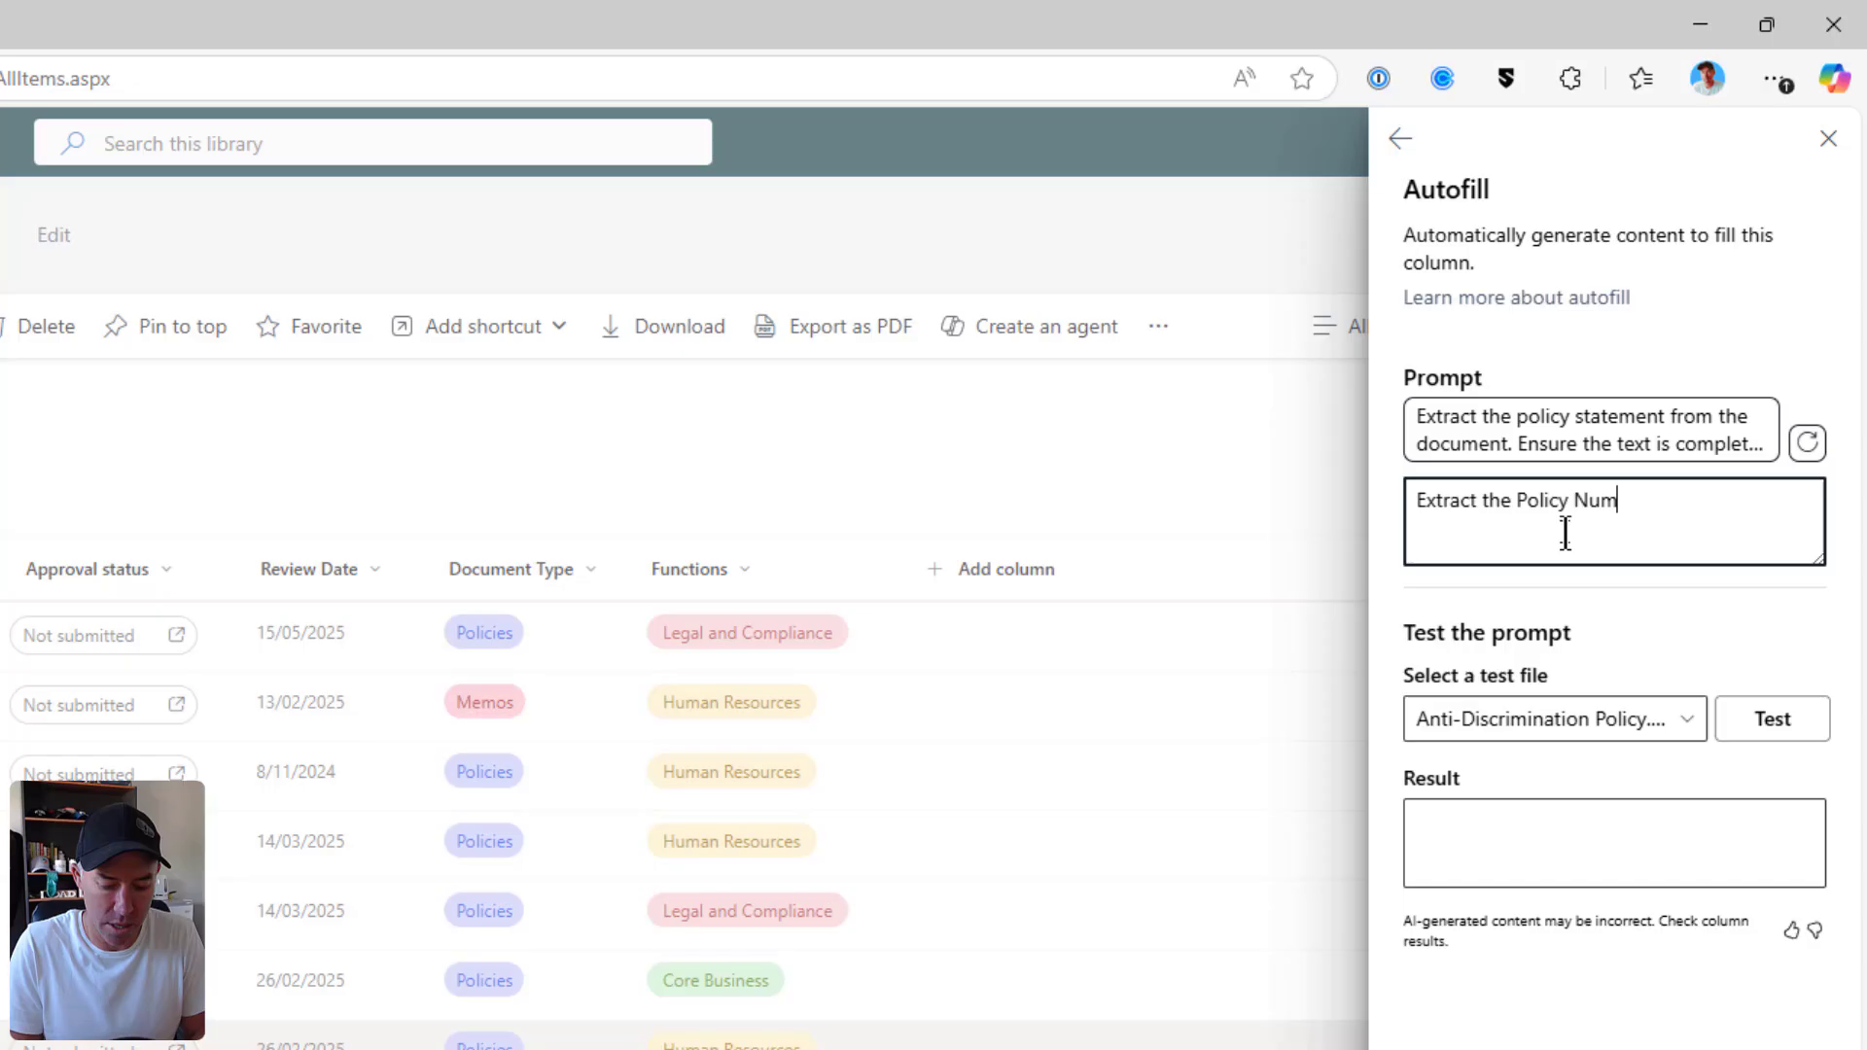
{"action": "key", "text": "BackSpace"}
{"action": "key", "text": "BackSpace"}
{"action": "key", "text": "BackSpace"}
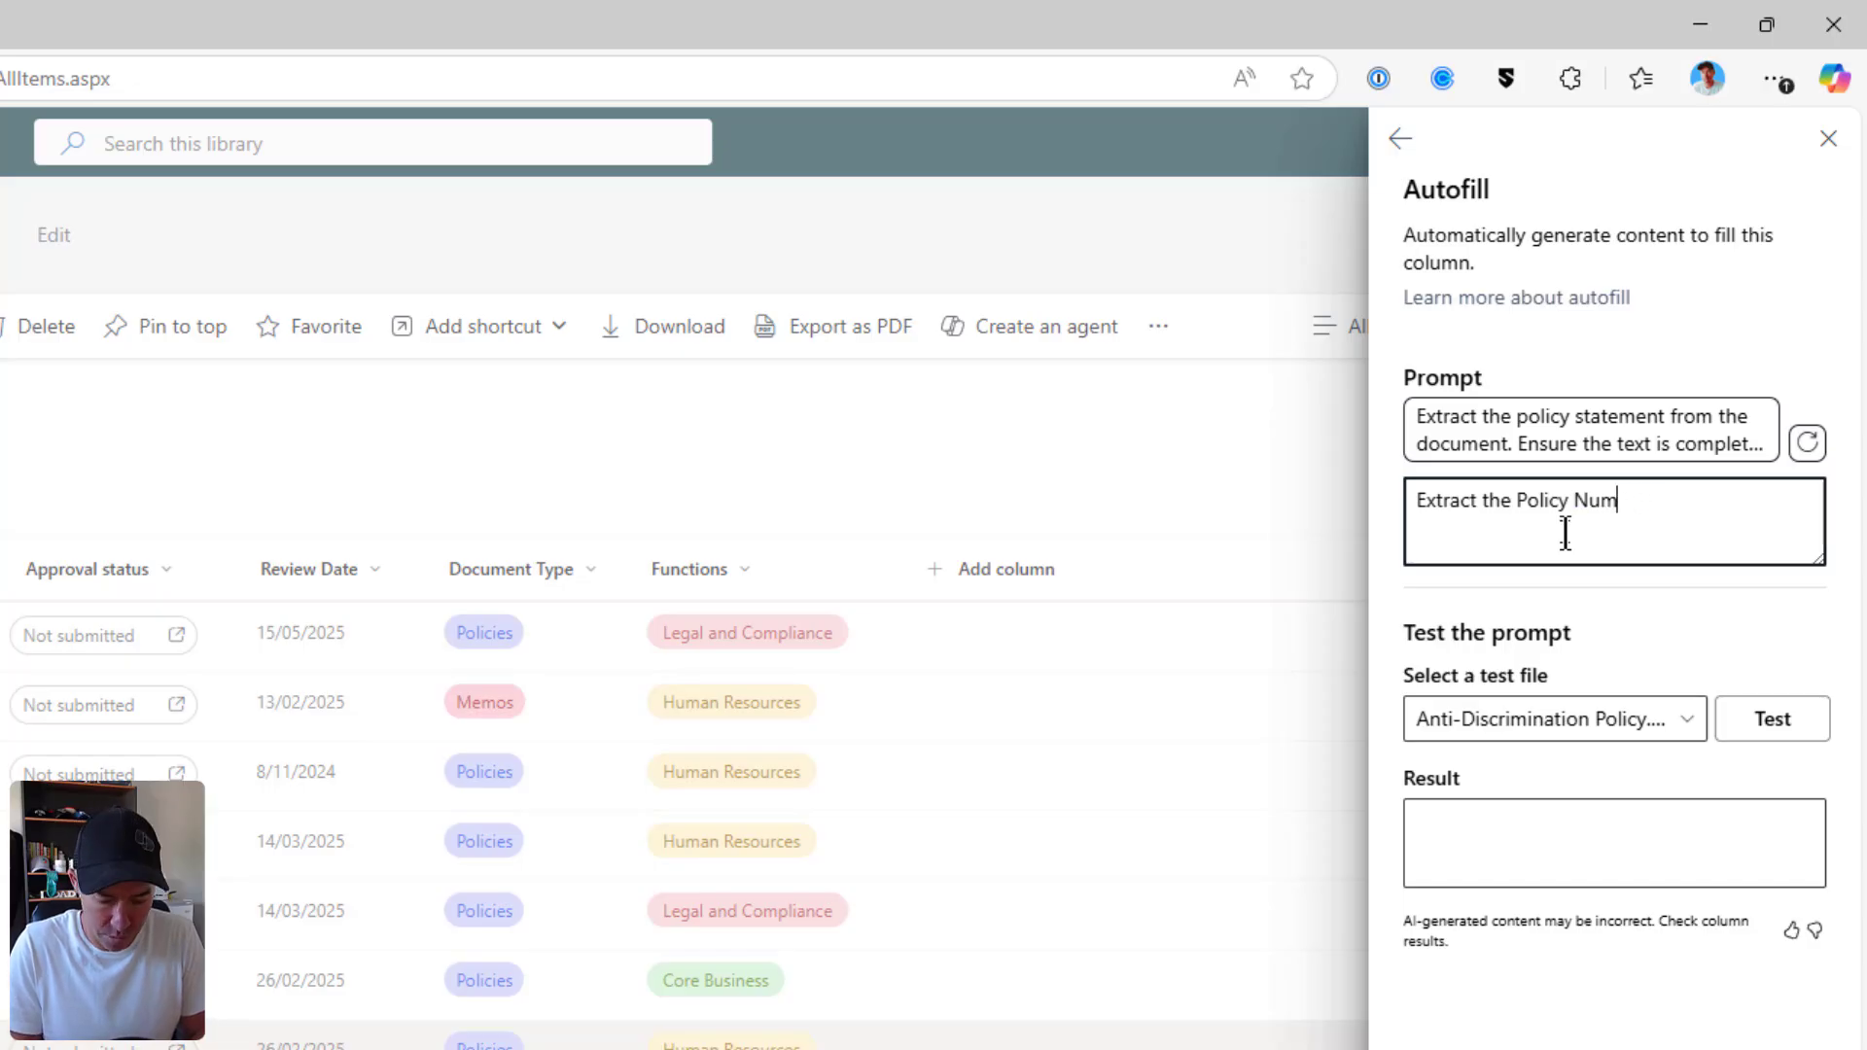
{"action": "type", "text": "ber from the Dou"}
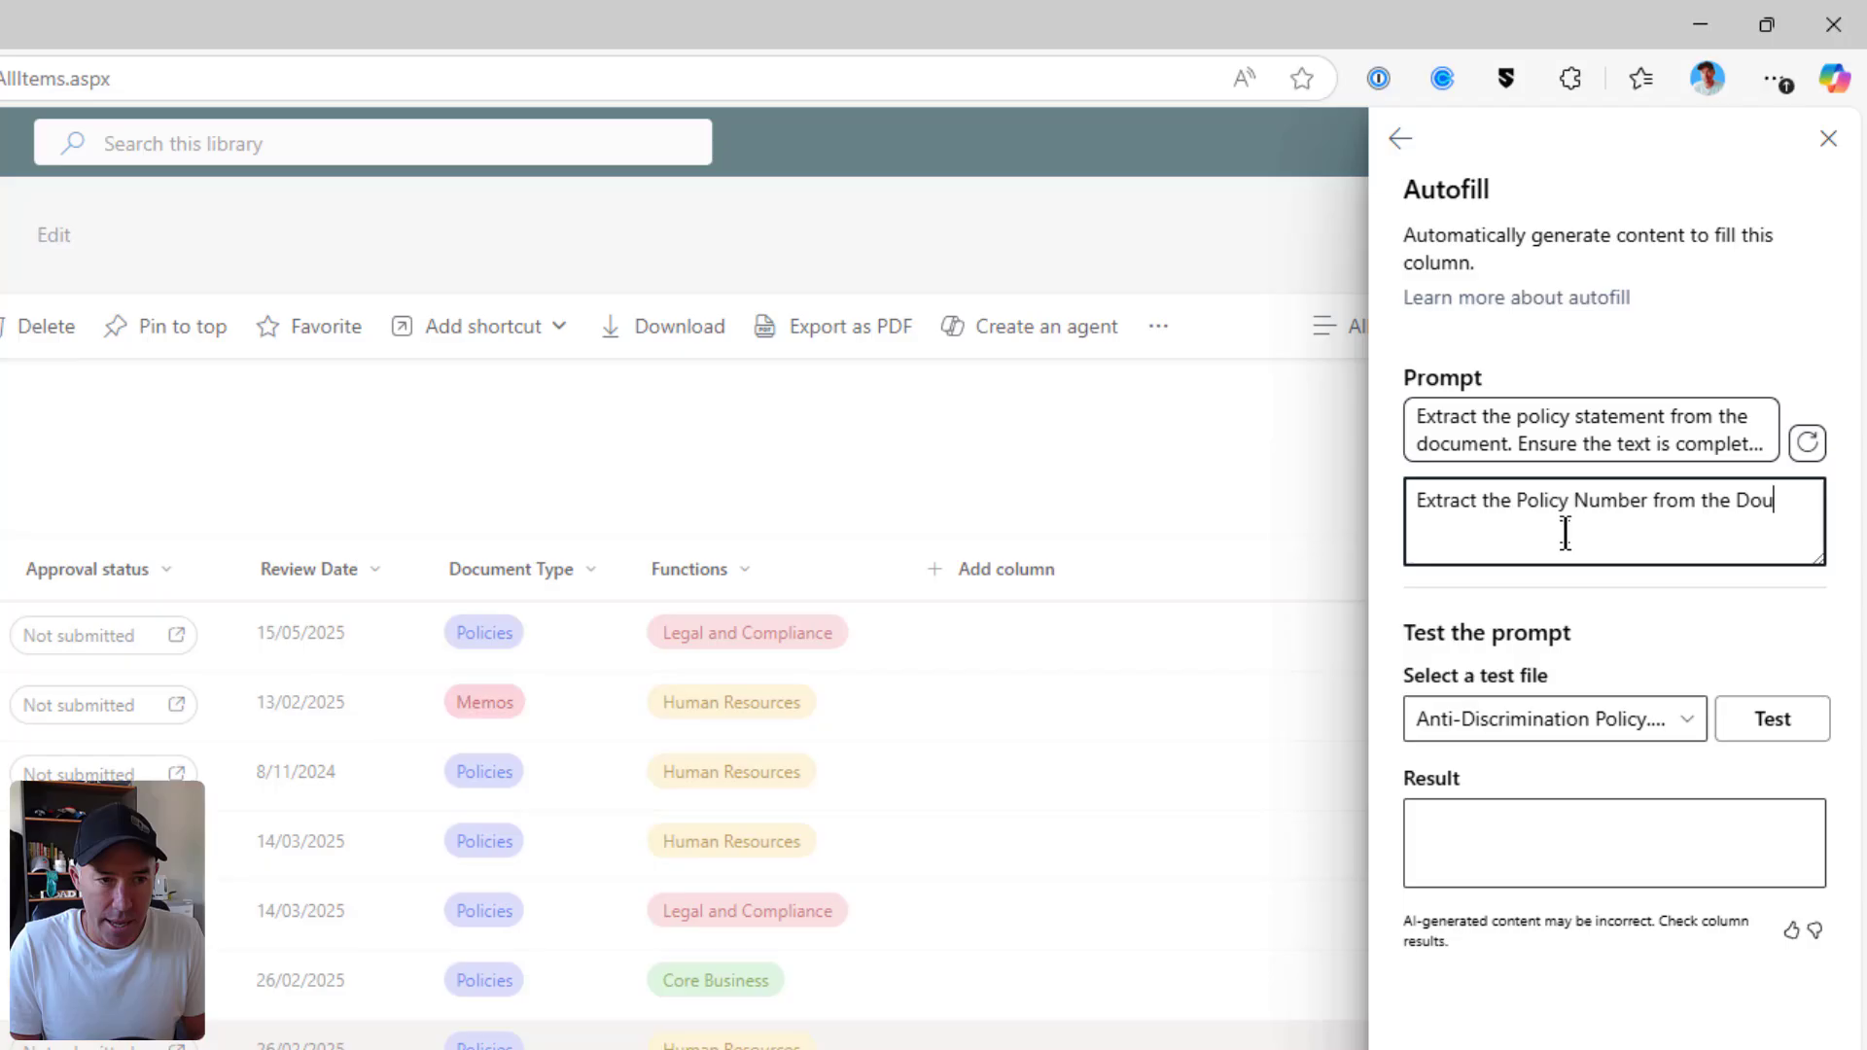
{"action": "key", "text": "BackSpace"}
{"action": "type", "text": "cument"}
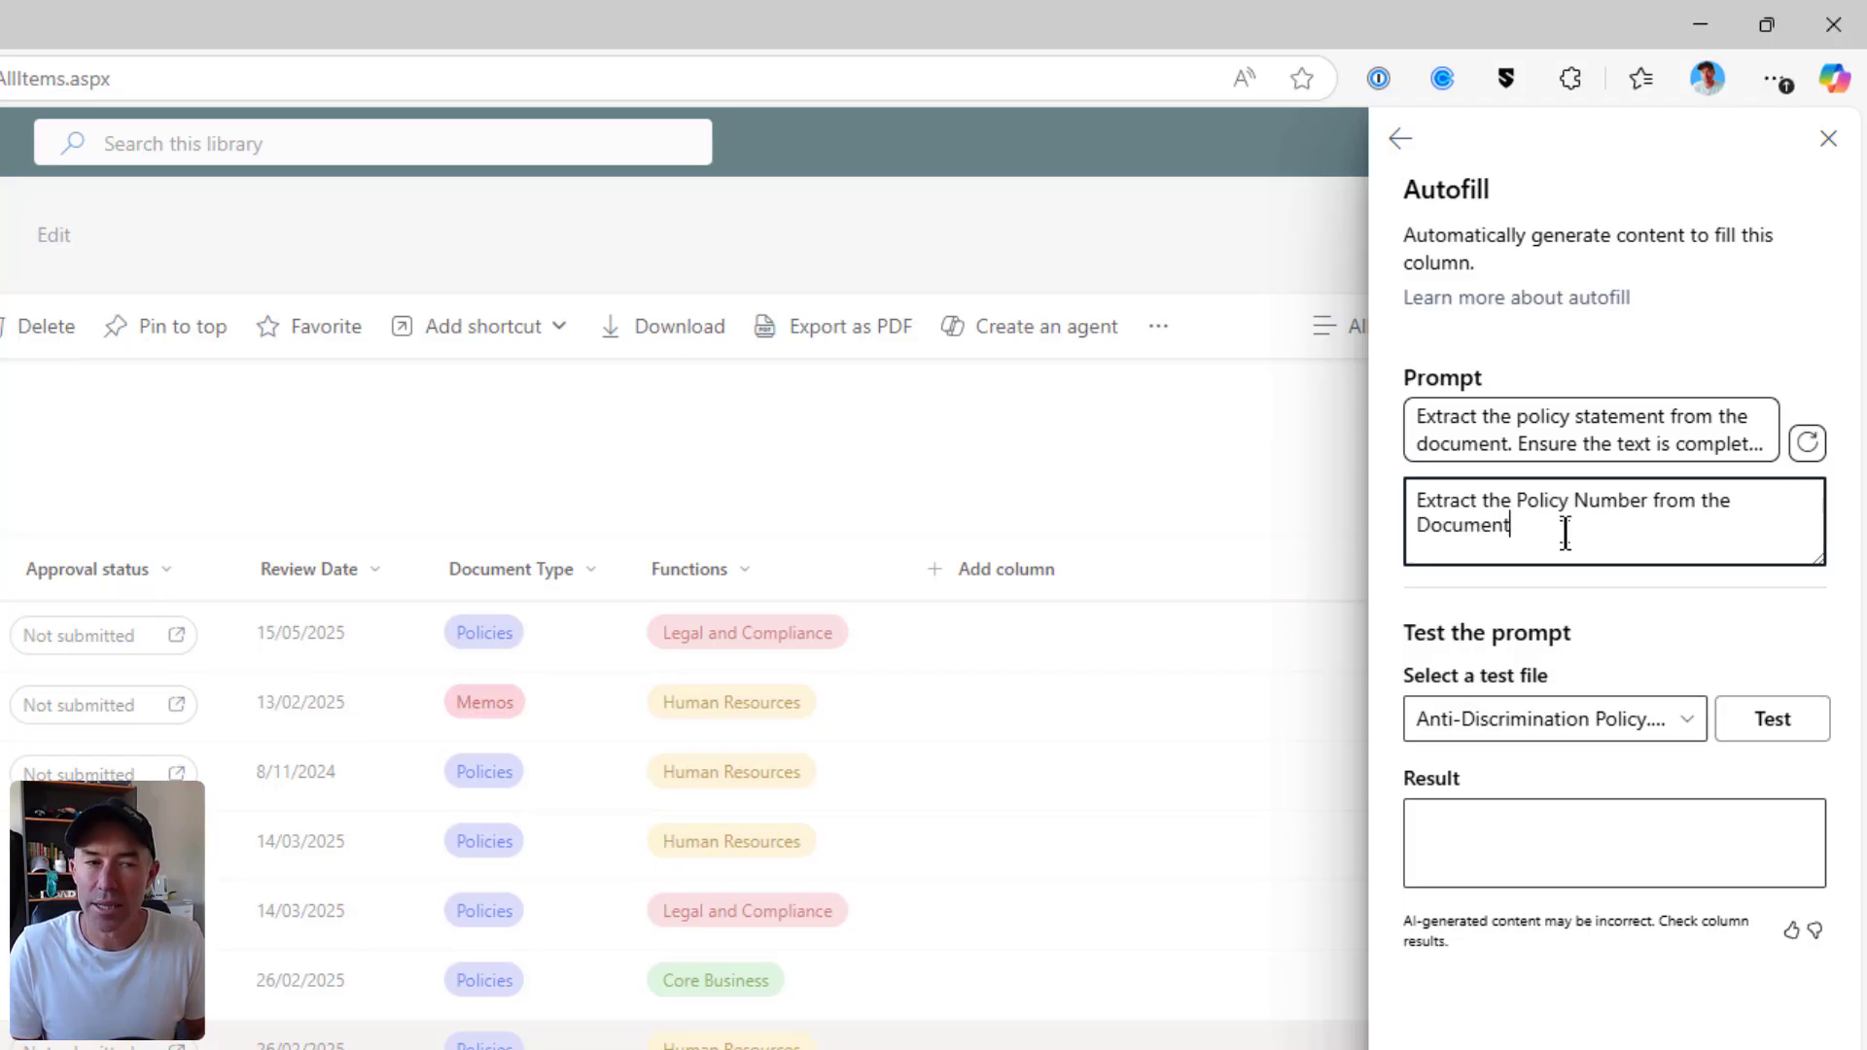
{"action": "type", "text": ". The"}
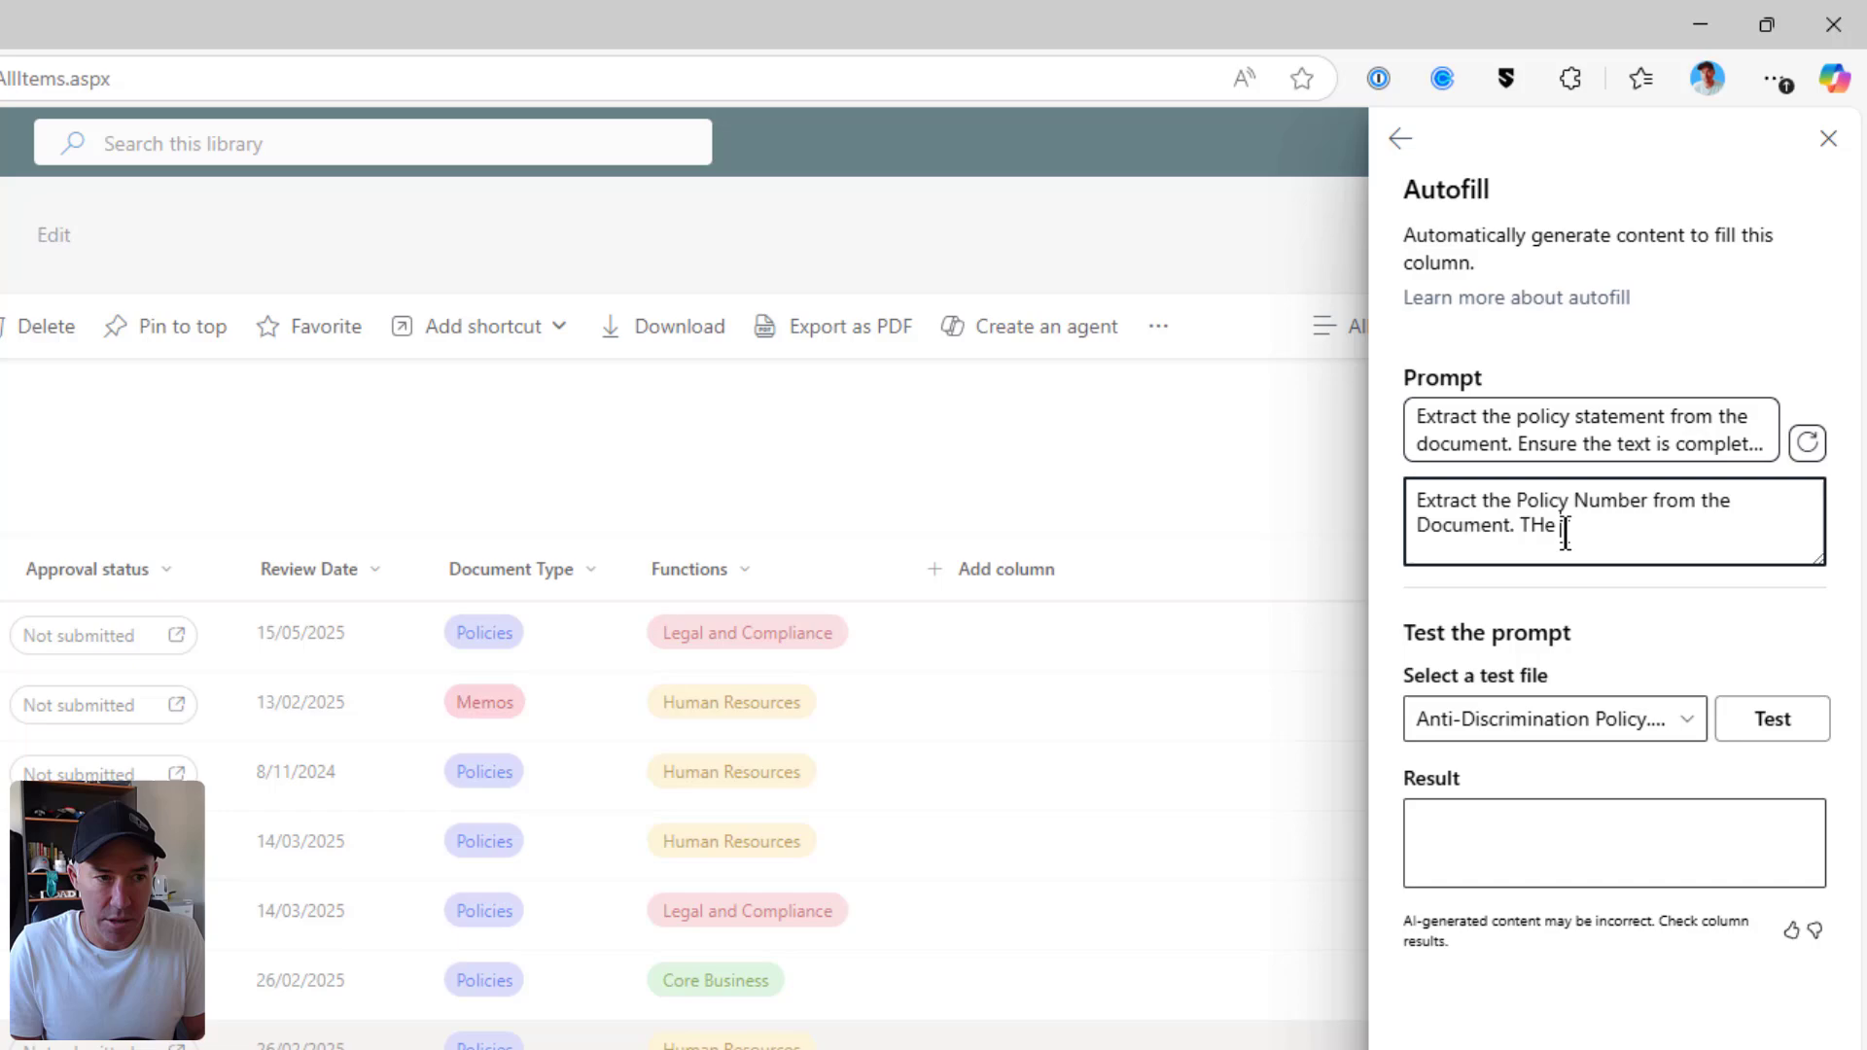
{"action": "key", "text": "BackSpace"}
{"action": "key", "text": "BackSpace"}
{"action": "type", "text": "he format is"}
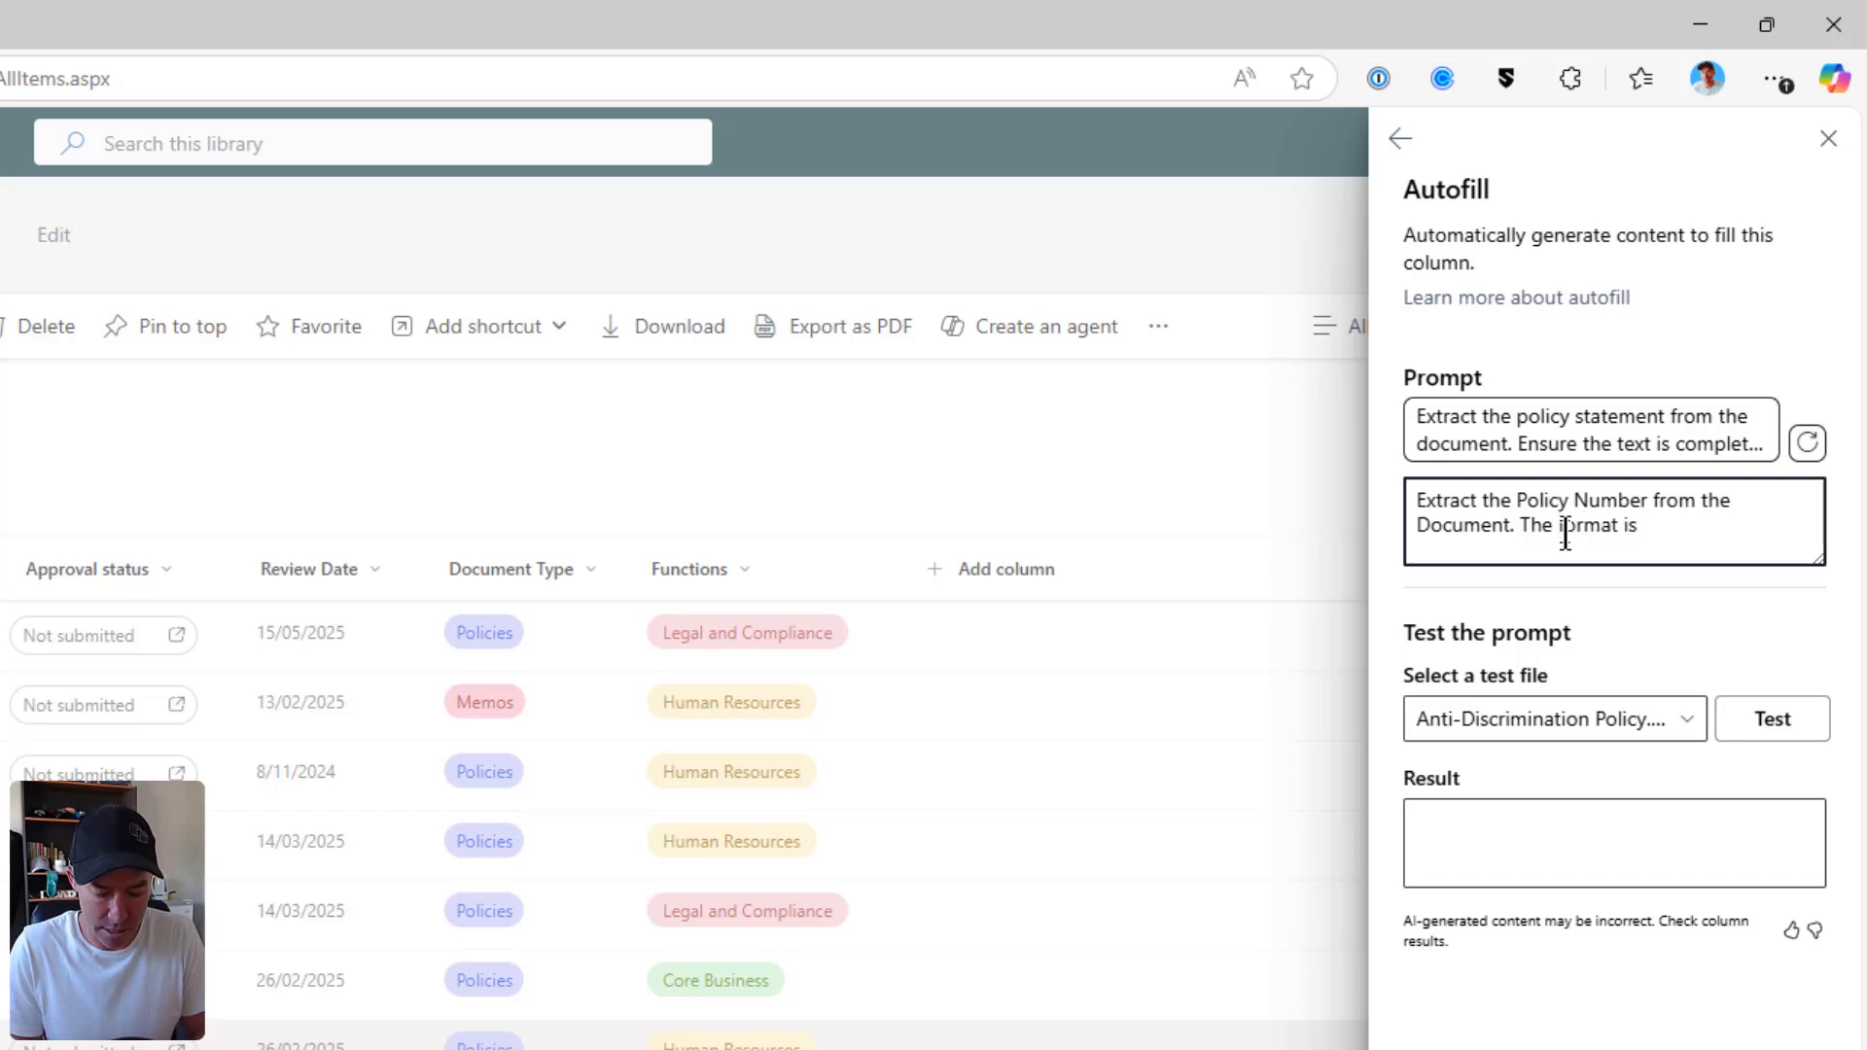
{"action": "type", "text": " Policy Number"}
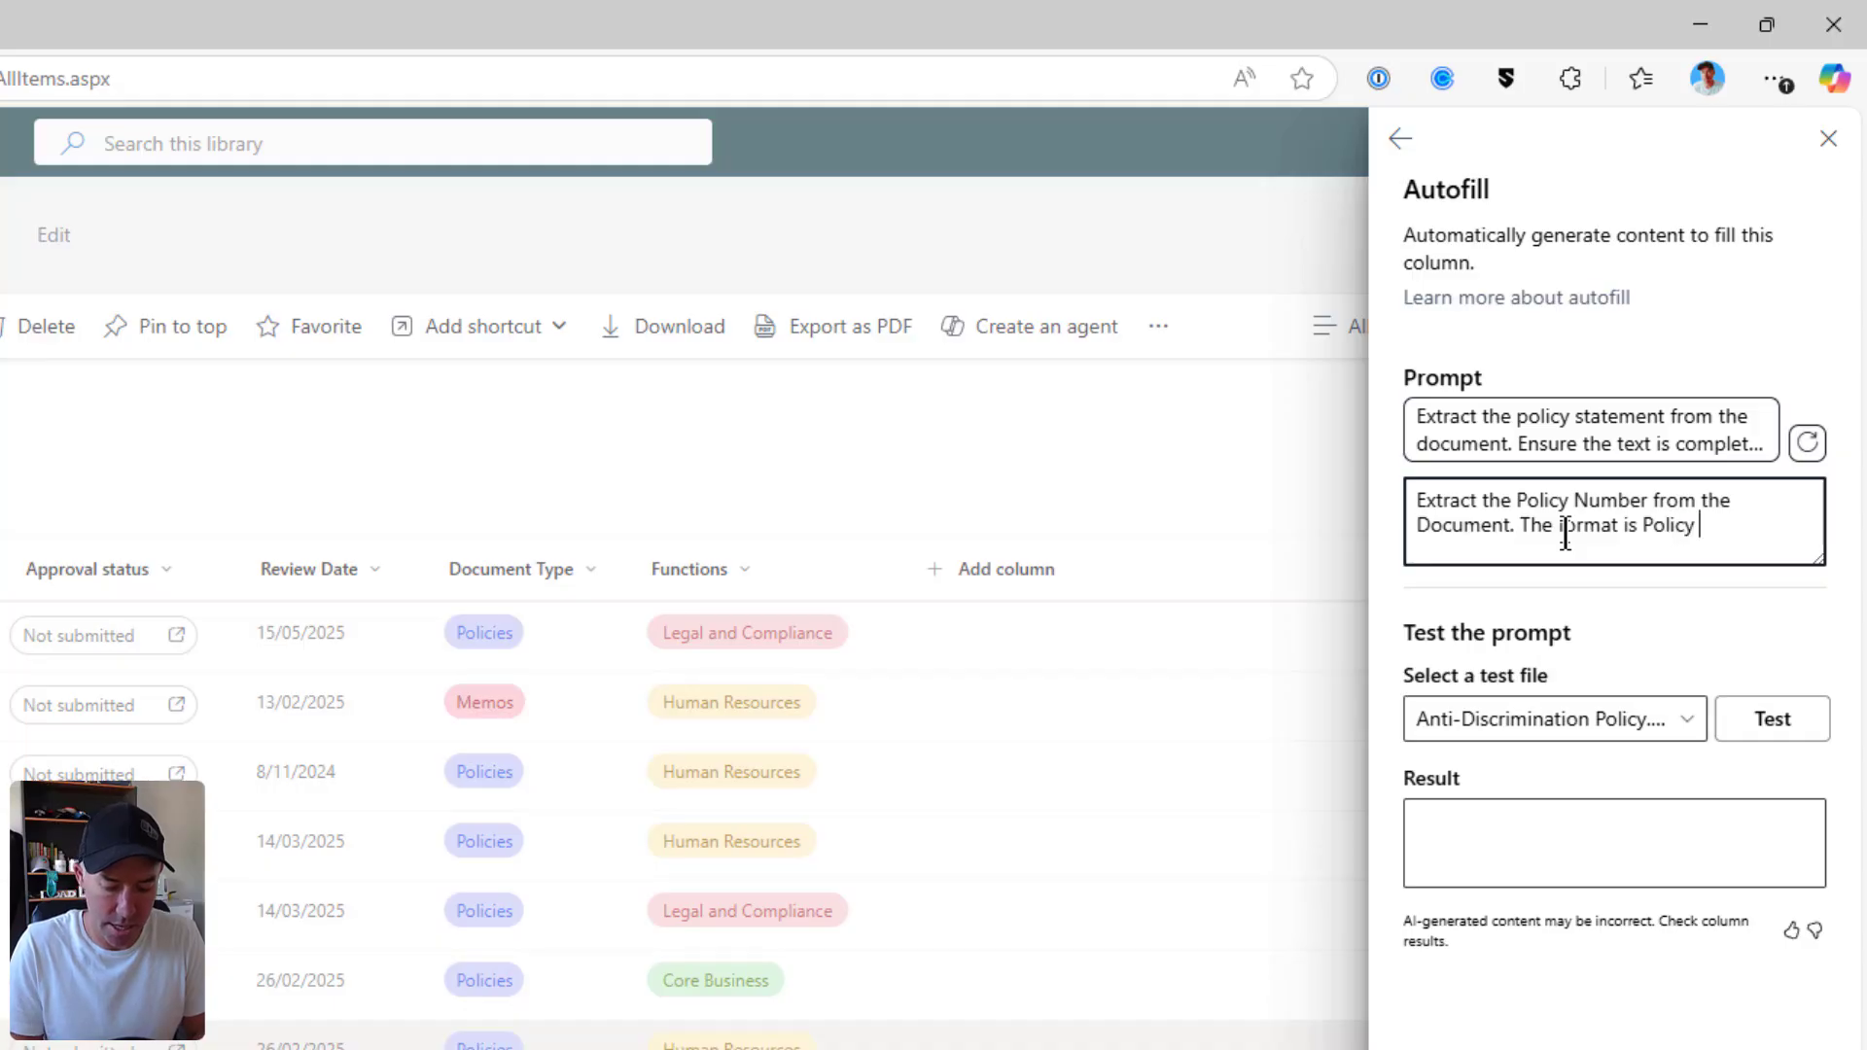
{"action": "type", "text": ": Po"}
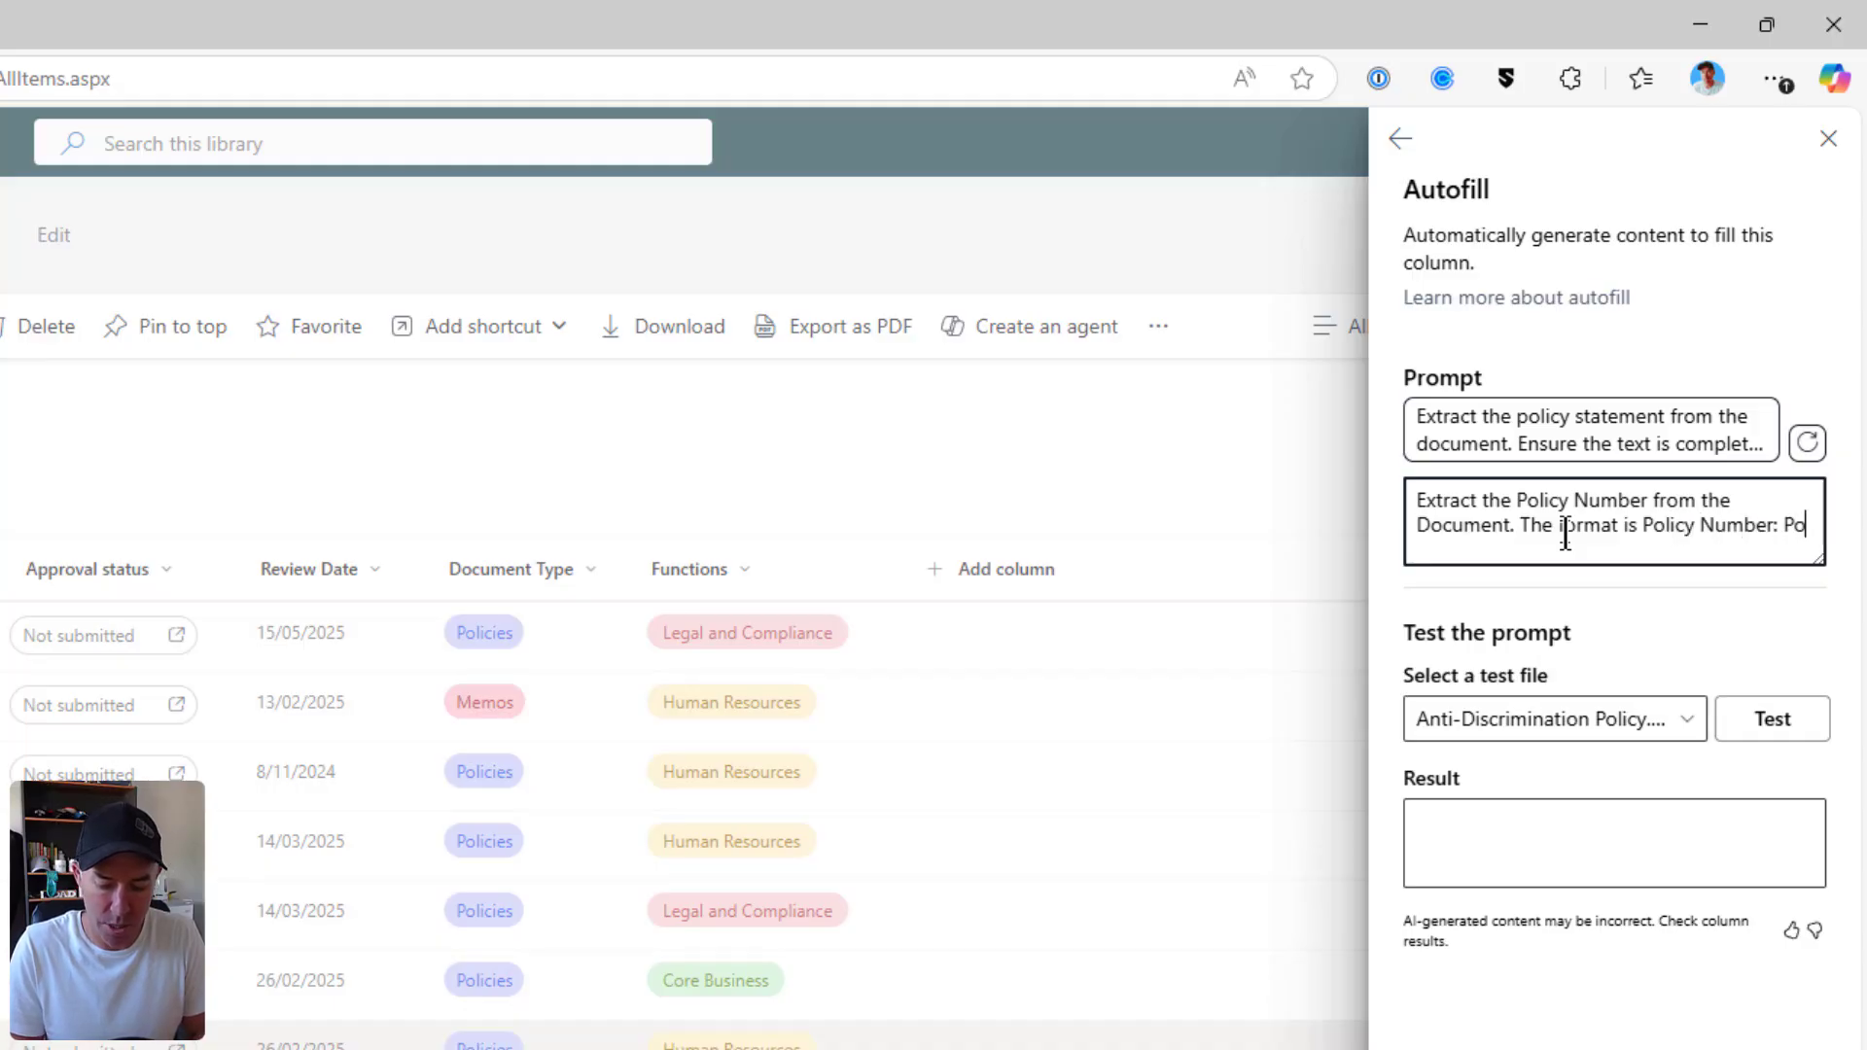
{"action": "type", "text": "l-001"}
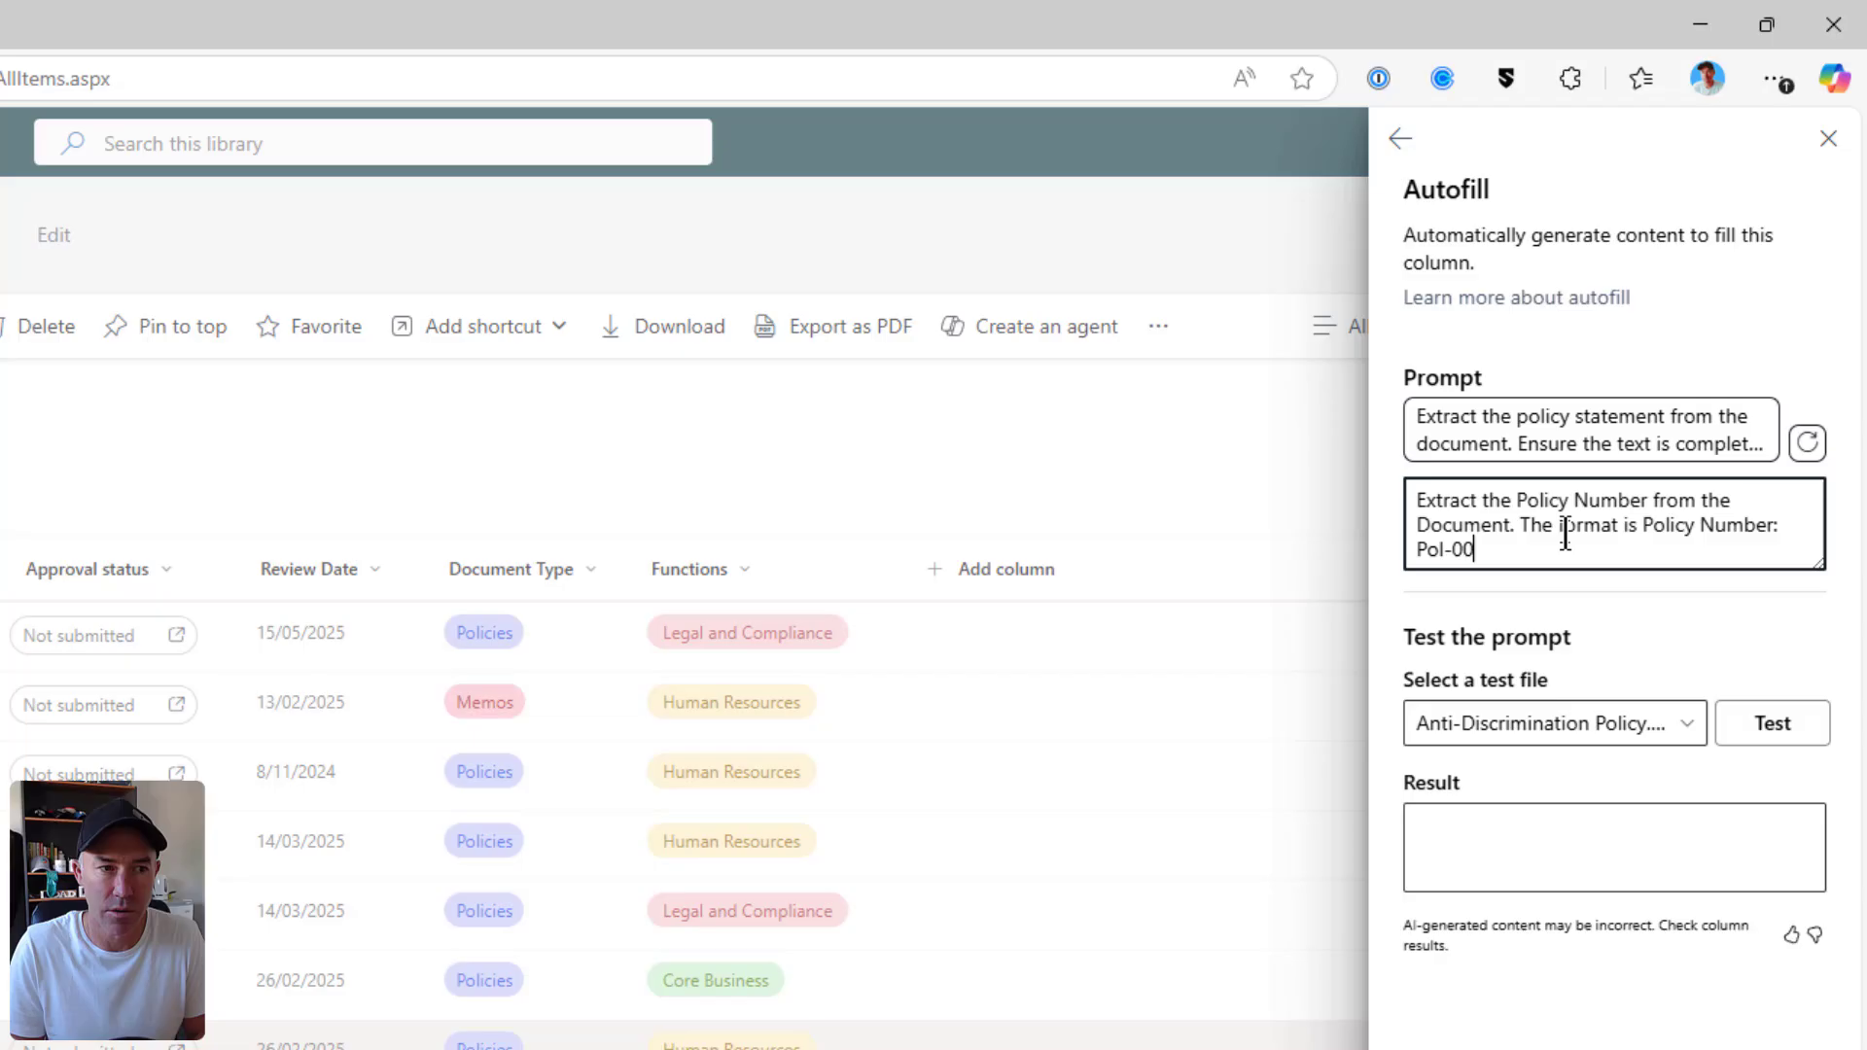
{"action": "left_click", "coordinate": [1461, 539]}
{"action": "key", "text": "BackSpace"}
{"action": "key", "text": "BackSpace"}
{"action": "key", "text": "BackSpace"}
{"action": "key", "text": "BackSpace"}
{"action": "type", "text": "POL-"}
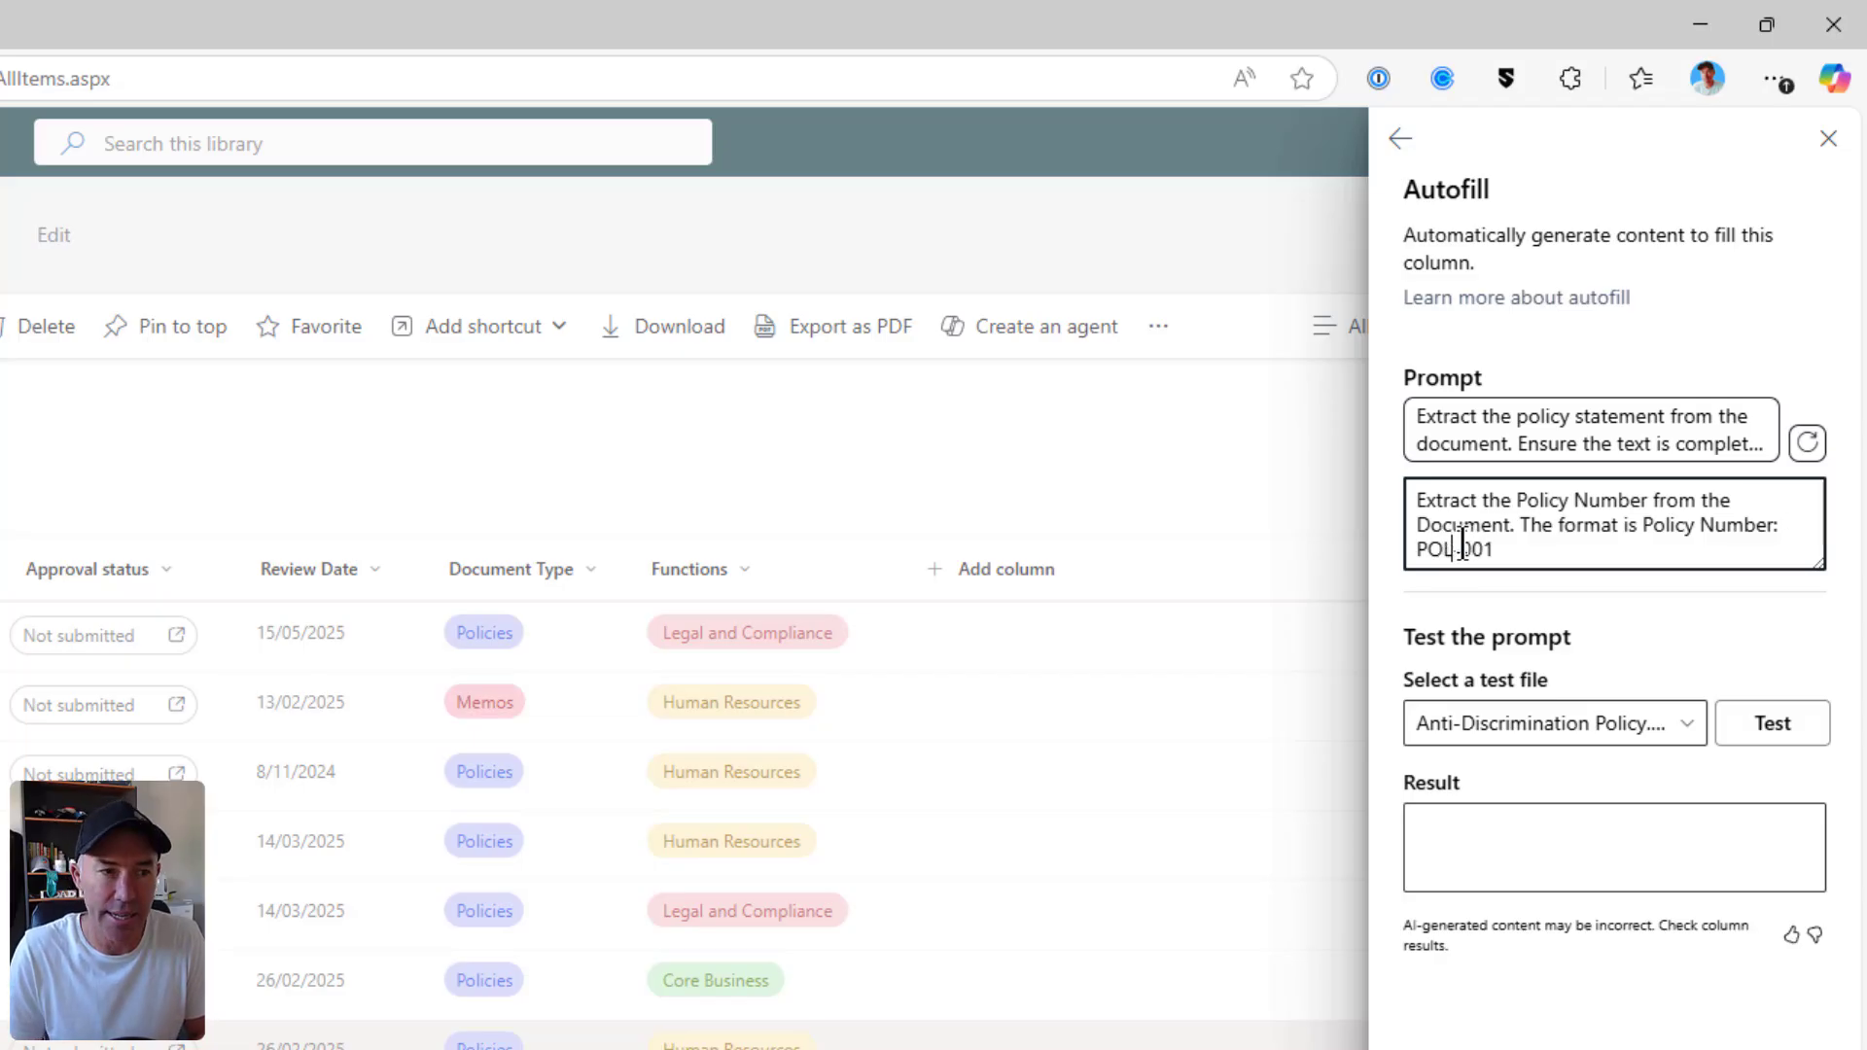
Step: Test the prompt against The Copilot Studio Leave Policy and check the POL-001 result
{"action": "left_click", "coordinate": [1616, 739]}
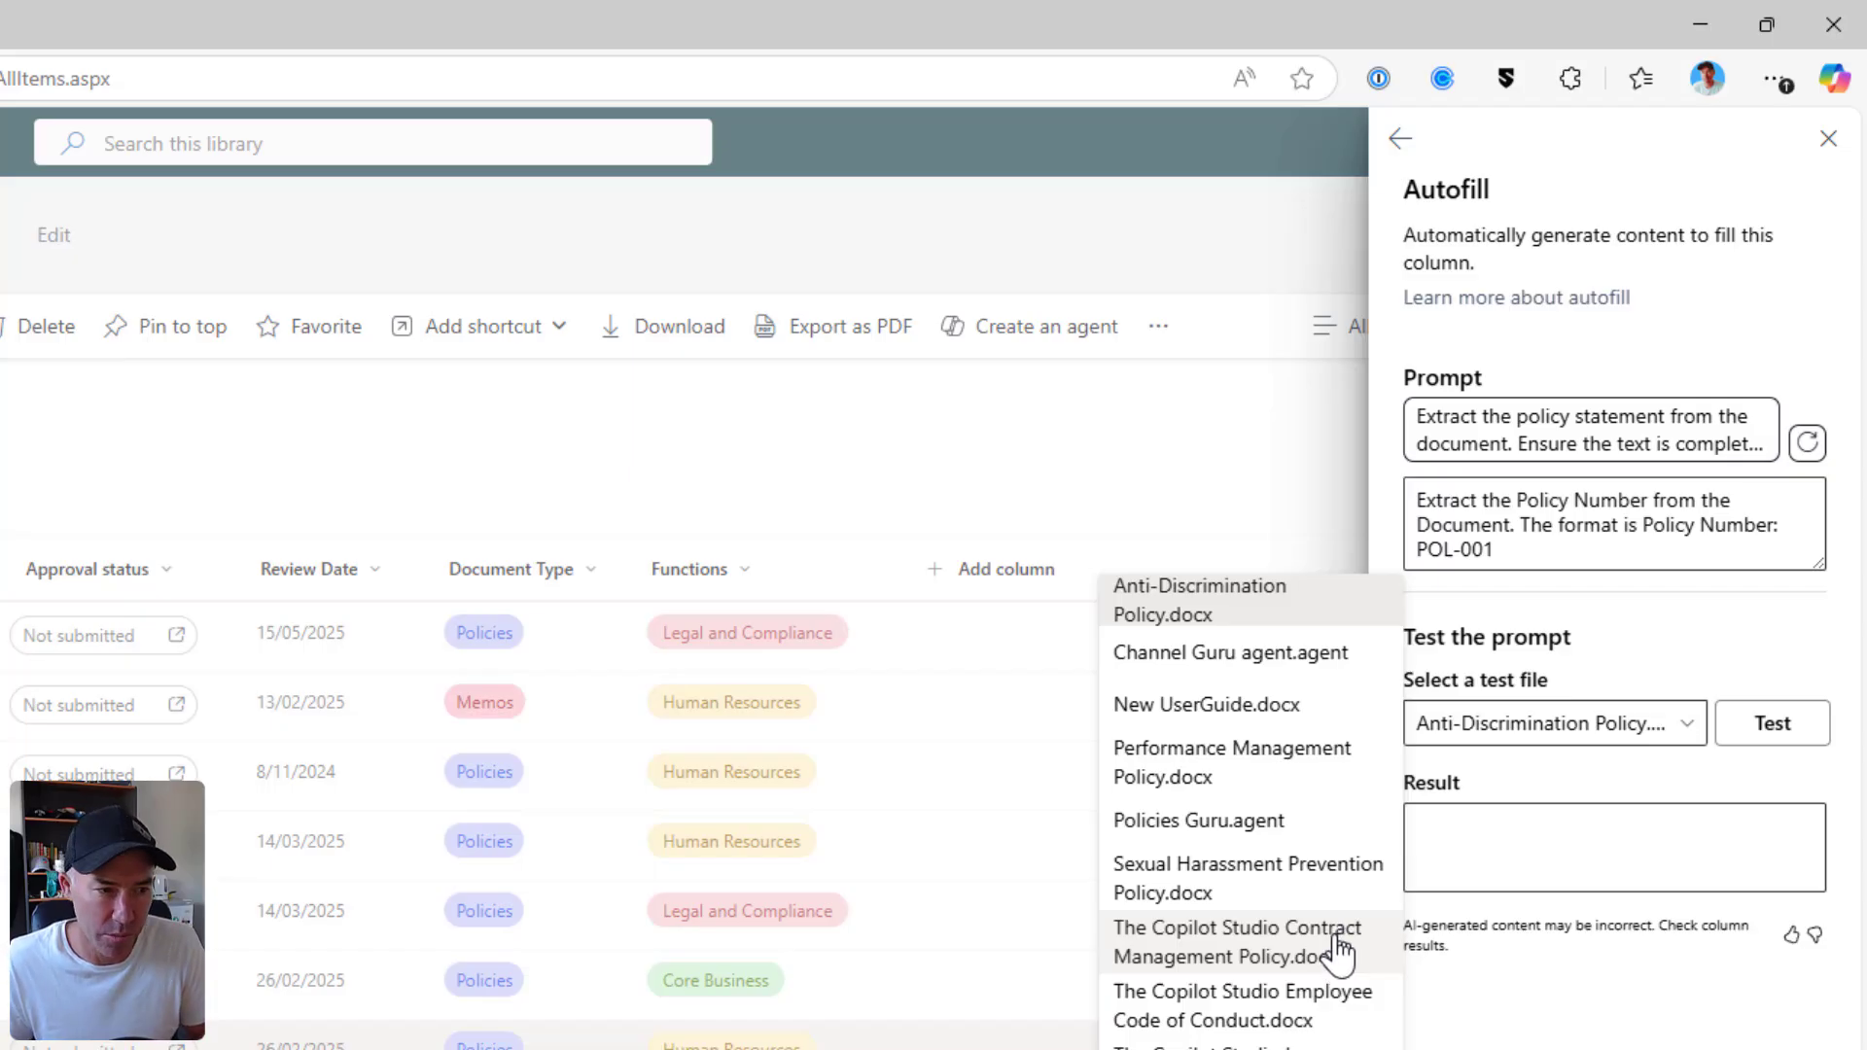
{"action": "left_click", "coordinate": [1355, 1040]}
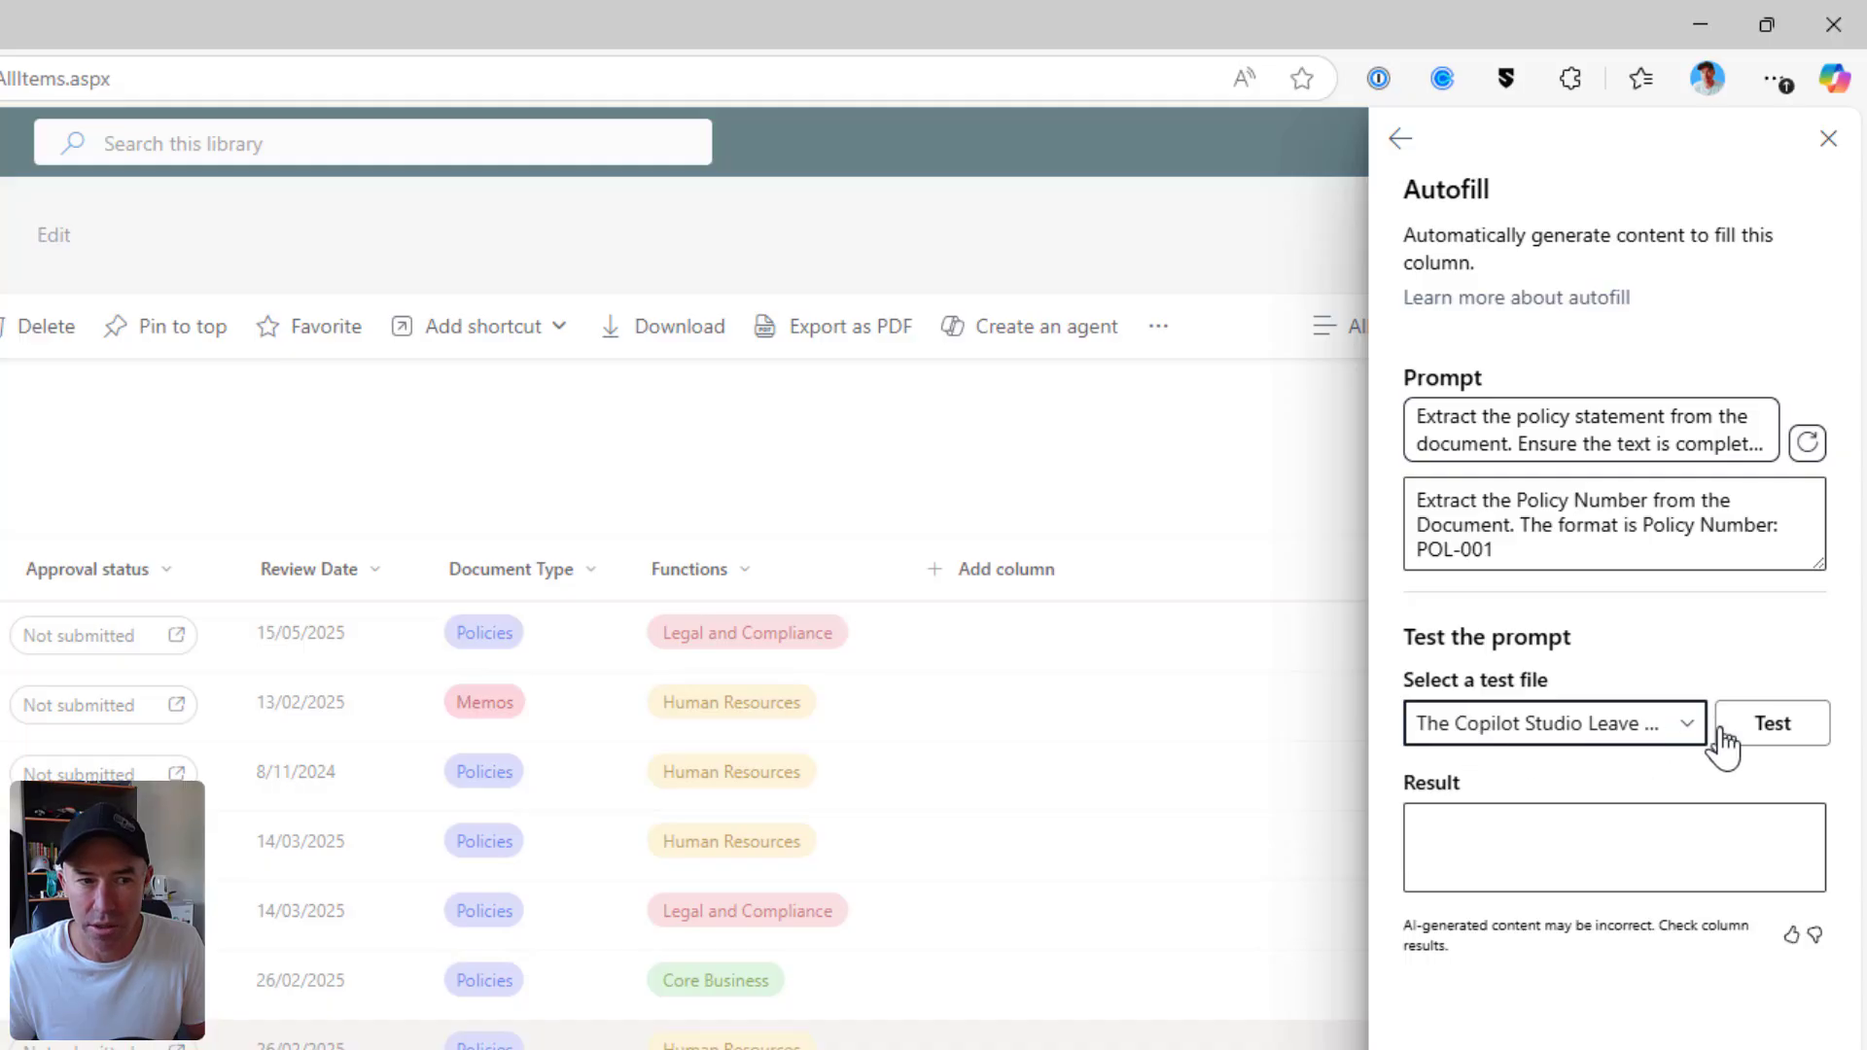
{"action": "left_click", "coordinate": [1765, 739]}
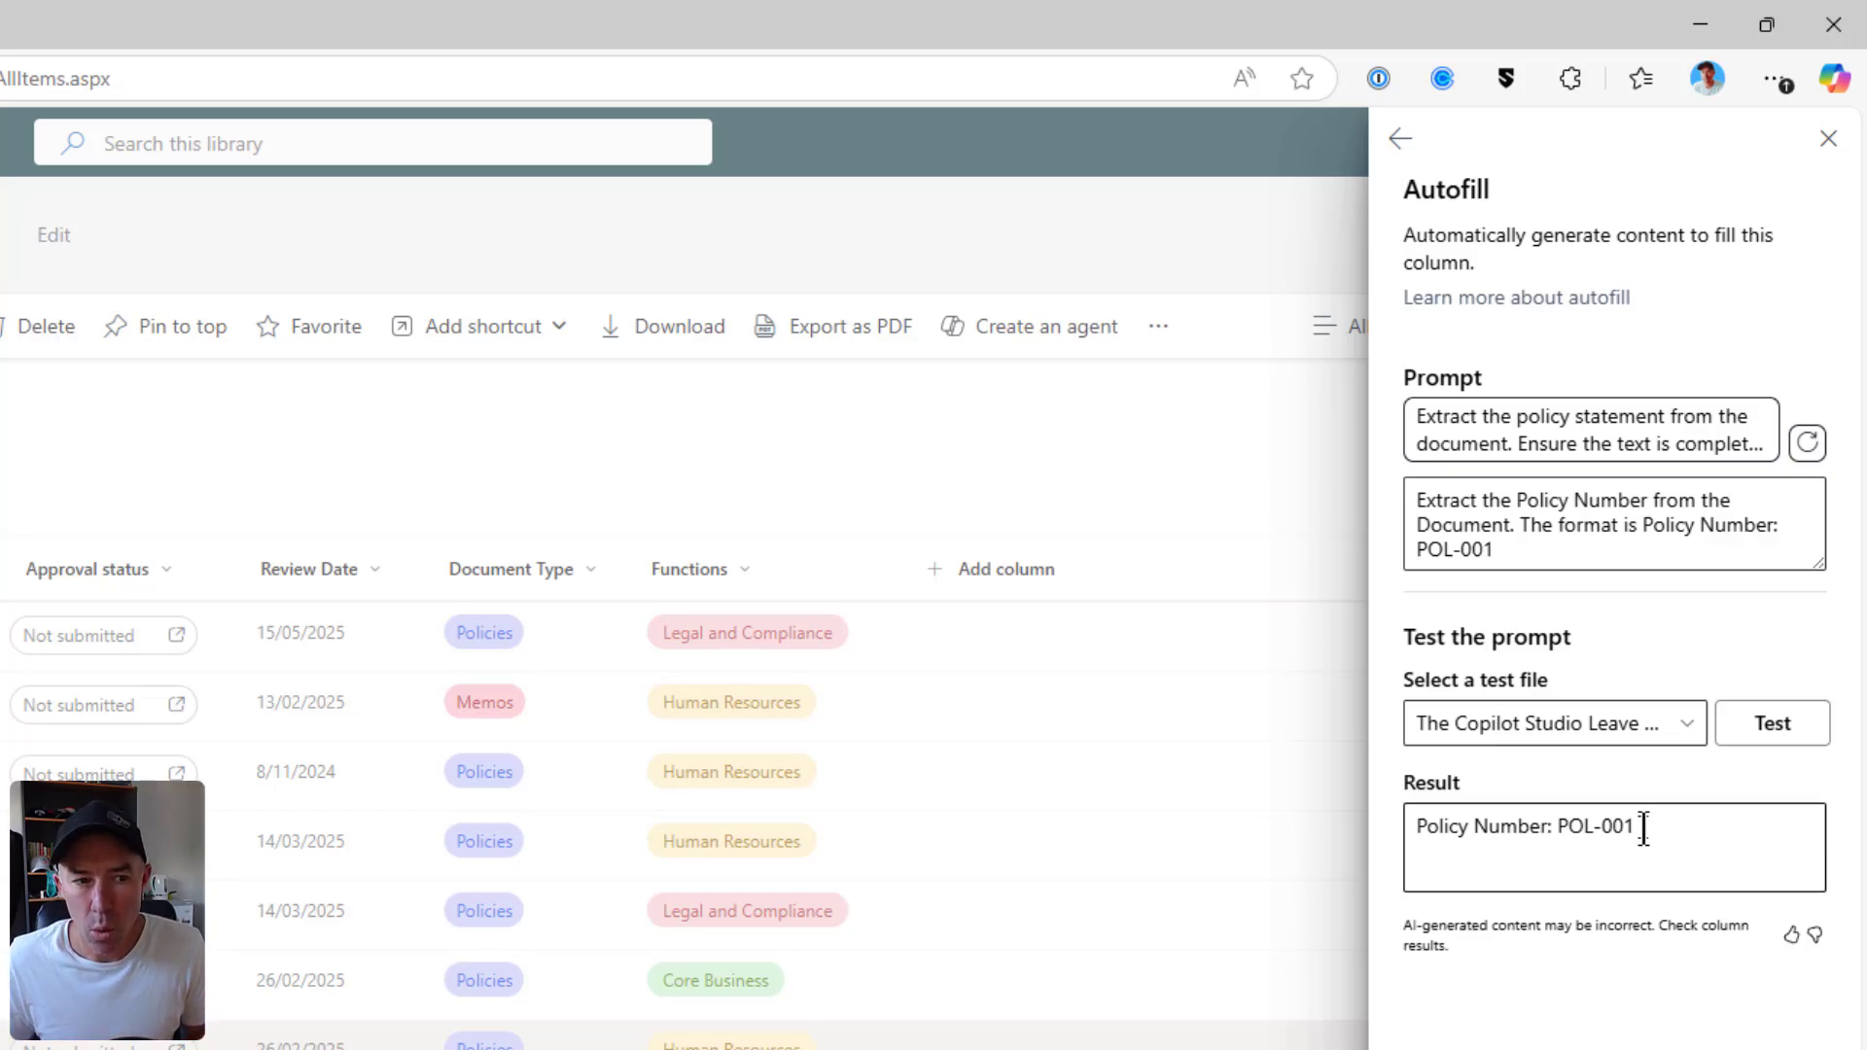
{"action": "left_click_drag", "start_coordinate": [1642, 829], "coordinate": [1559, 834]}
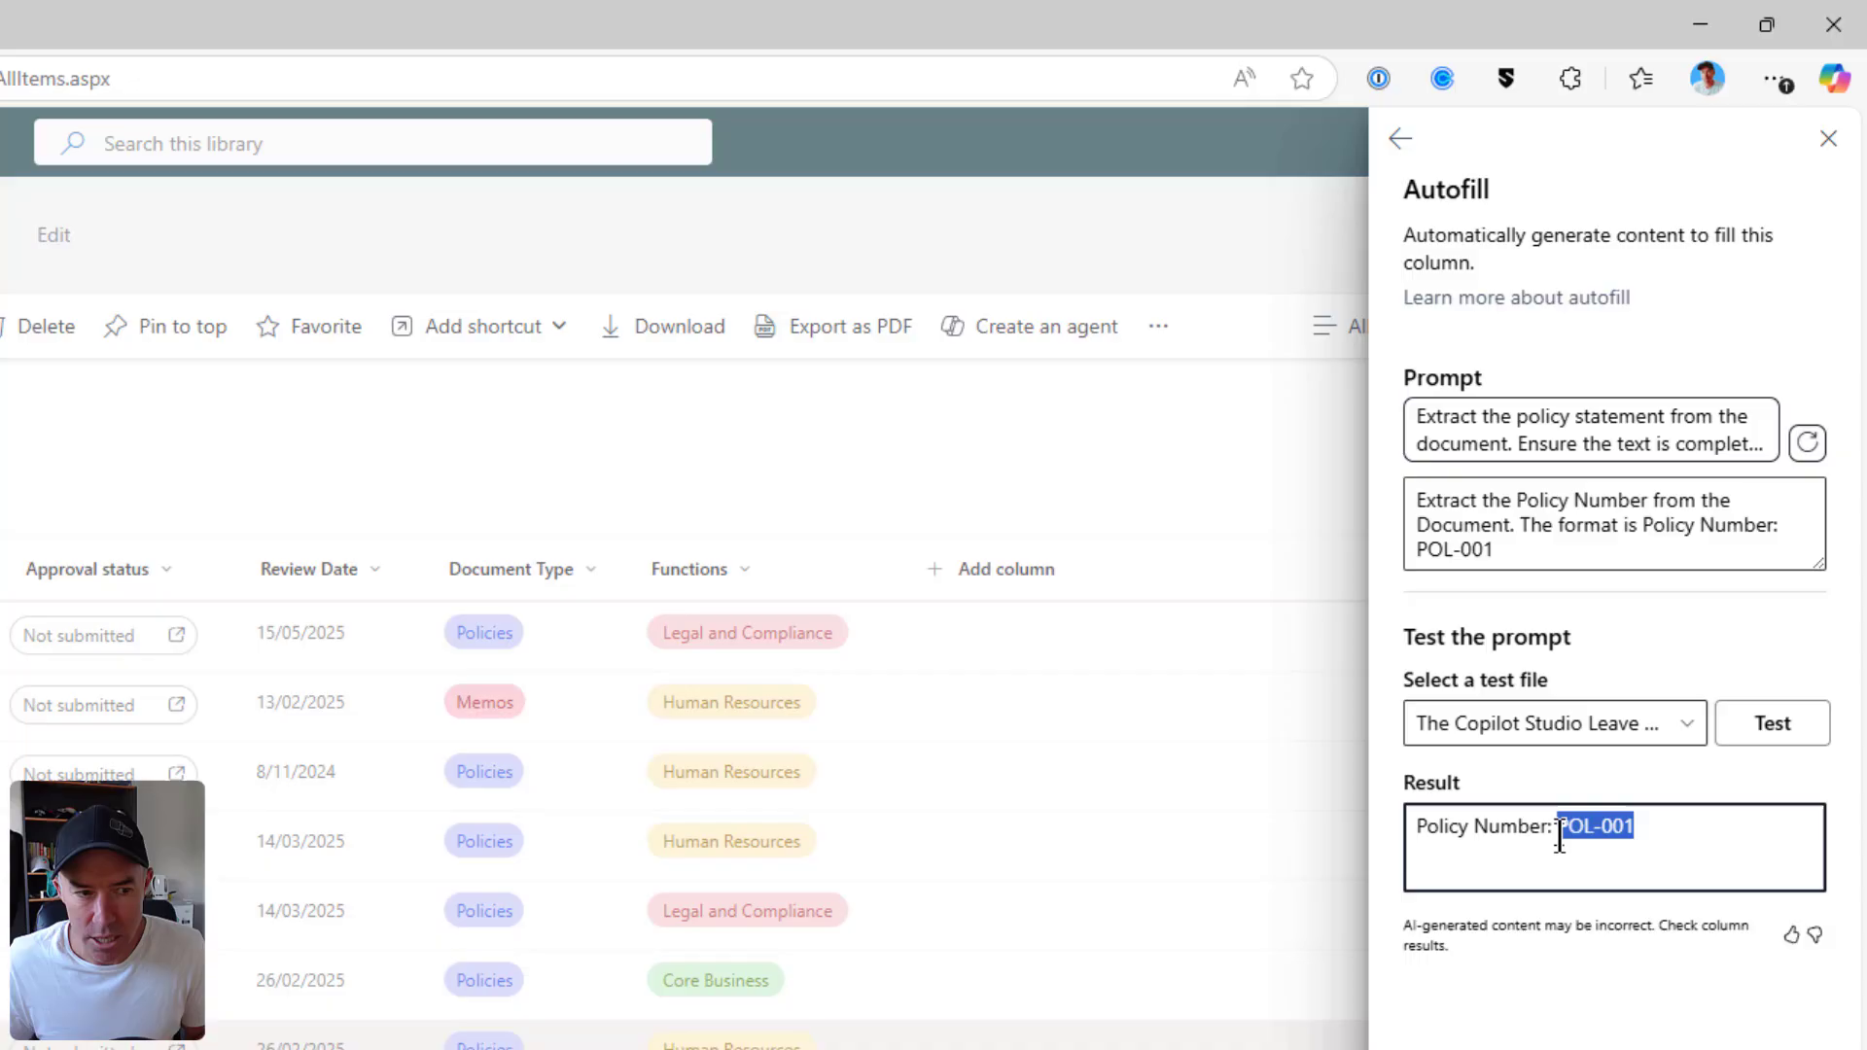
Step: Append 'Only Extract the Text that is after Policy Number:' to the prompt and retest
{"action": "left_click", "coordinate": [1514, 552]}
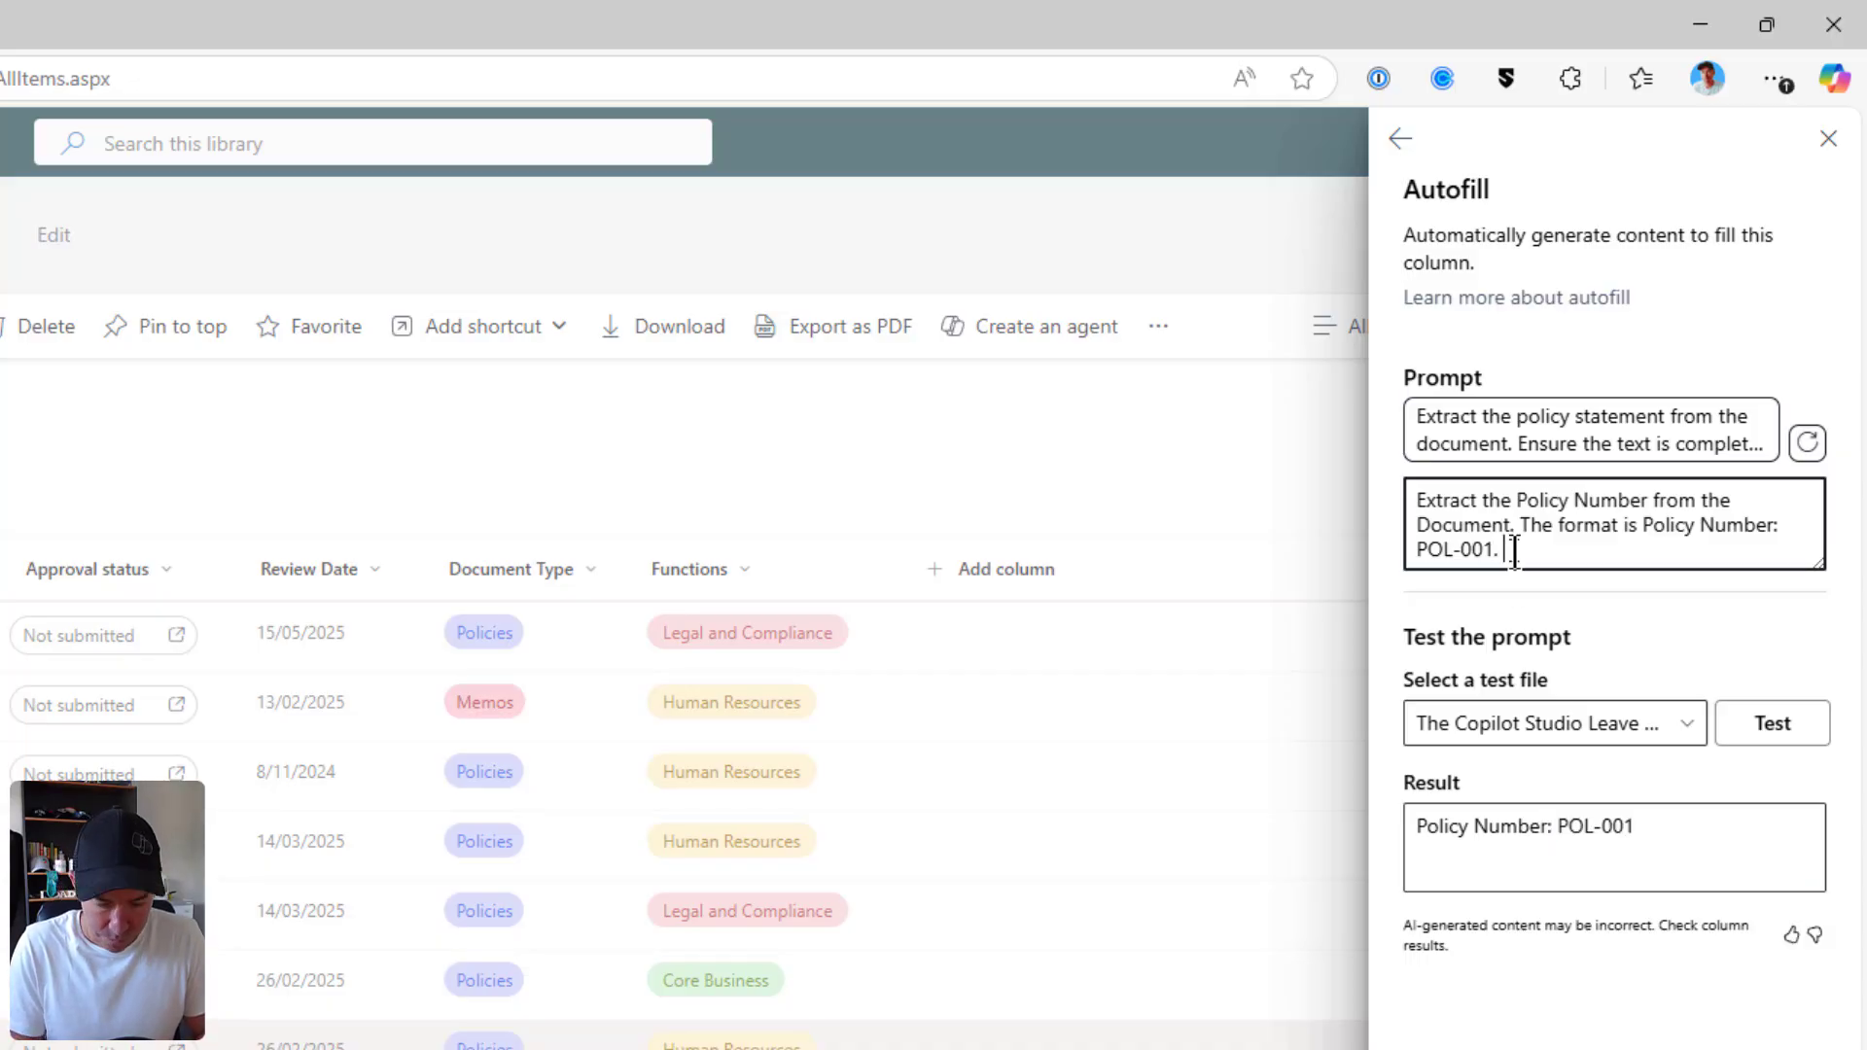
{"action": "type", "text": "Only"}
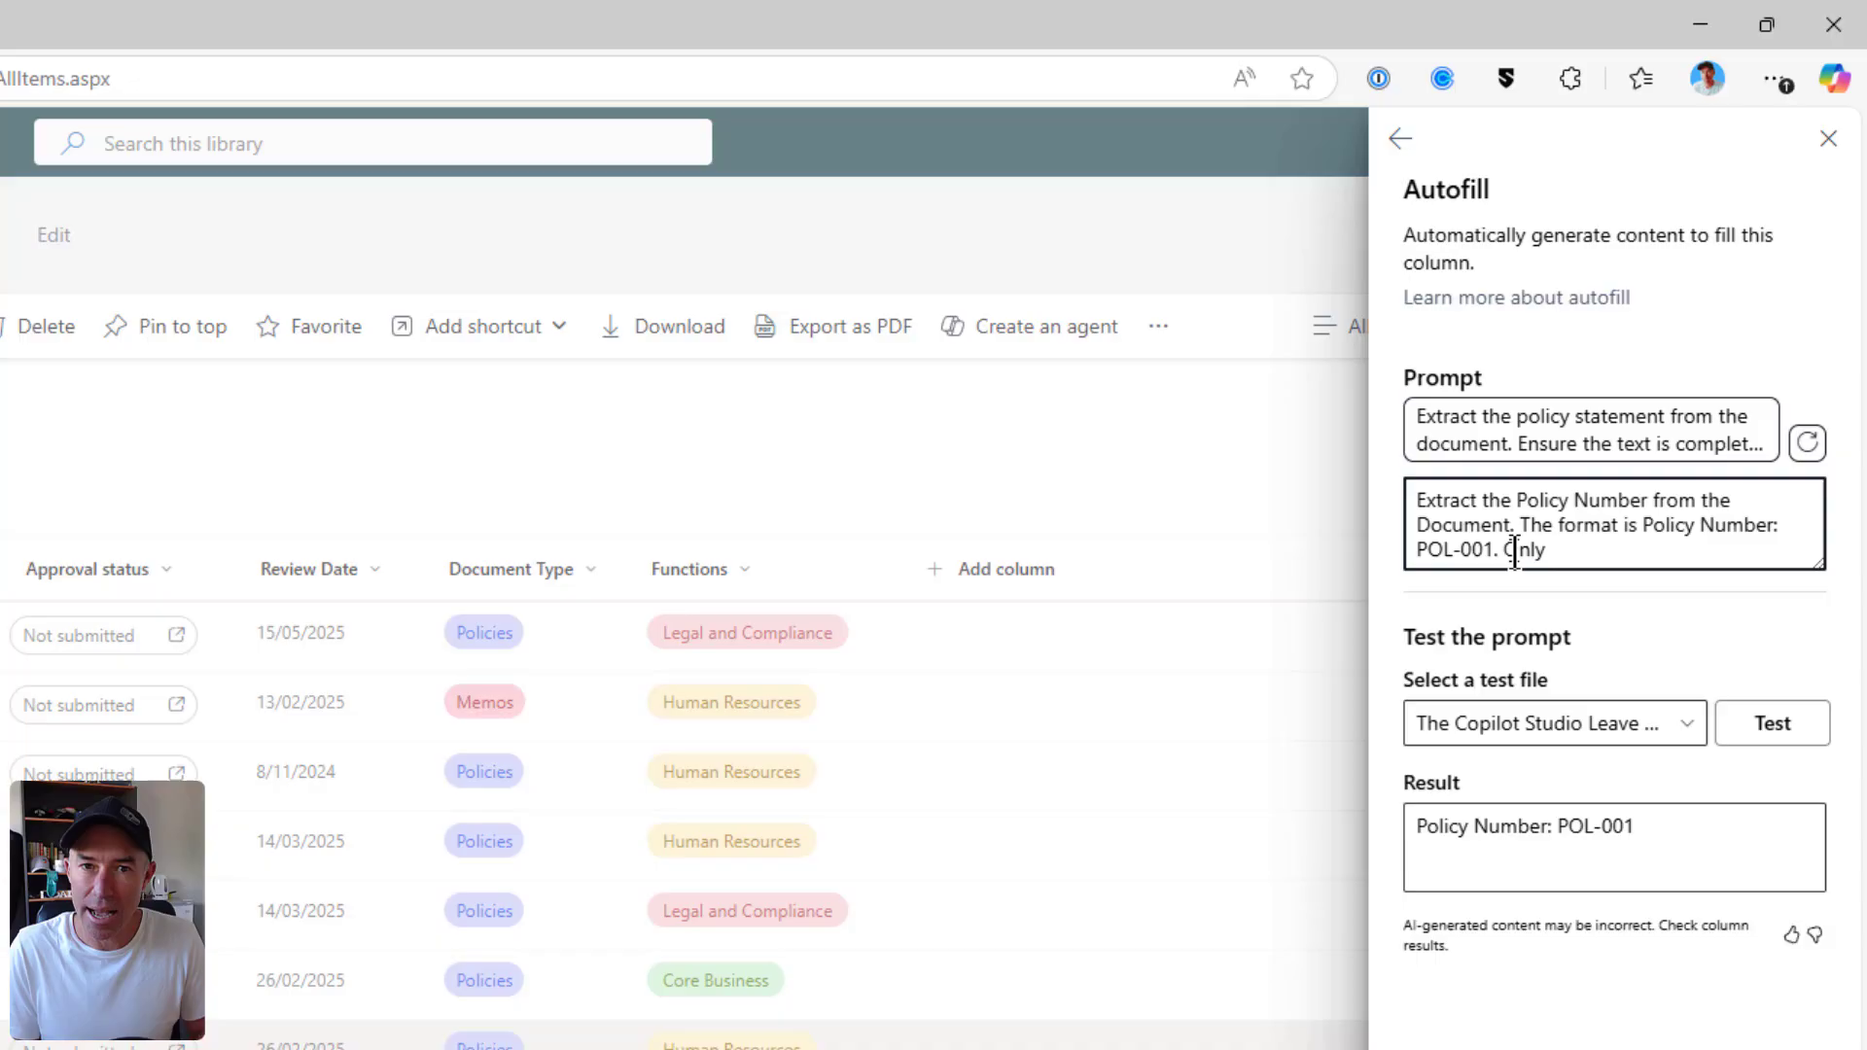
{"action": "type", "text": " Extr"}
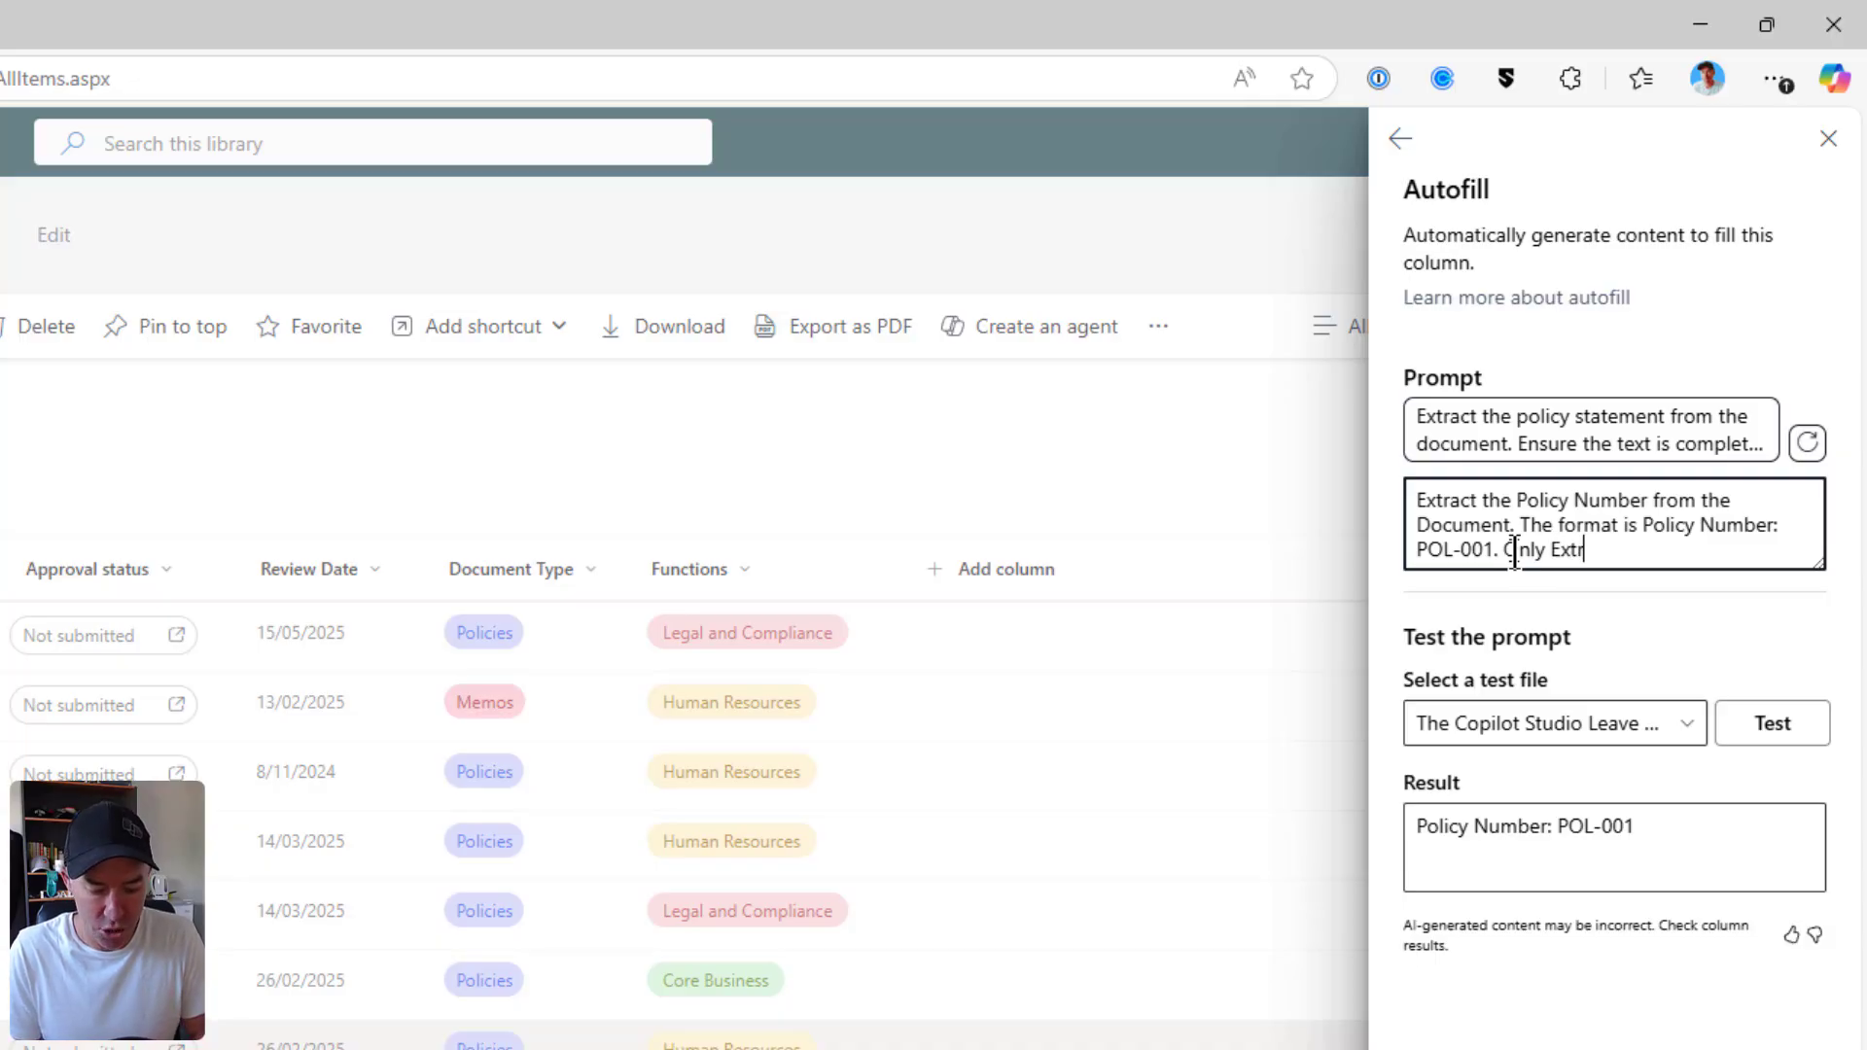
{"action": "type", "text": "act the Text"}
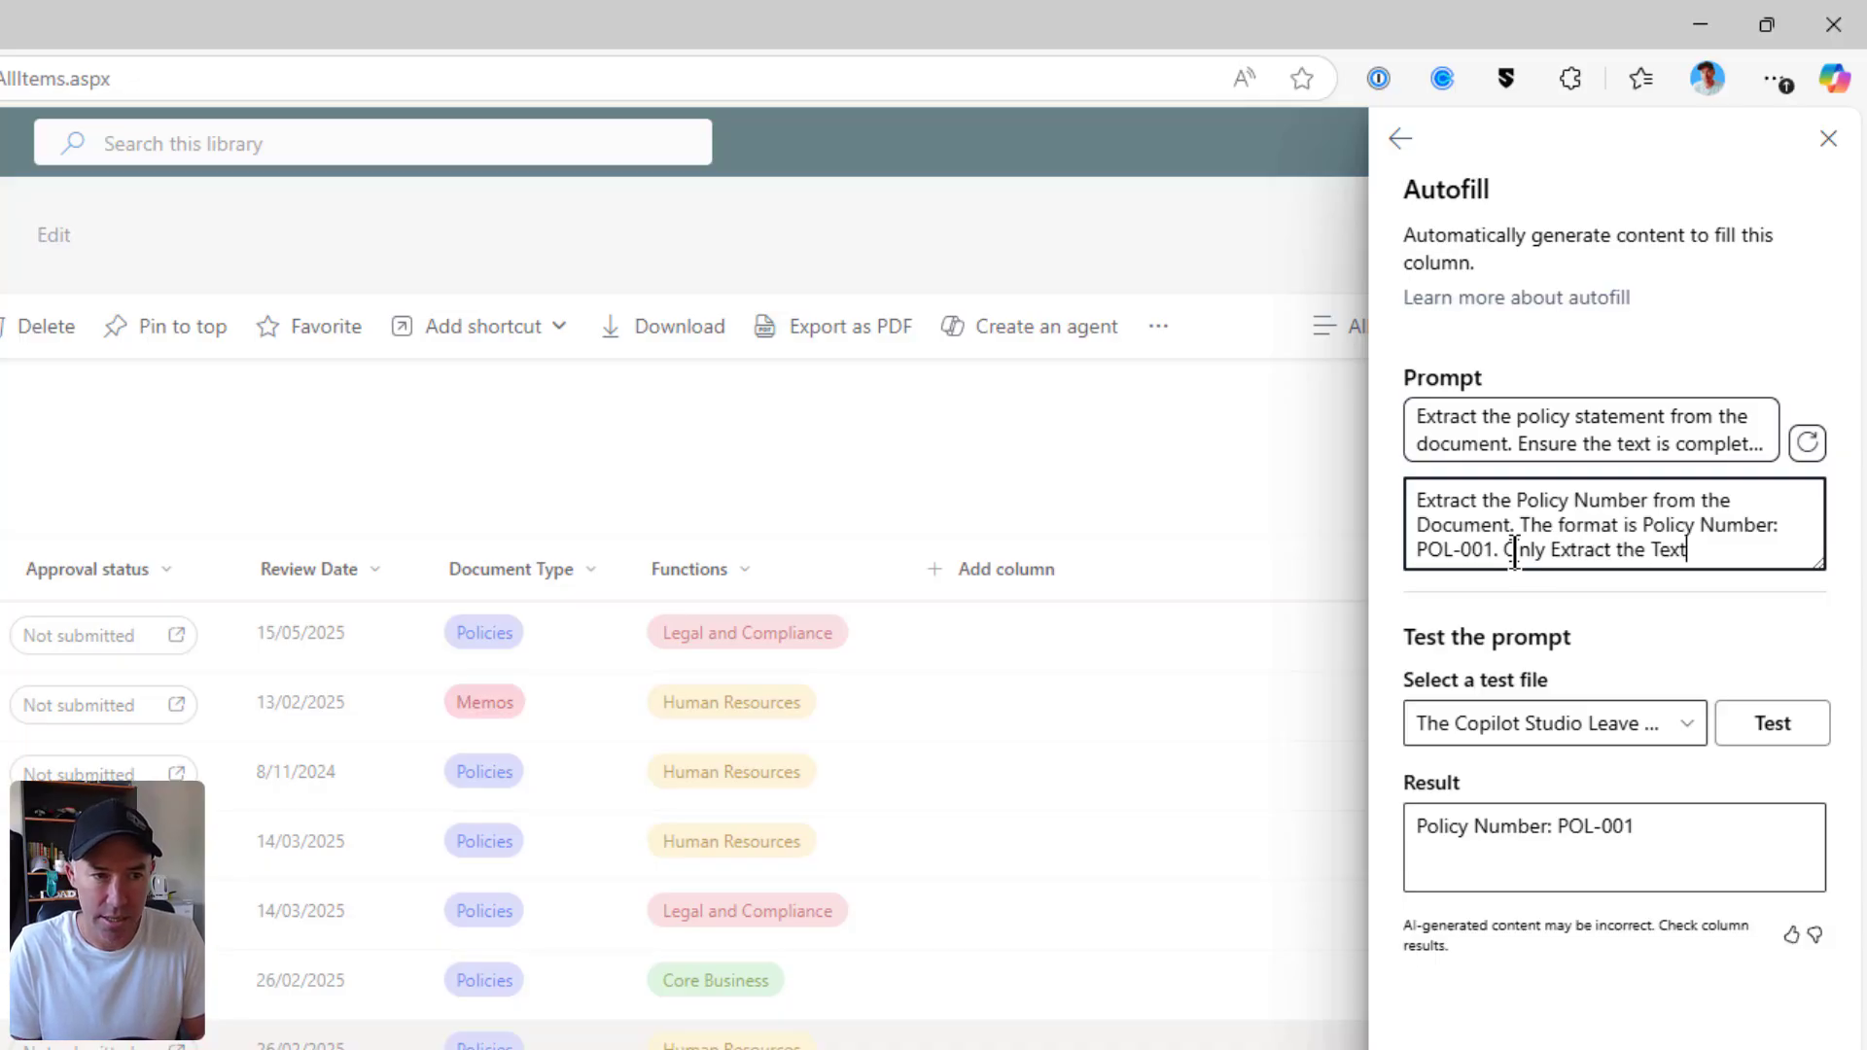
{"action": "type", "text": " that is after"}
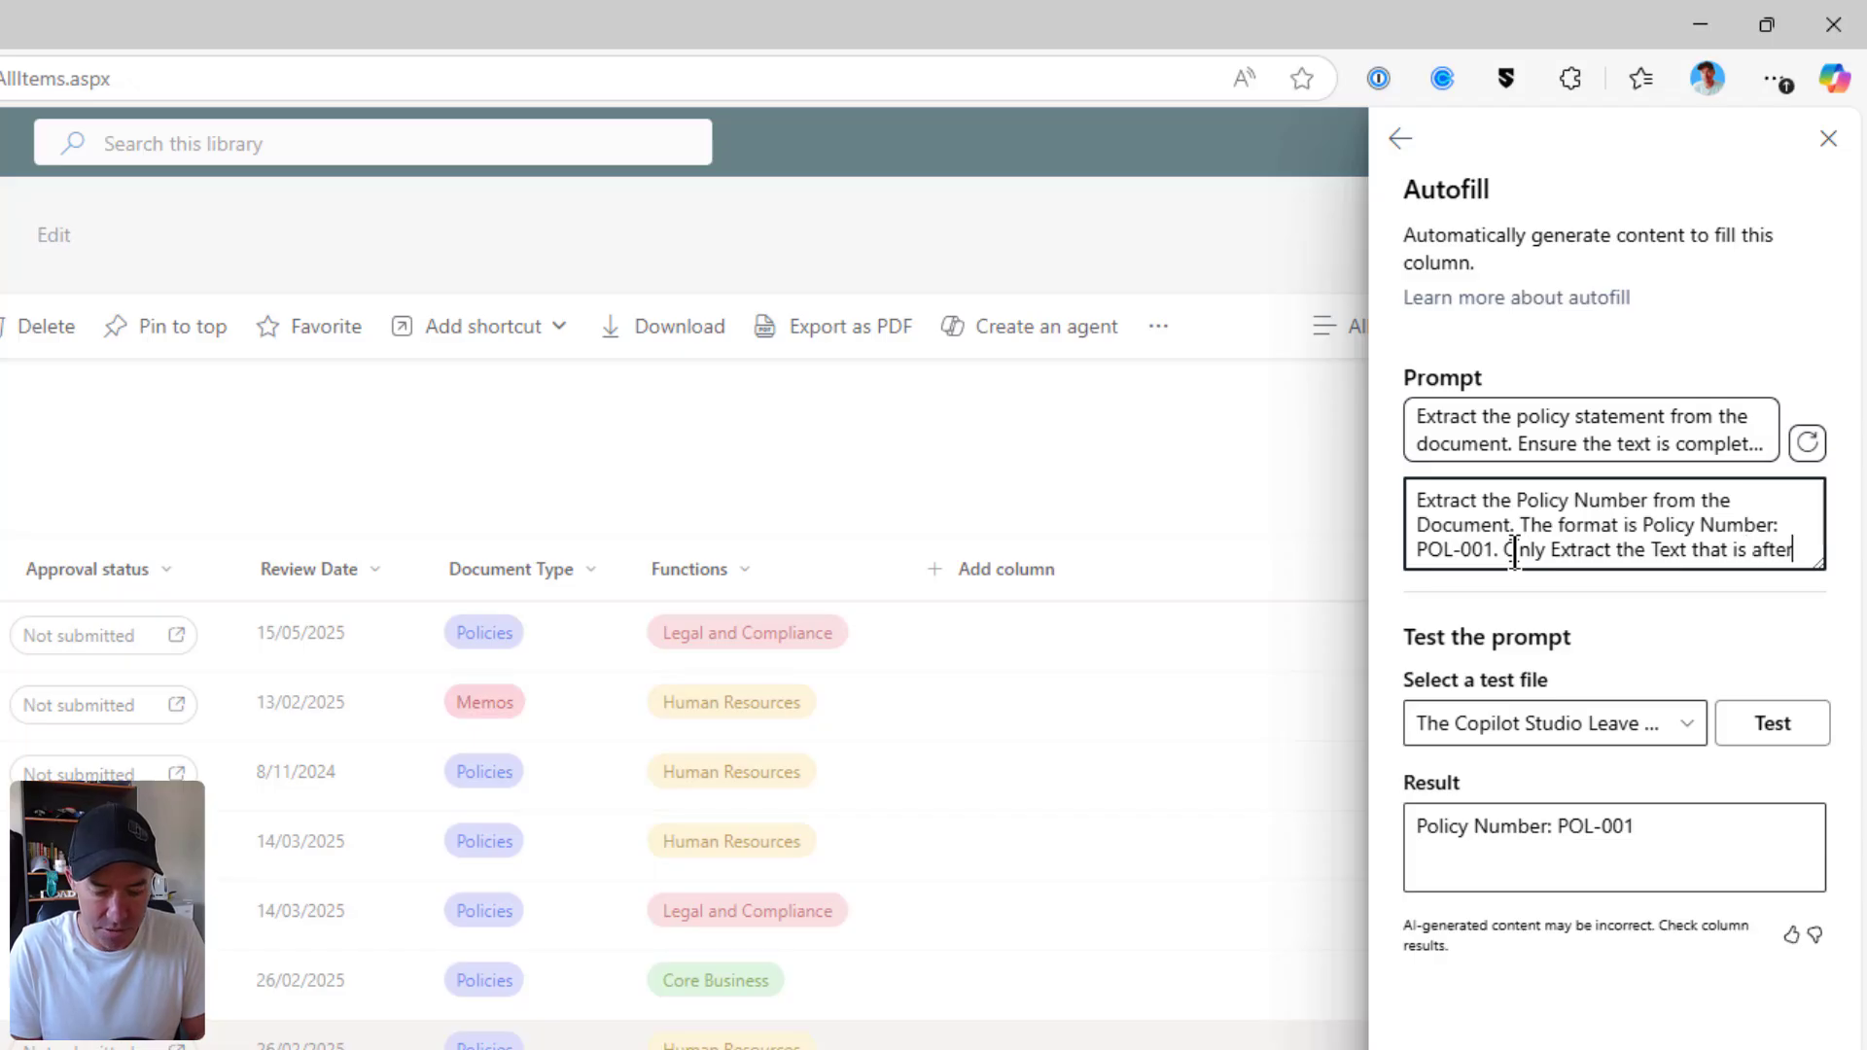
{"action": "type", "text": " Policy"}
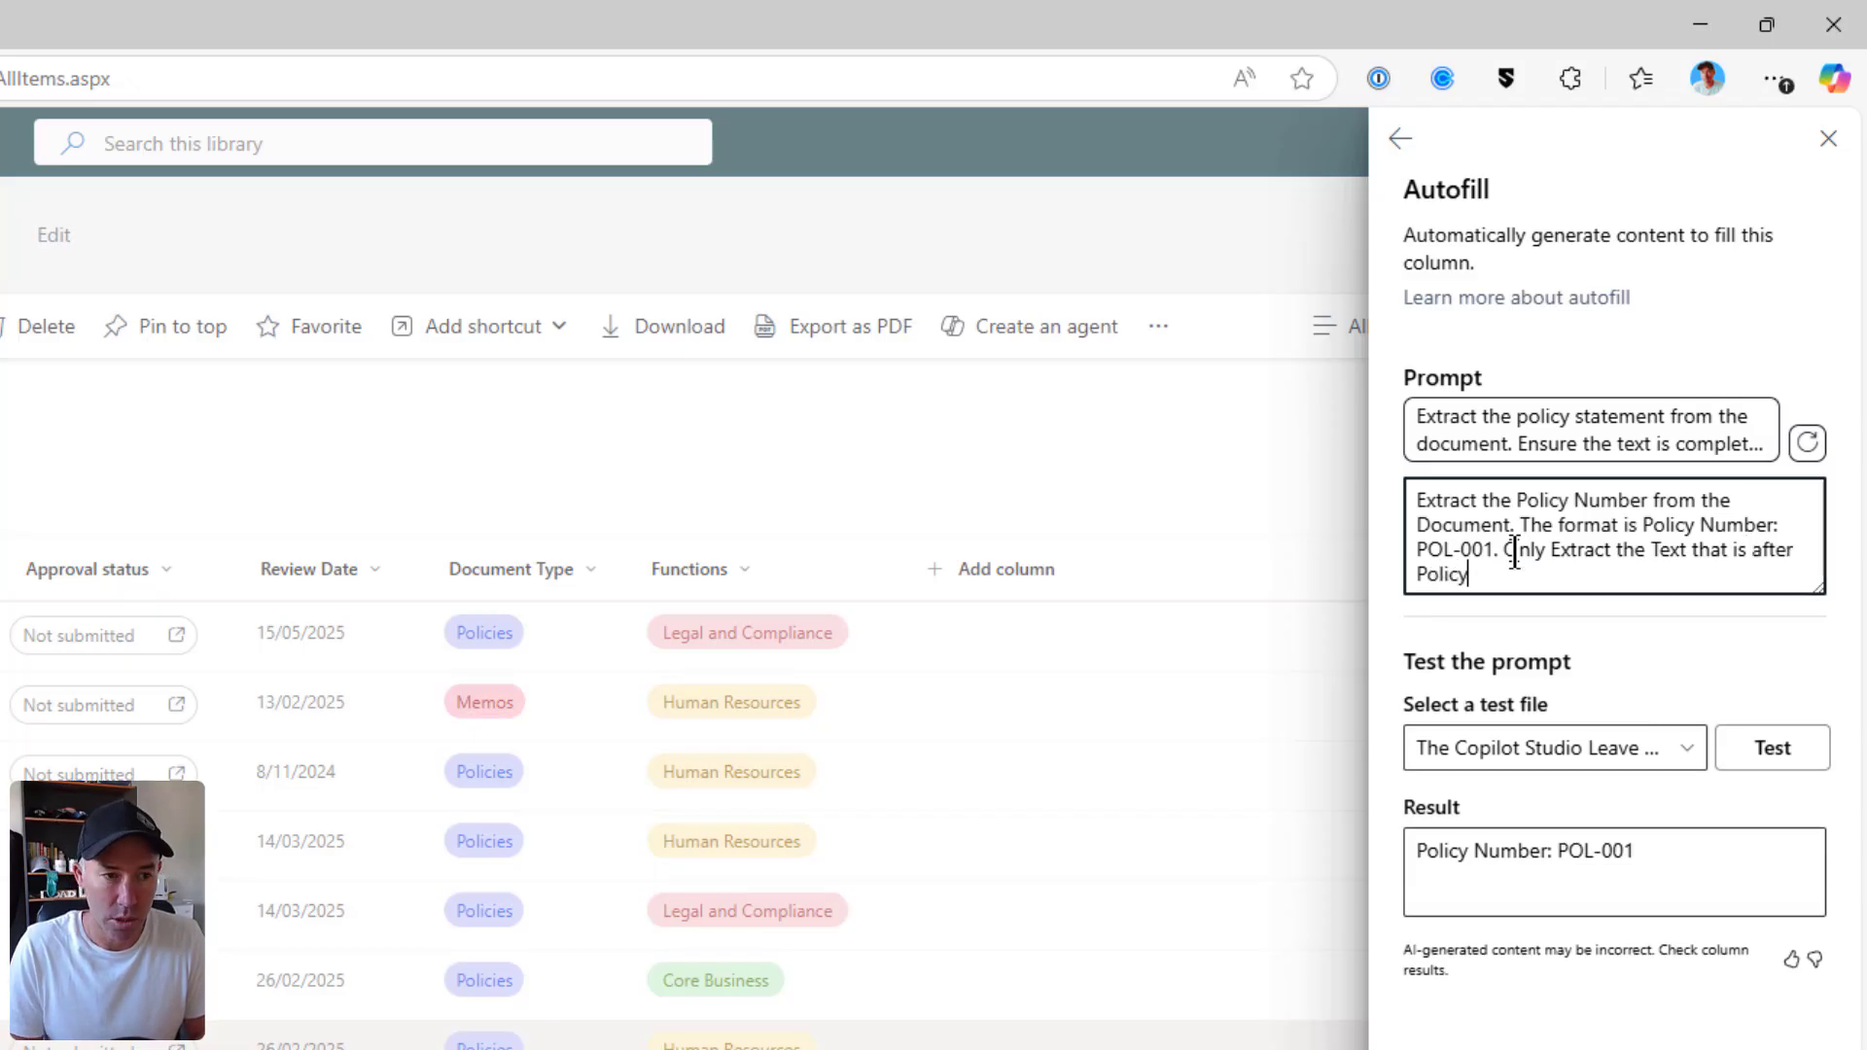
{"action": "type", "text": " Number"}
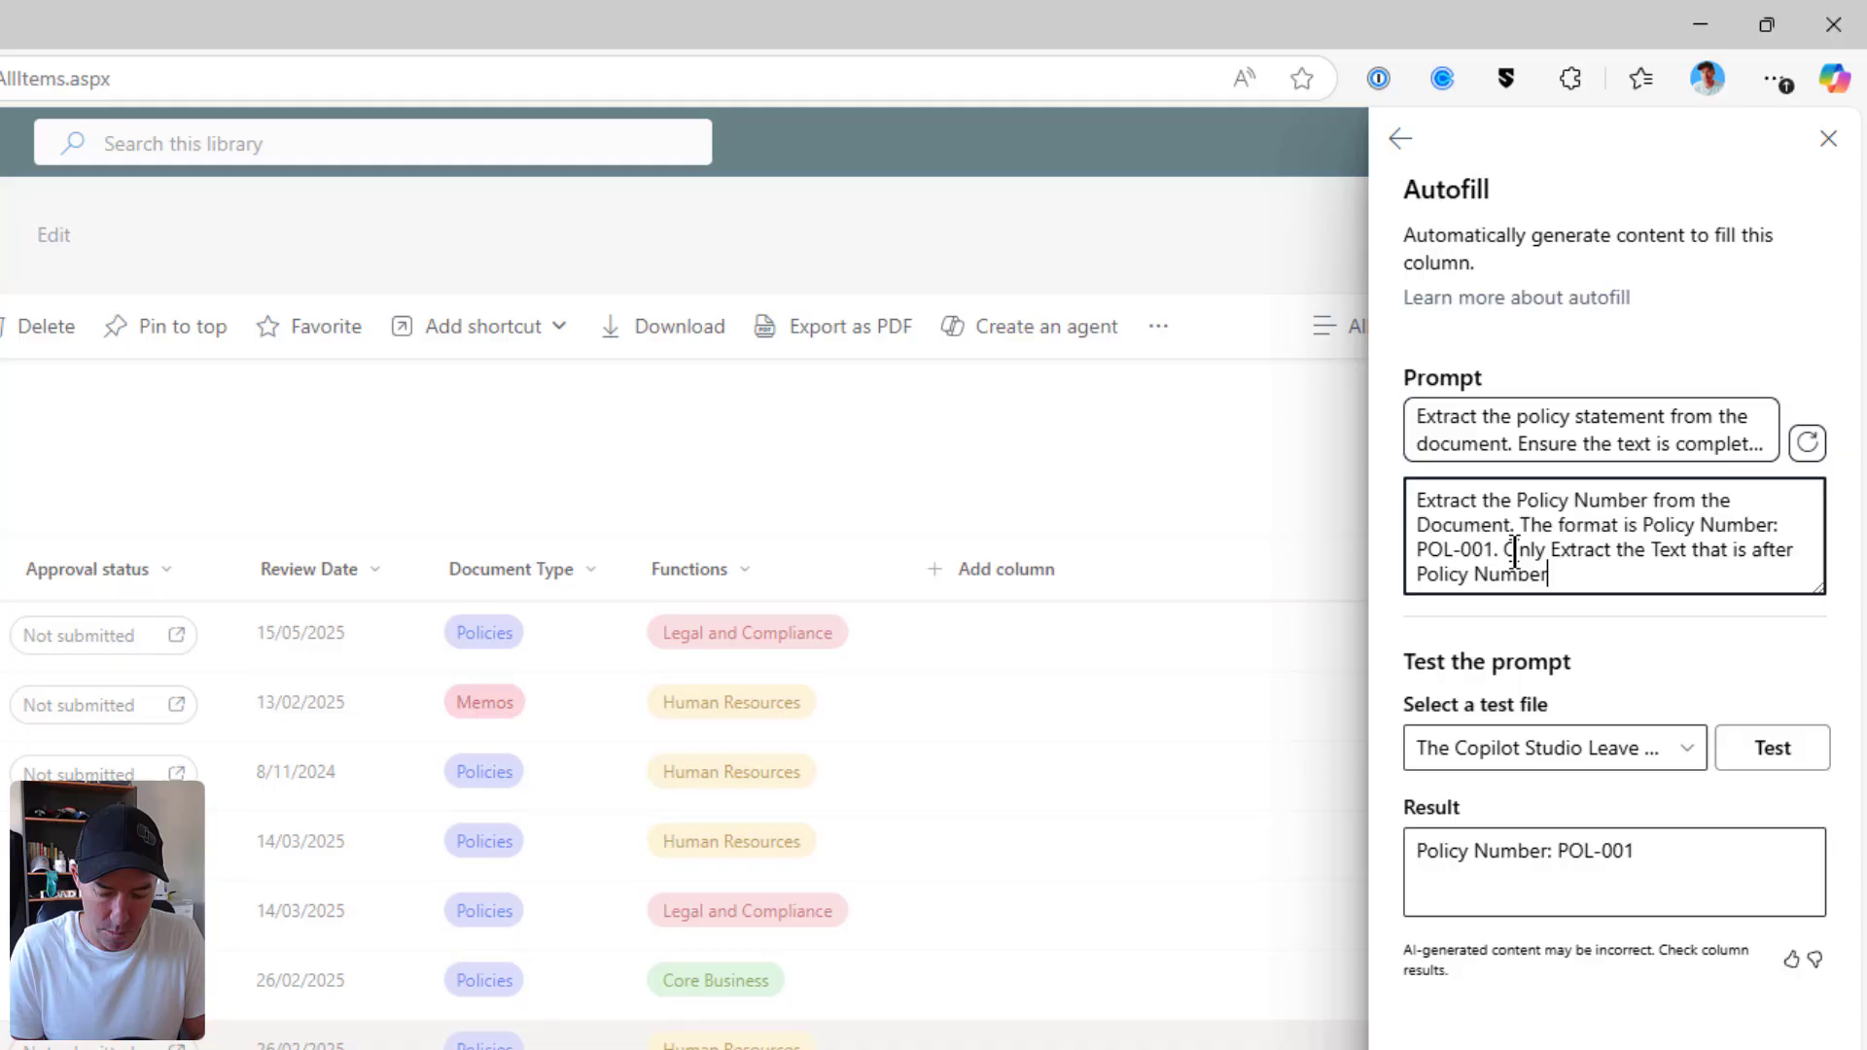
{"action": "type", "text": ":"}
{"action": "left_click", "coordinate": [1794, 754]}
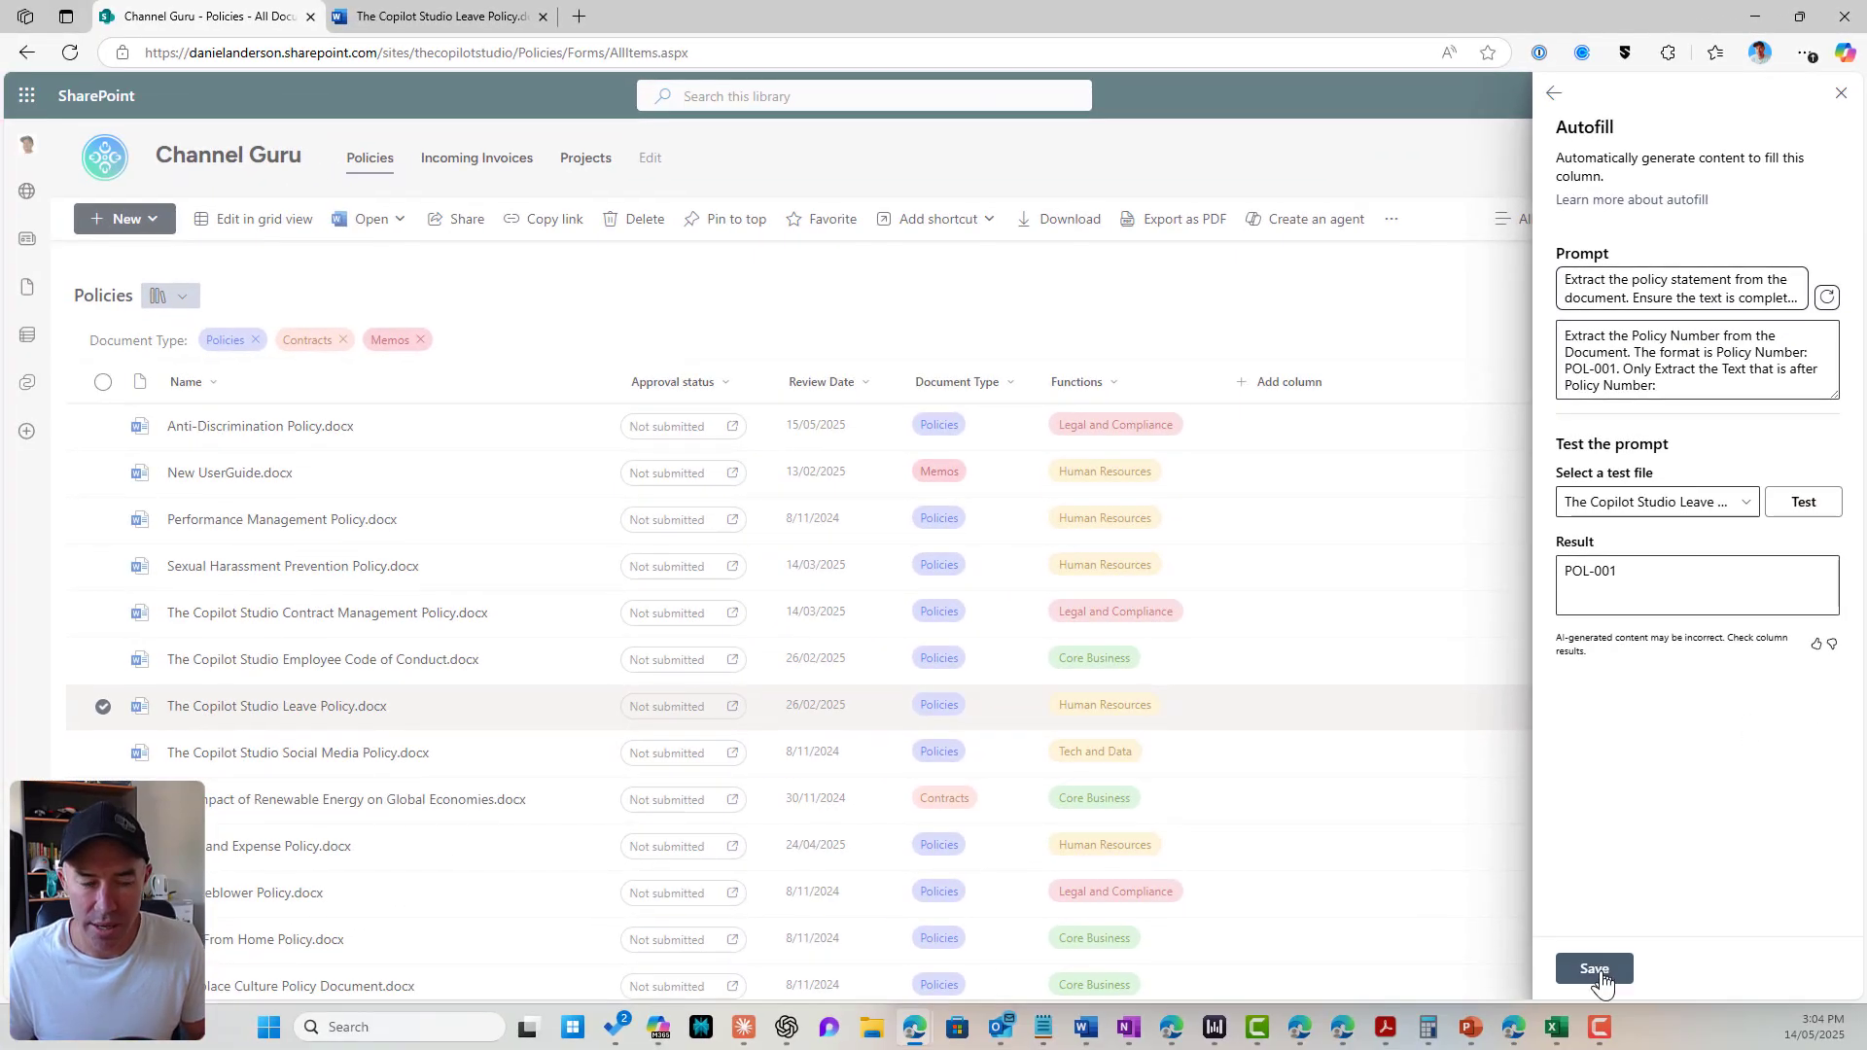
Step: Save the prompt, create the column named 'Policy Number', and deselect the Leave Policy
{"action": "left_click", "coordinate": [1596, 969]}
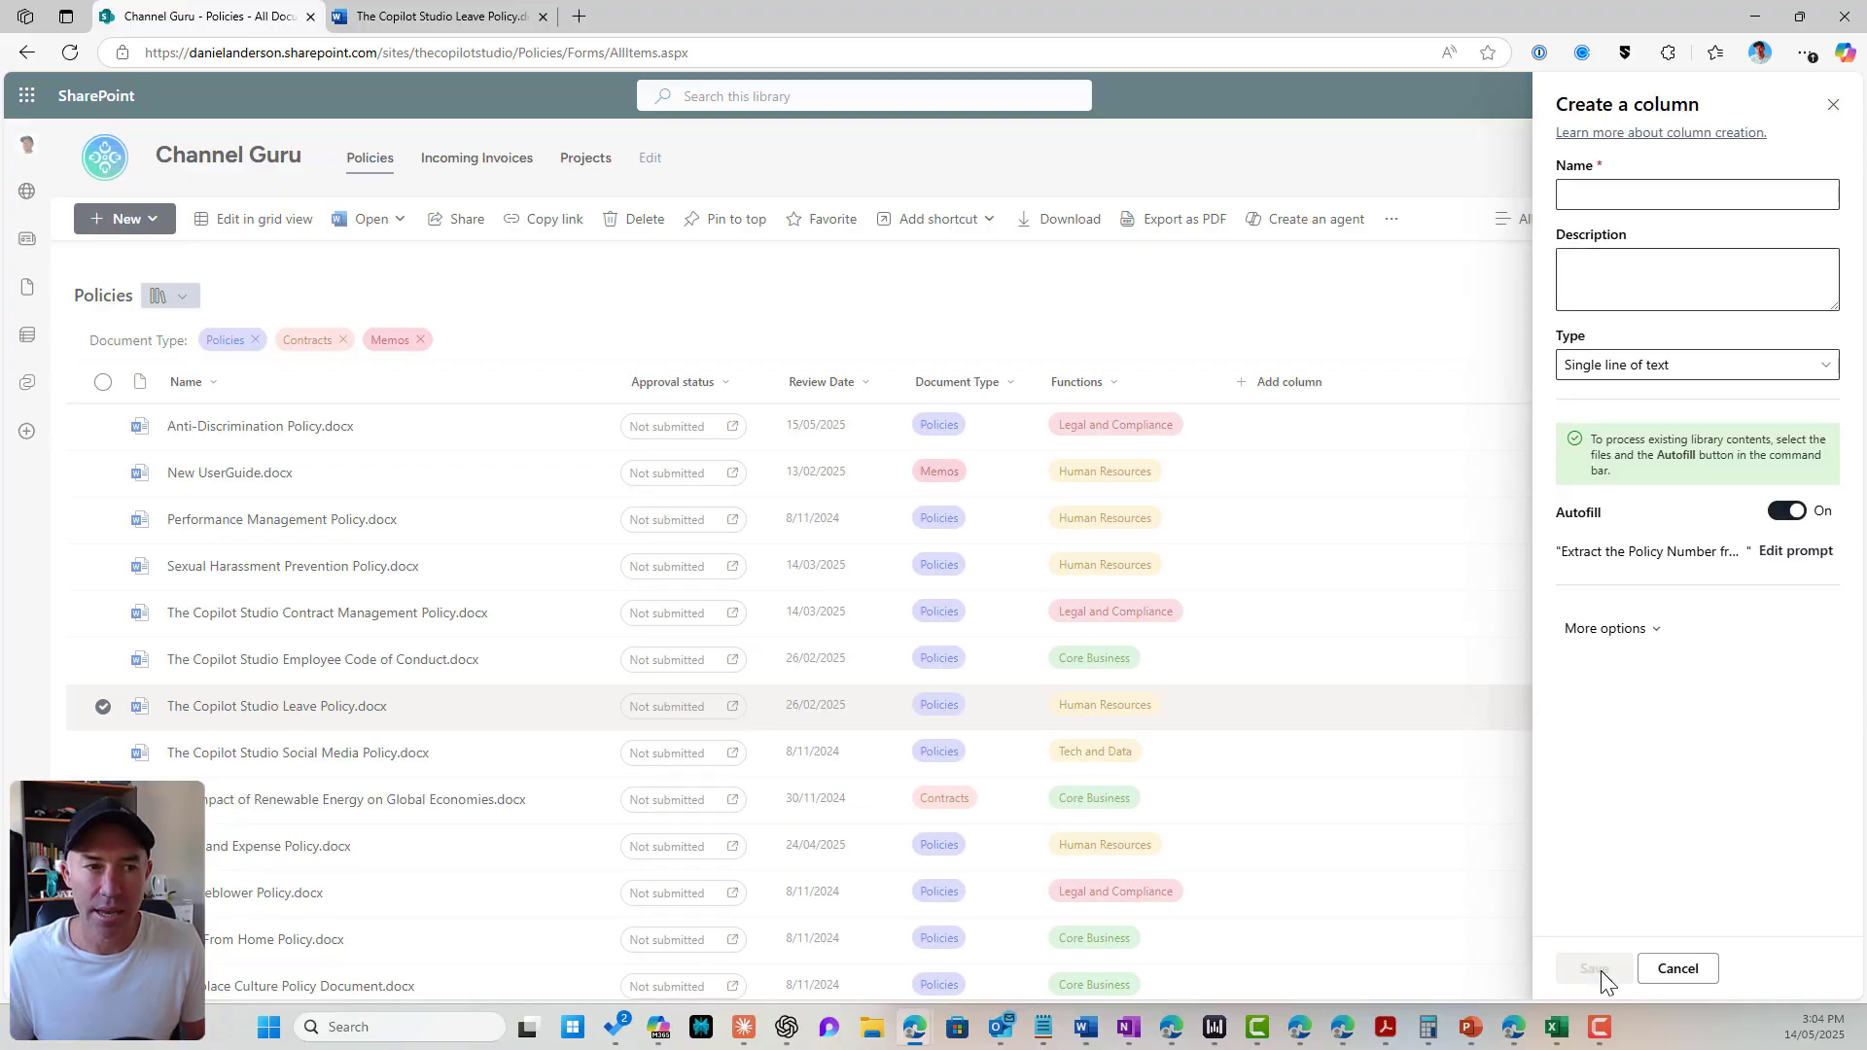
{"action": "left_click", "coordinate": [1578, 189]}
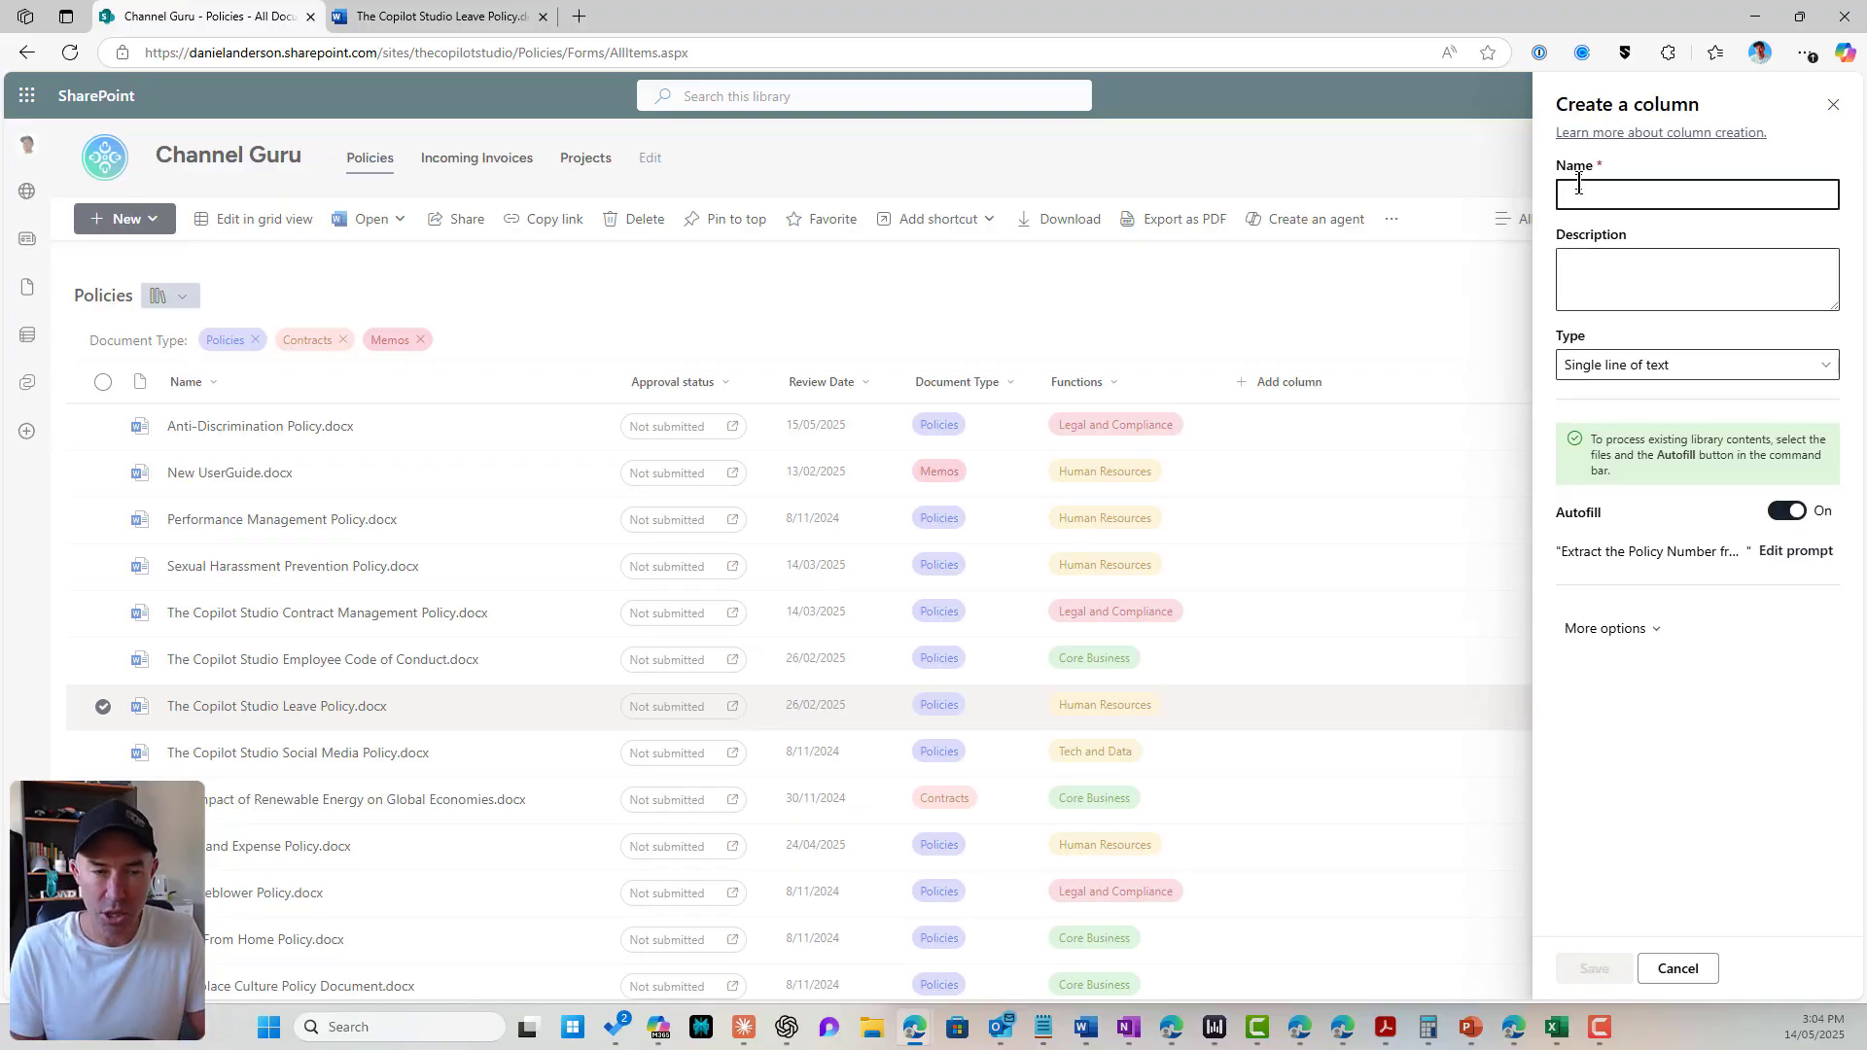
{"action": "type", "text": "Policy"}
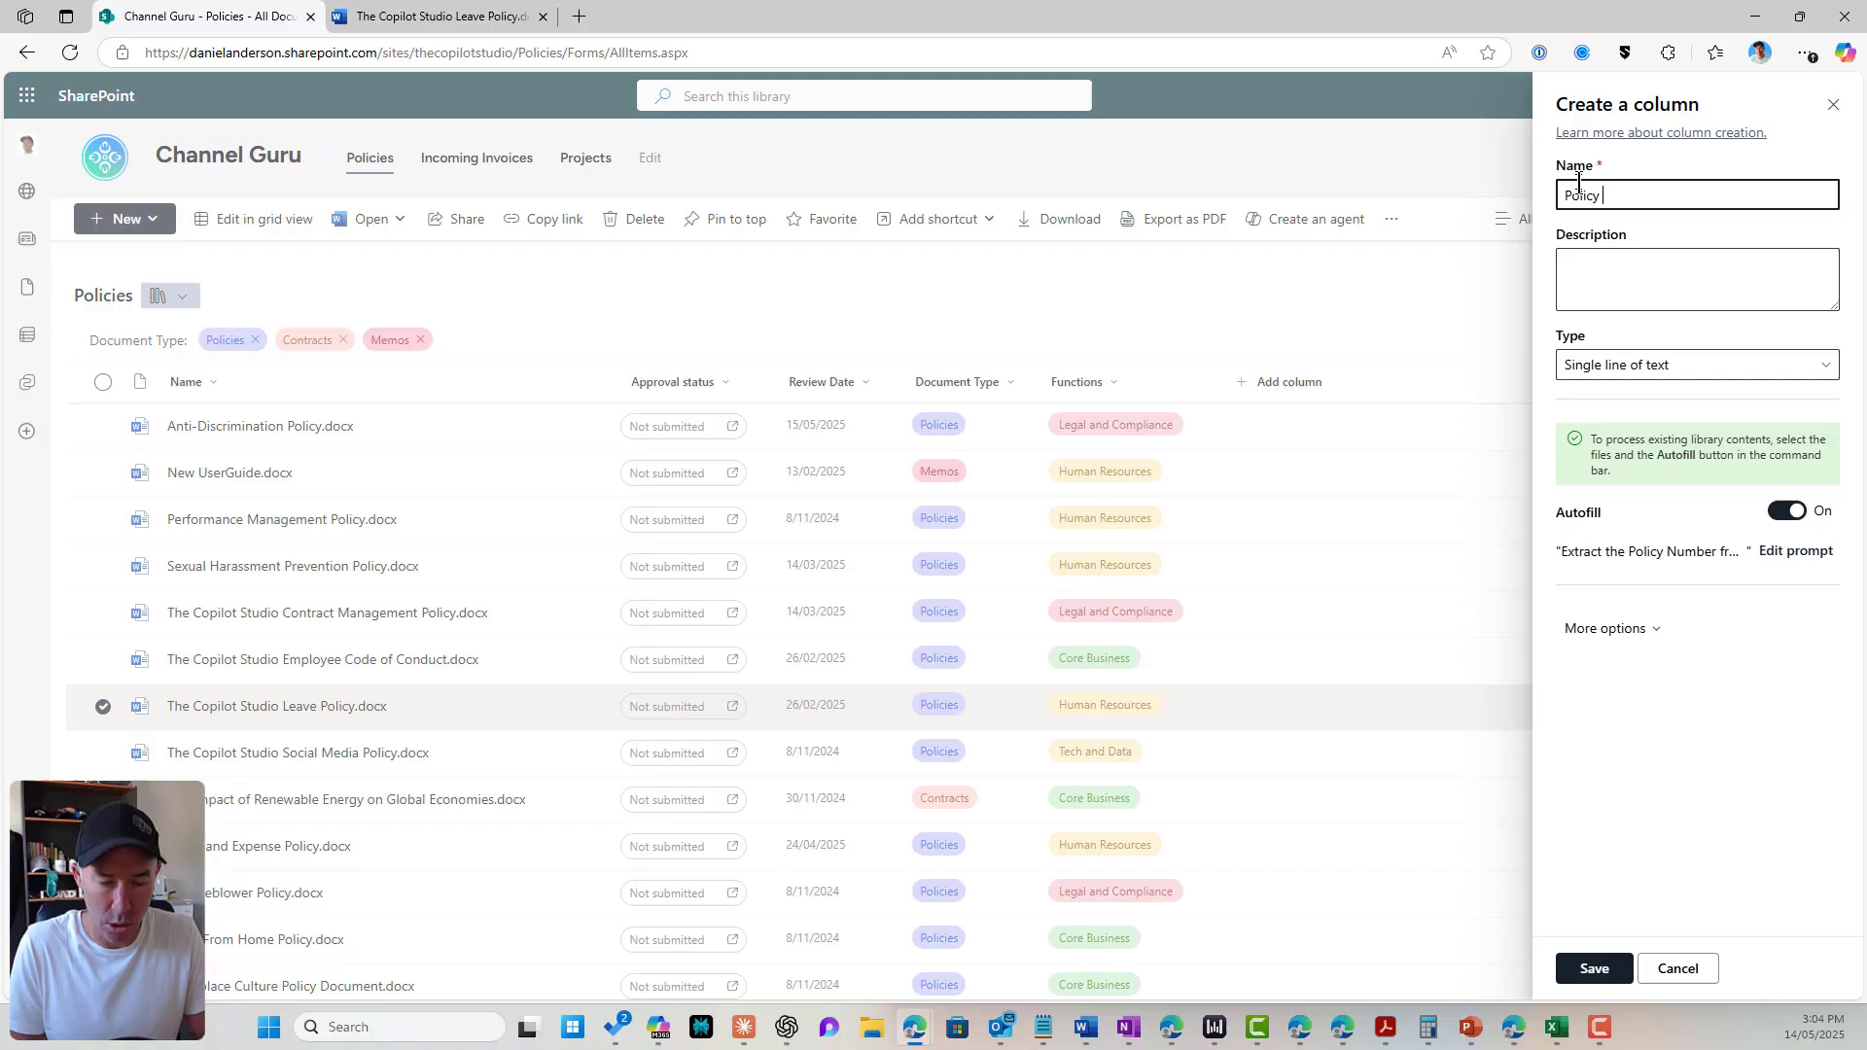
{"action": "type", "text": " Number"}
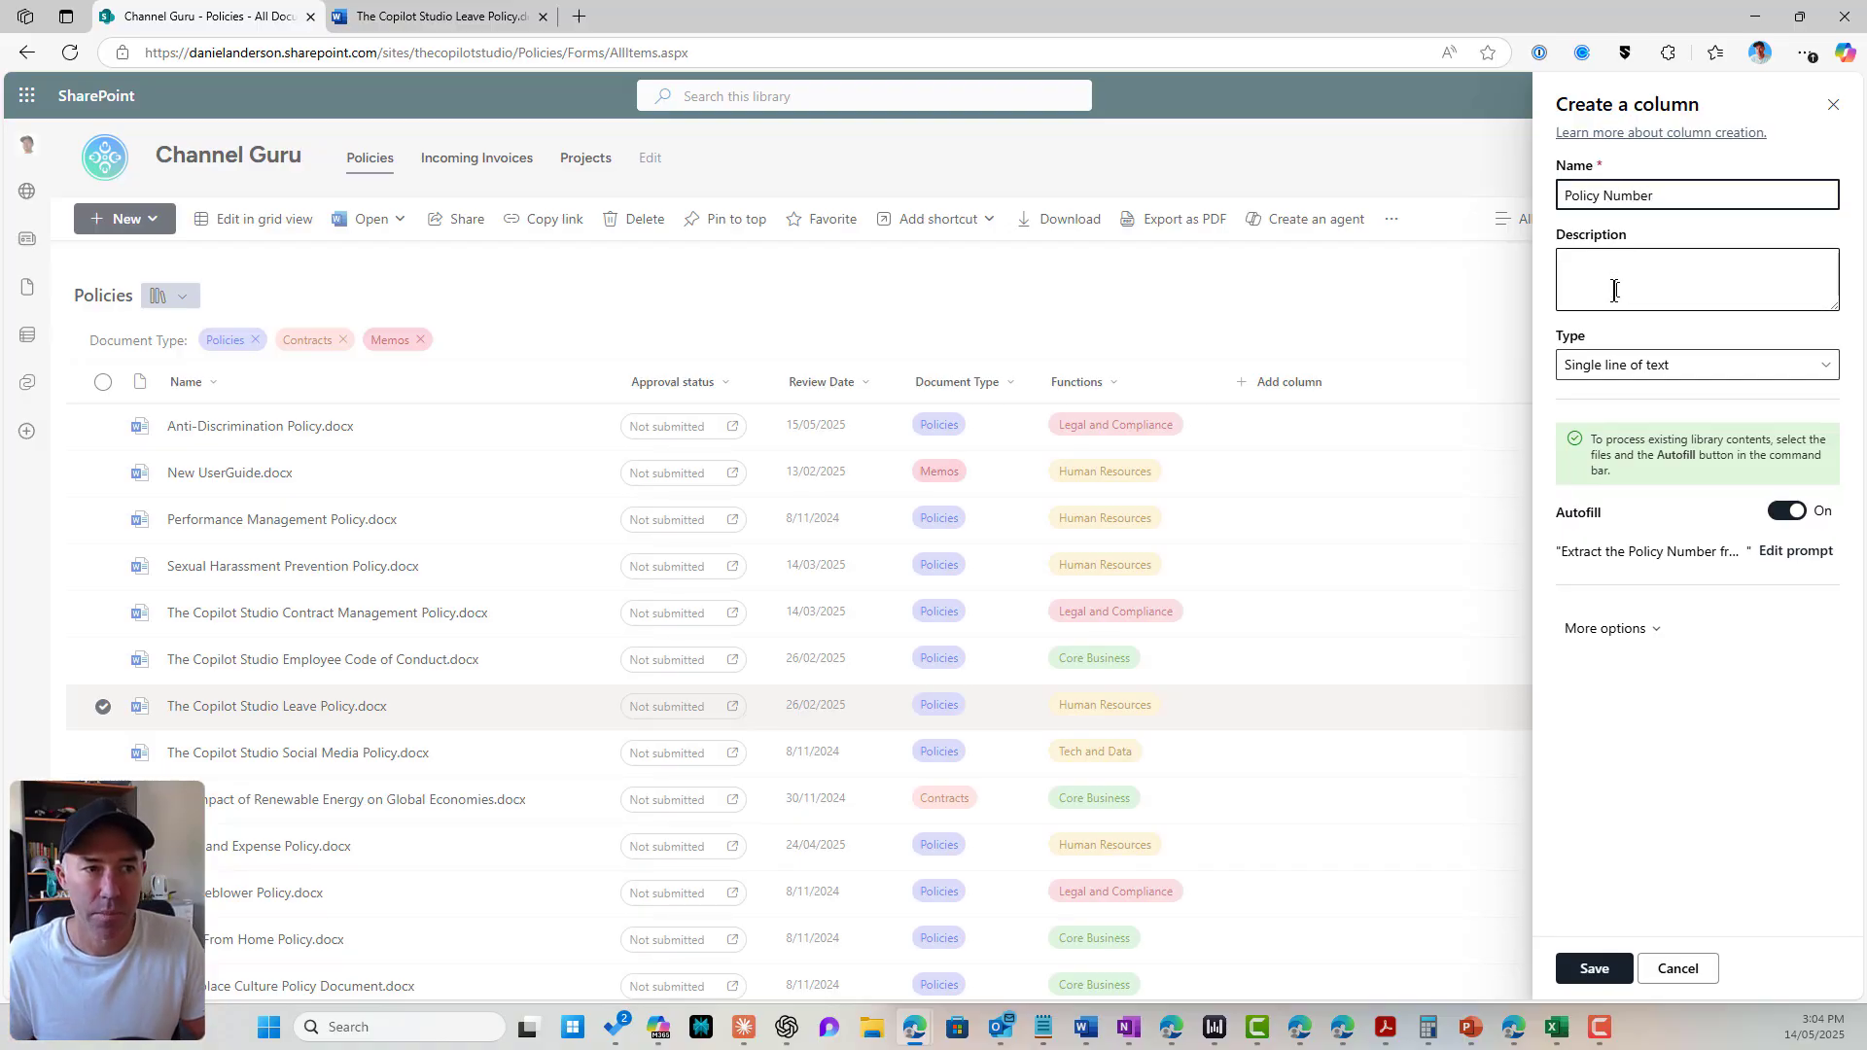
{"action": "left_click", "coordinate": [1618, 632]}
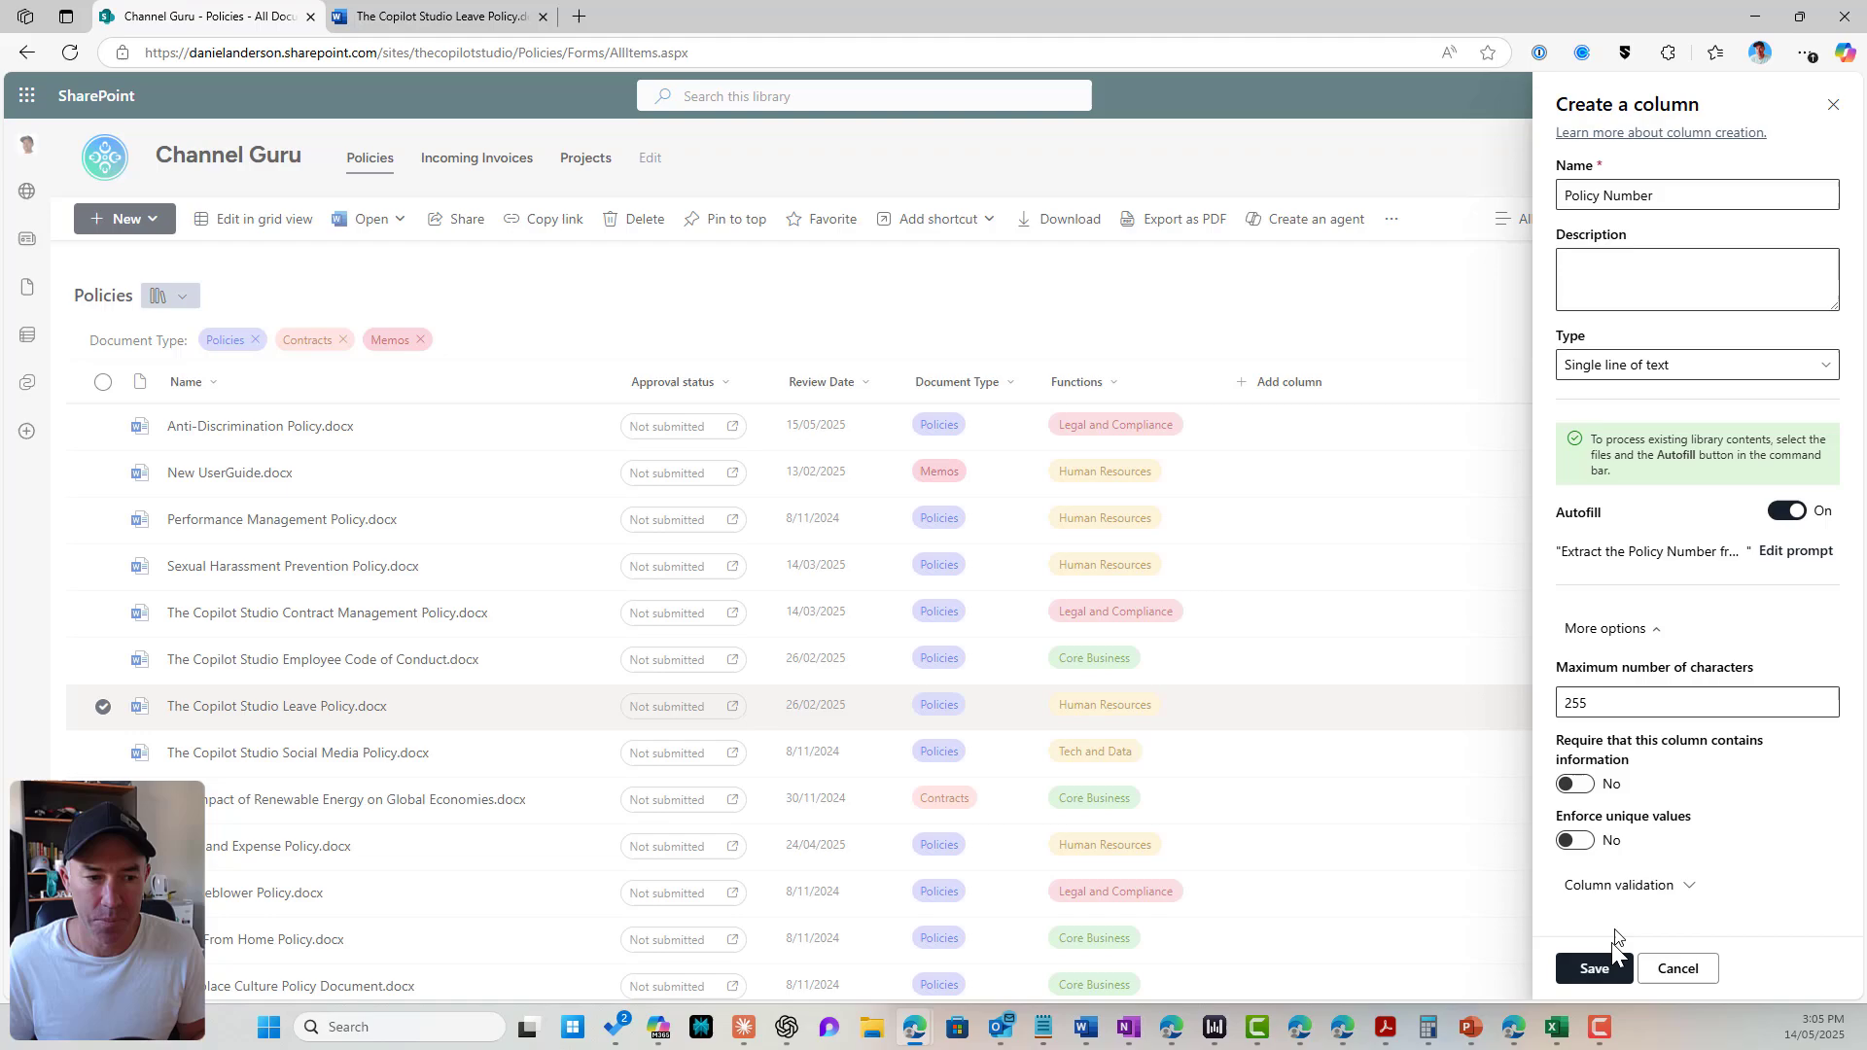
{"action": "left_click", "coordinate": [1597, 970]}
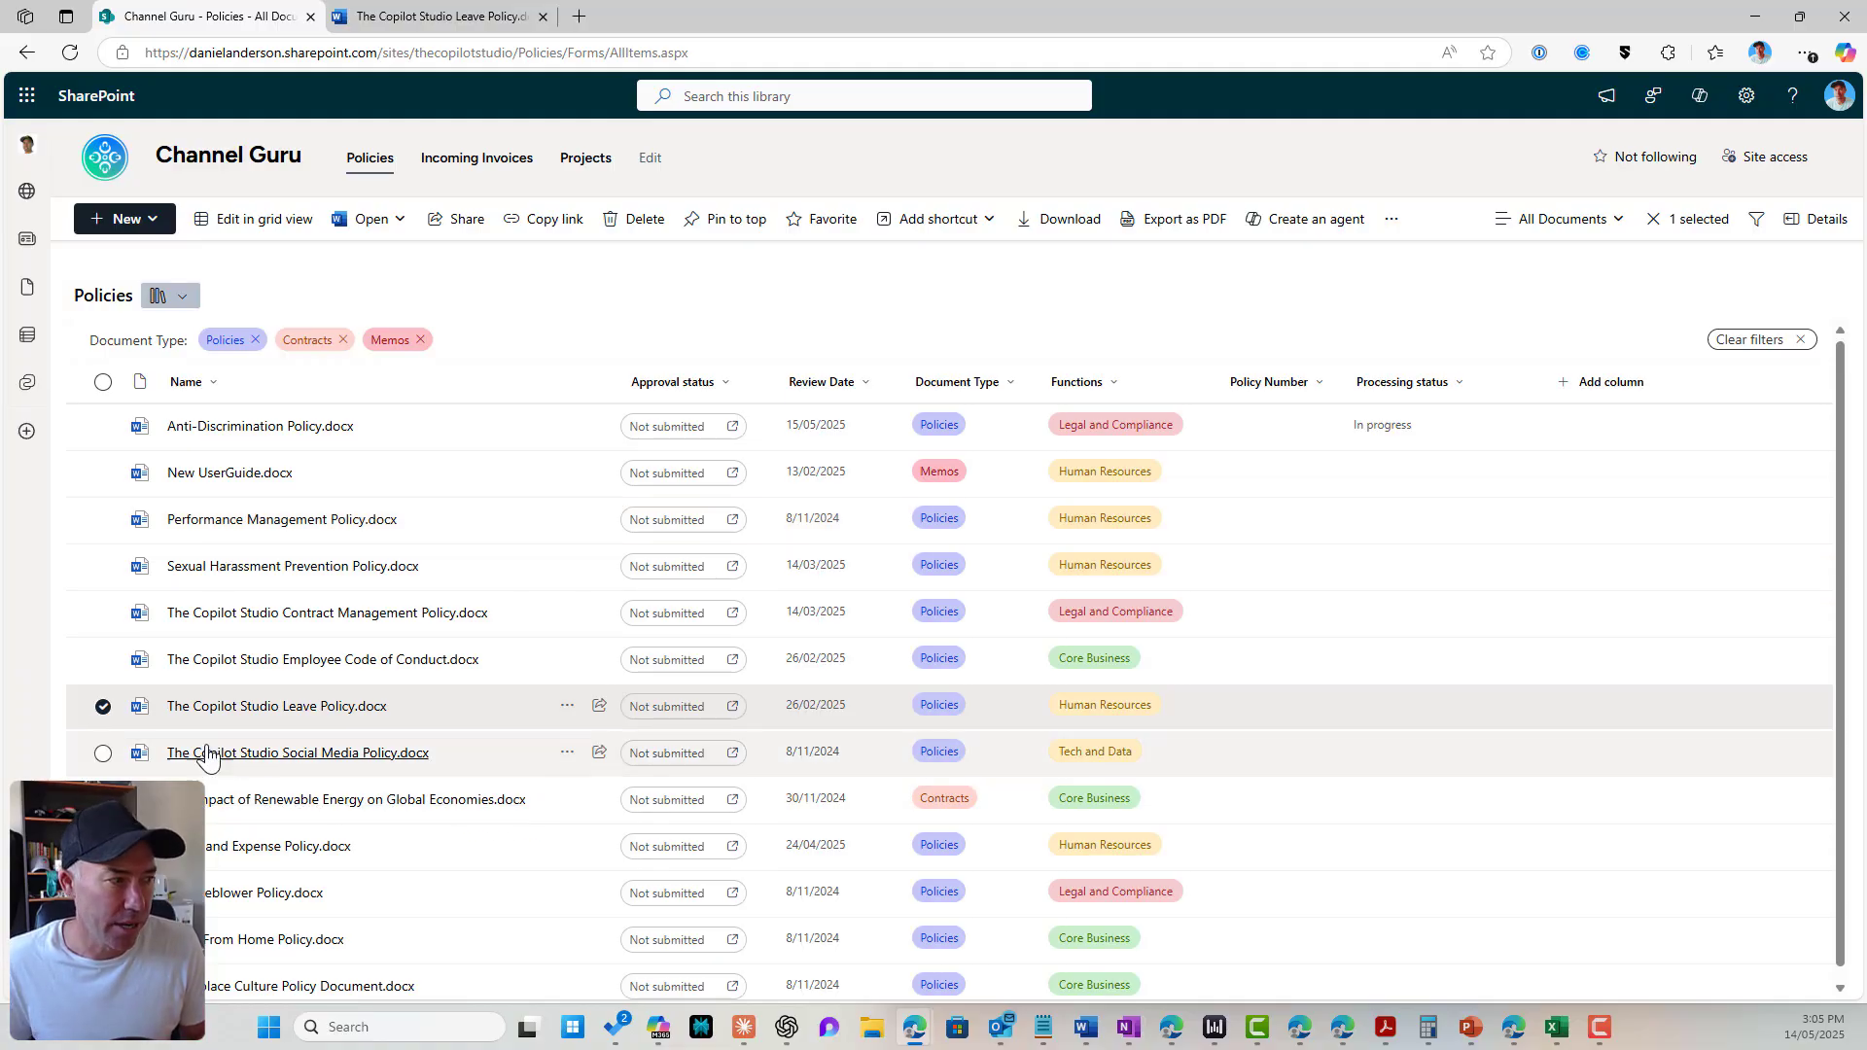
{"action": "left_click", "coordinate": [103, 706]}
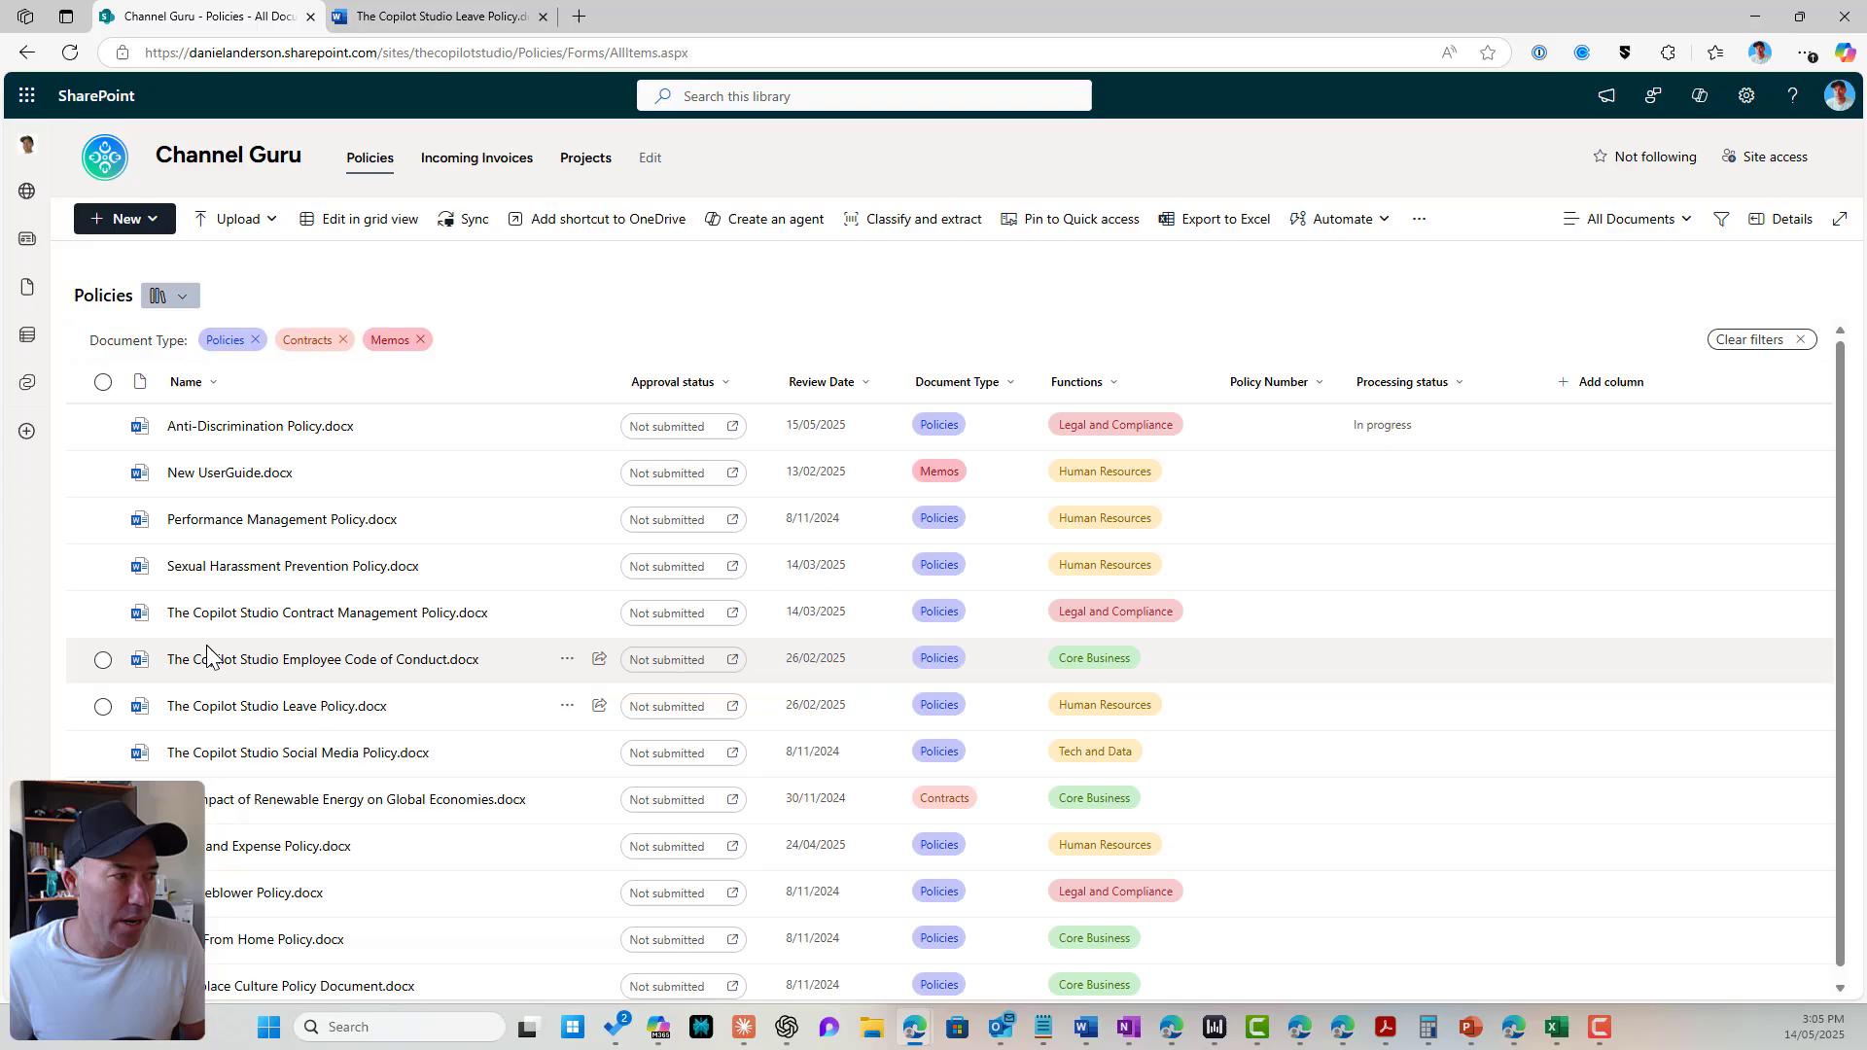
Step: Add 'Policy Number: POL-003' below the Performance Management Policy subtitle, then return to Policies
{"action": "left_click", "coordinate": [238, 520]}
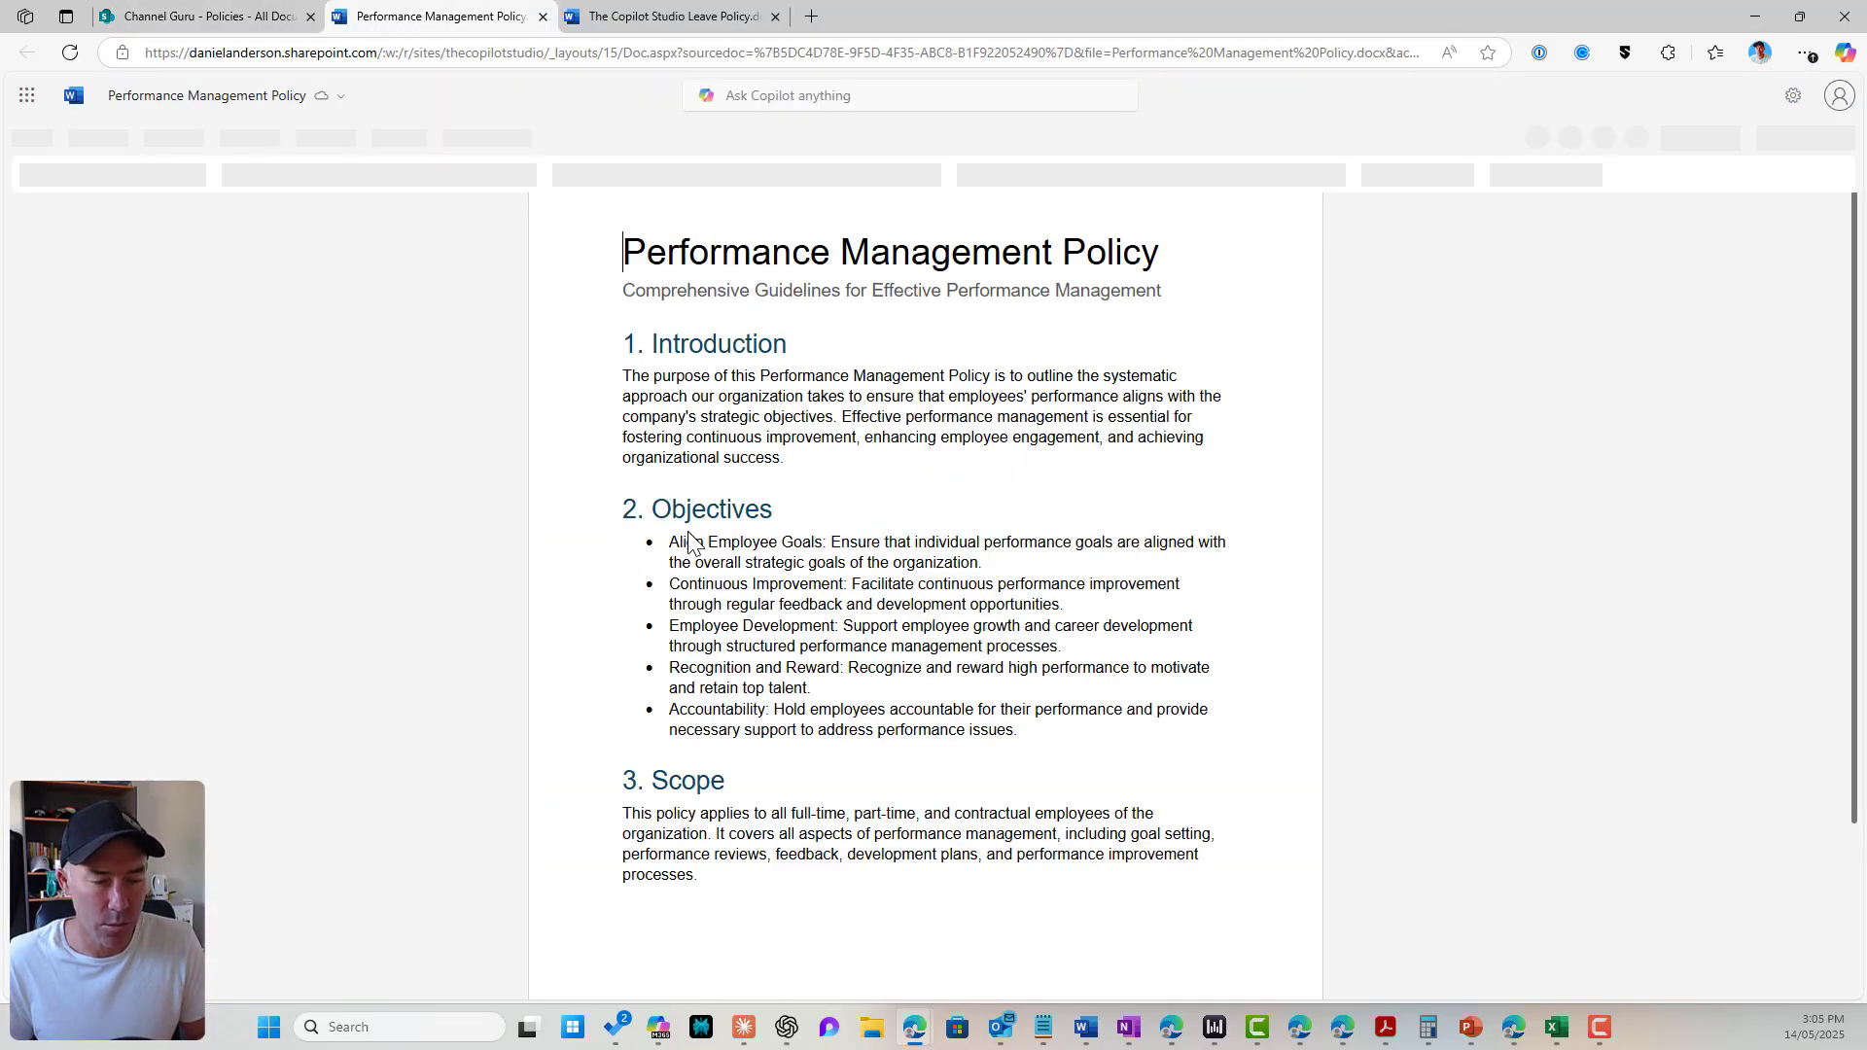
{"action": "left_click", "coordinate": [1154, 294]}
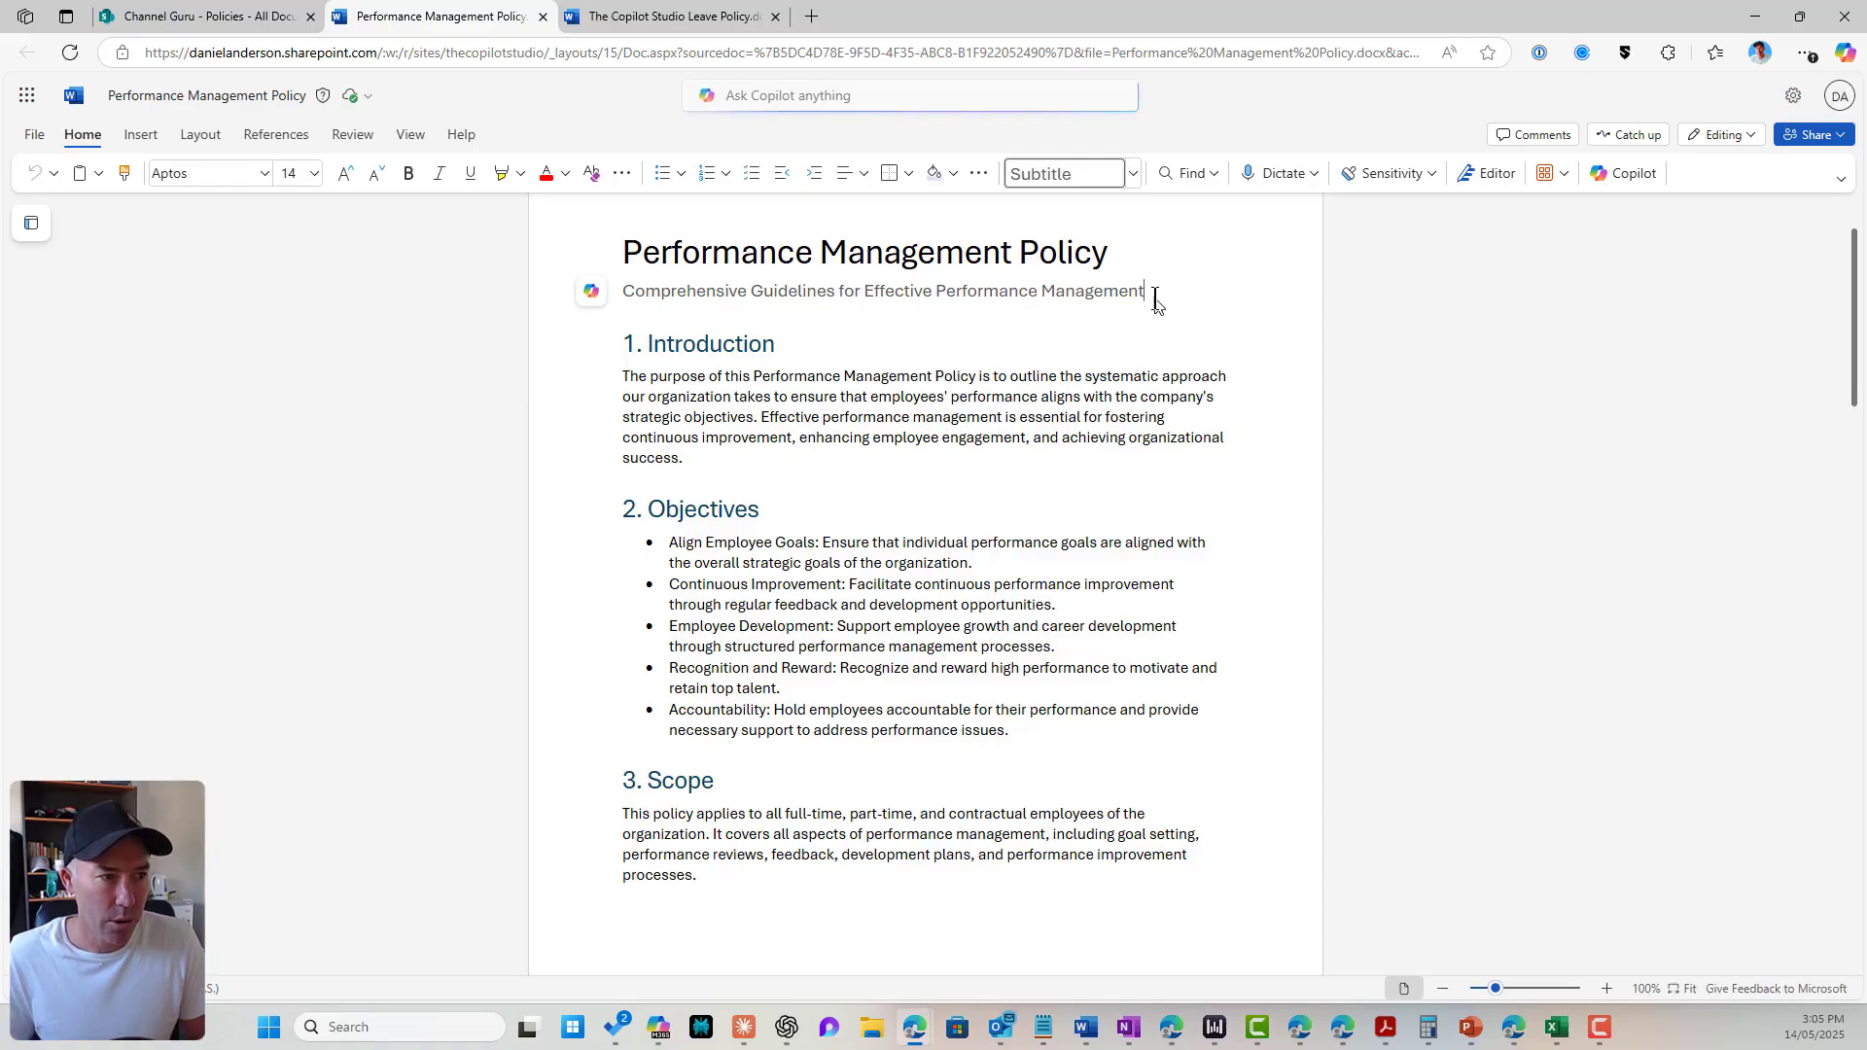
{"action": "key", "text": "Return"}
{"action": "type", "text": "Pol"}
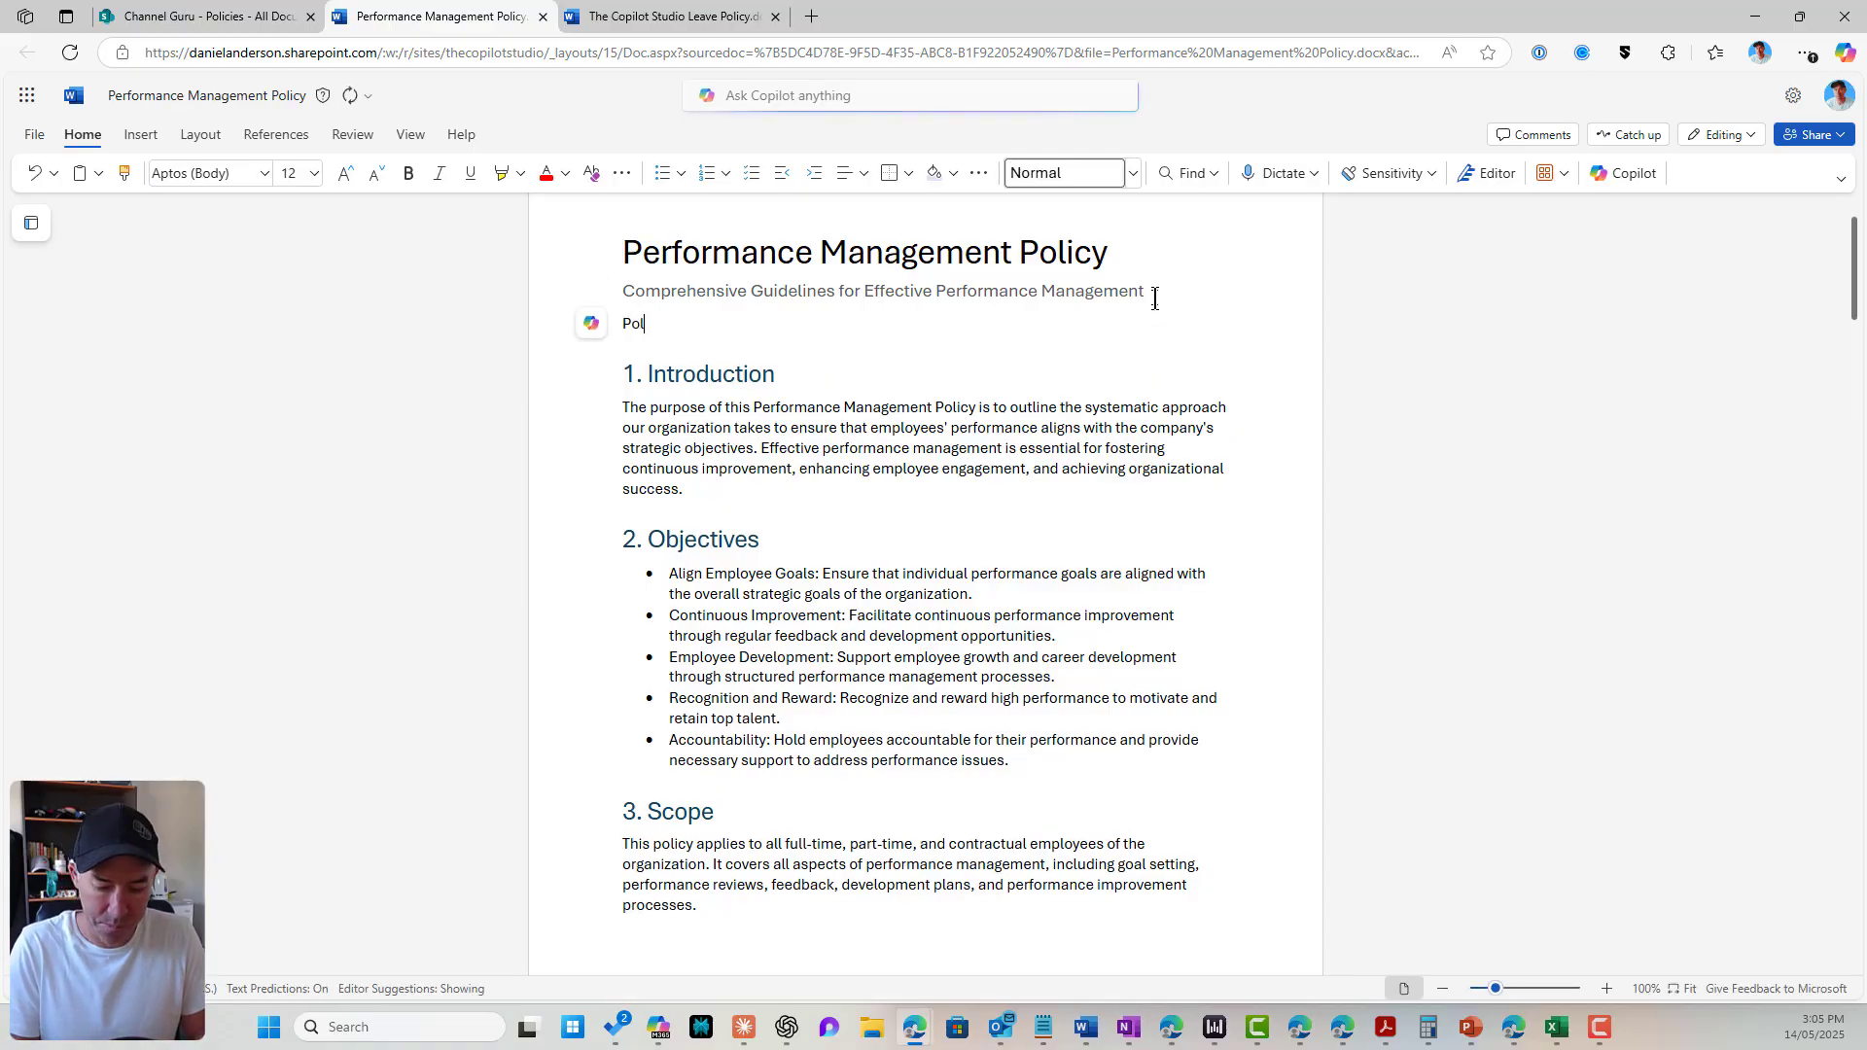
{"action": "type", "text": "icy Nu"}
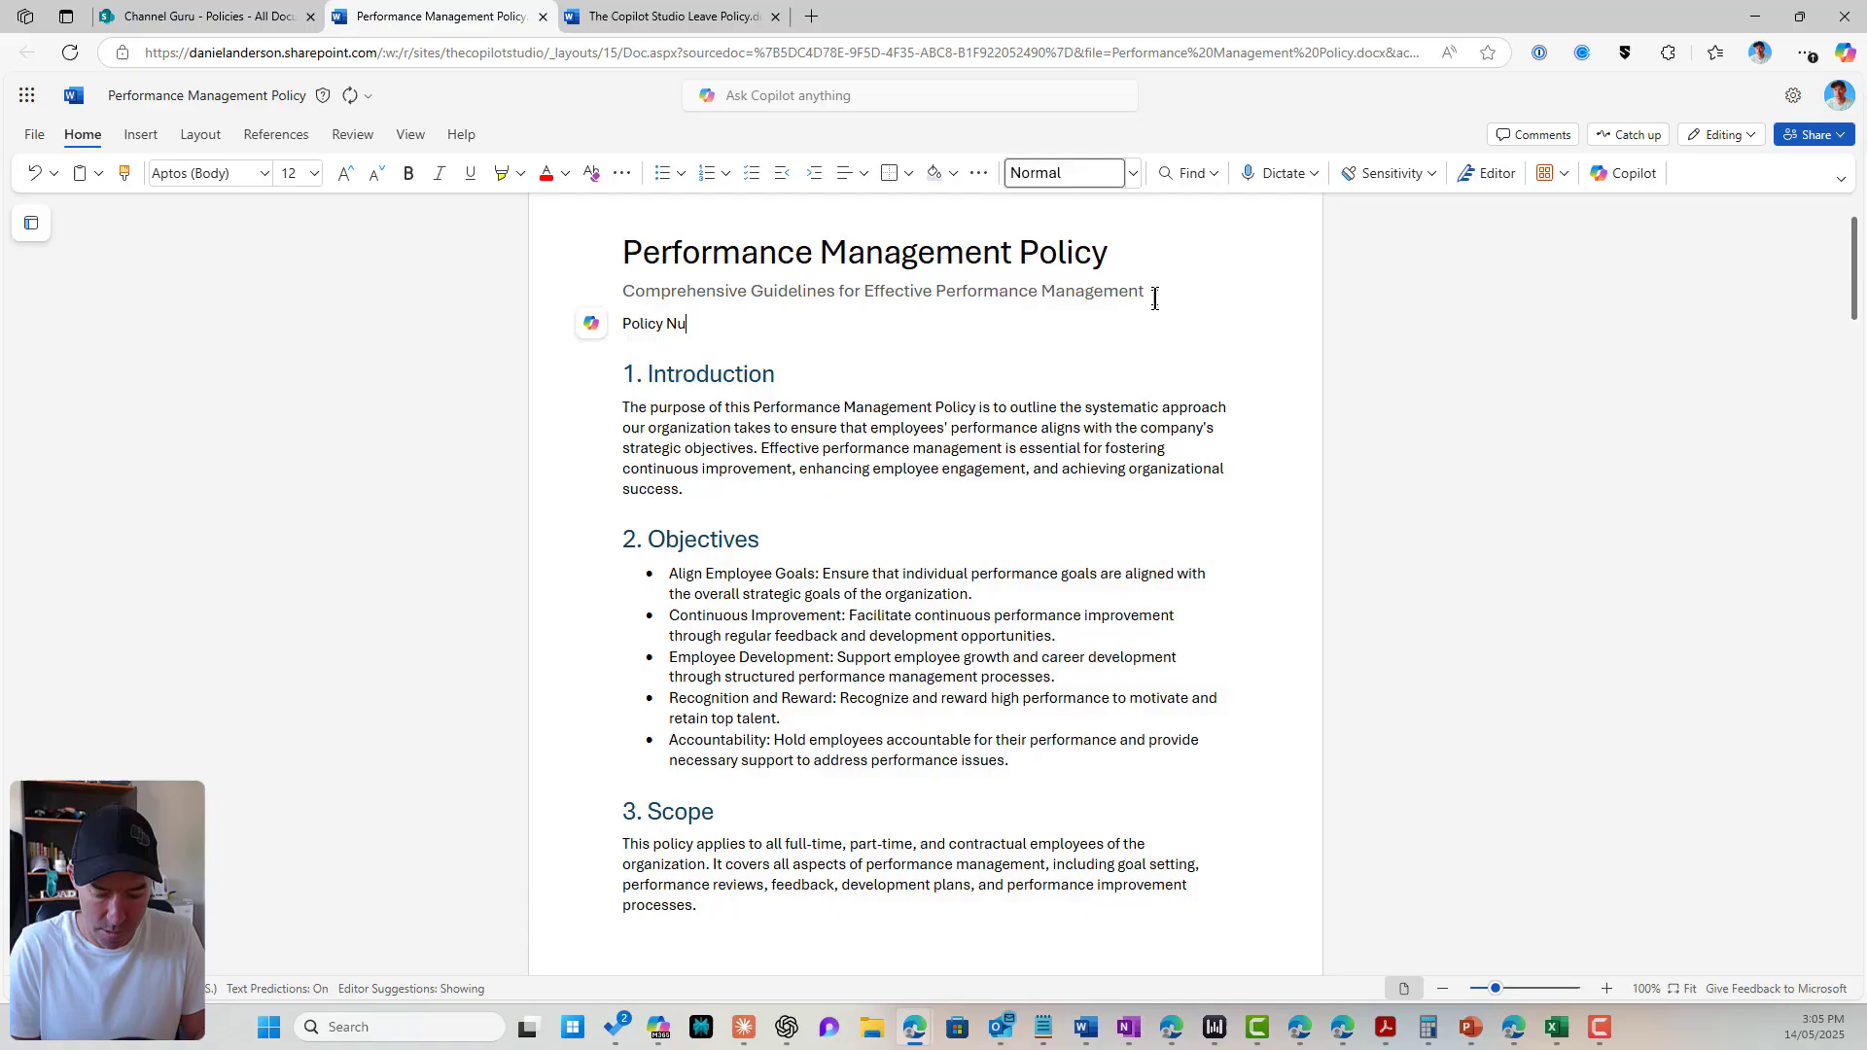
{"action": "type", "text": "mber:"}
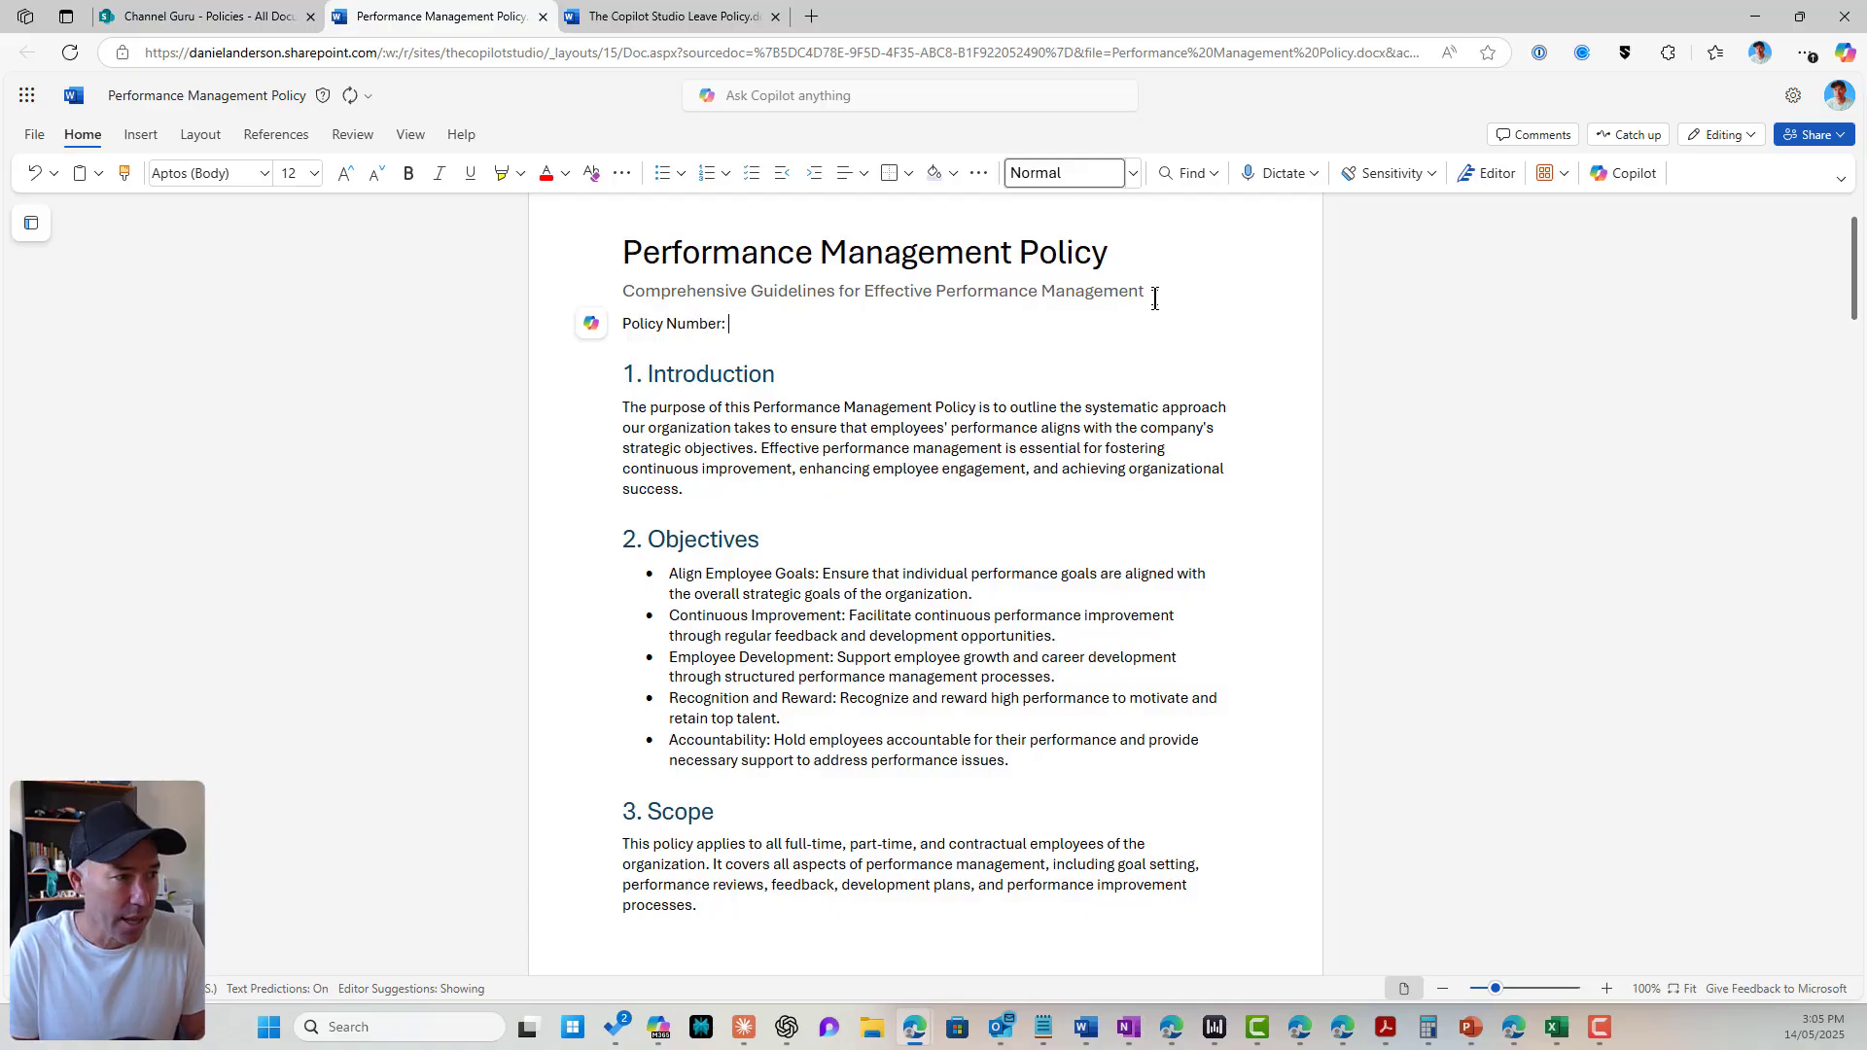
{"action": "type", "text": " POL"}
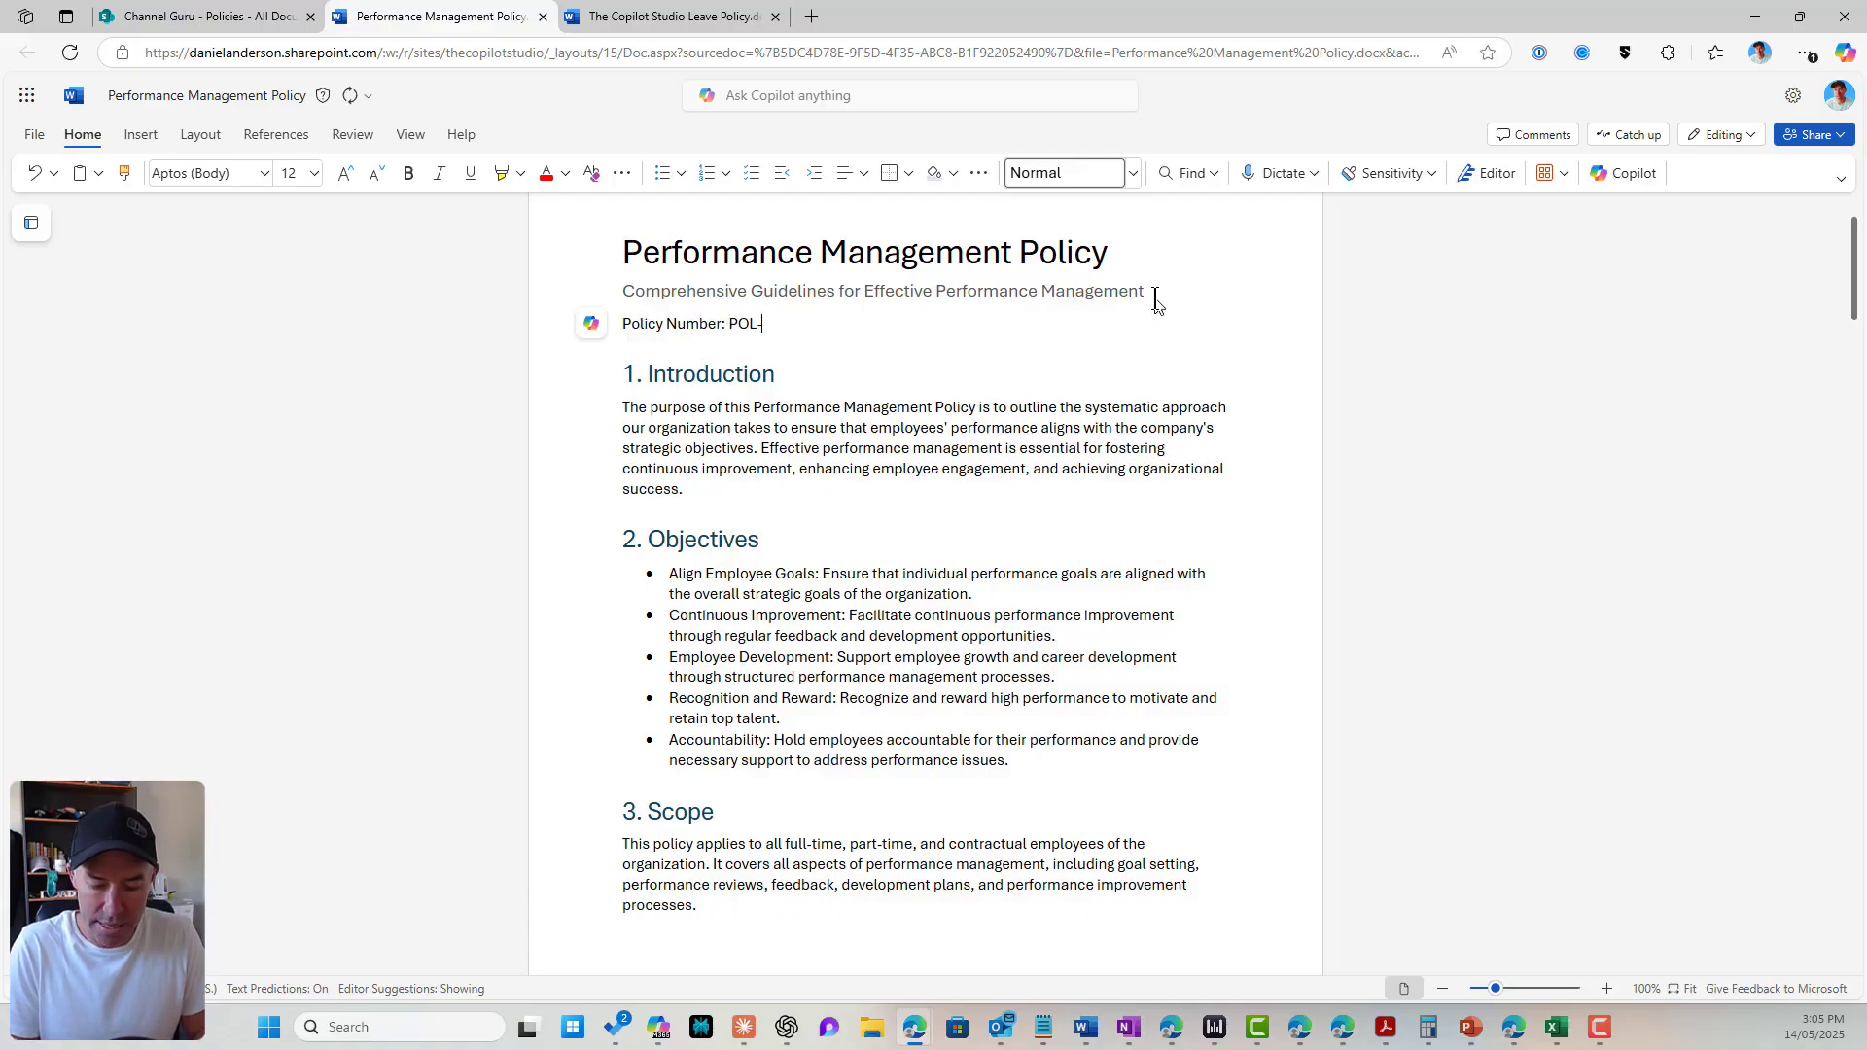
{"action": "type", "text": "-003"}
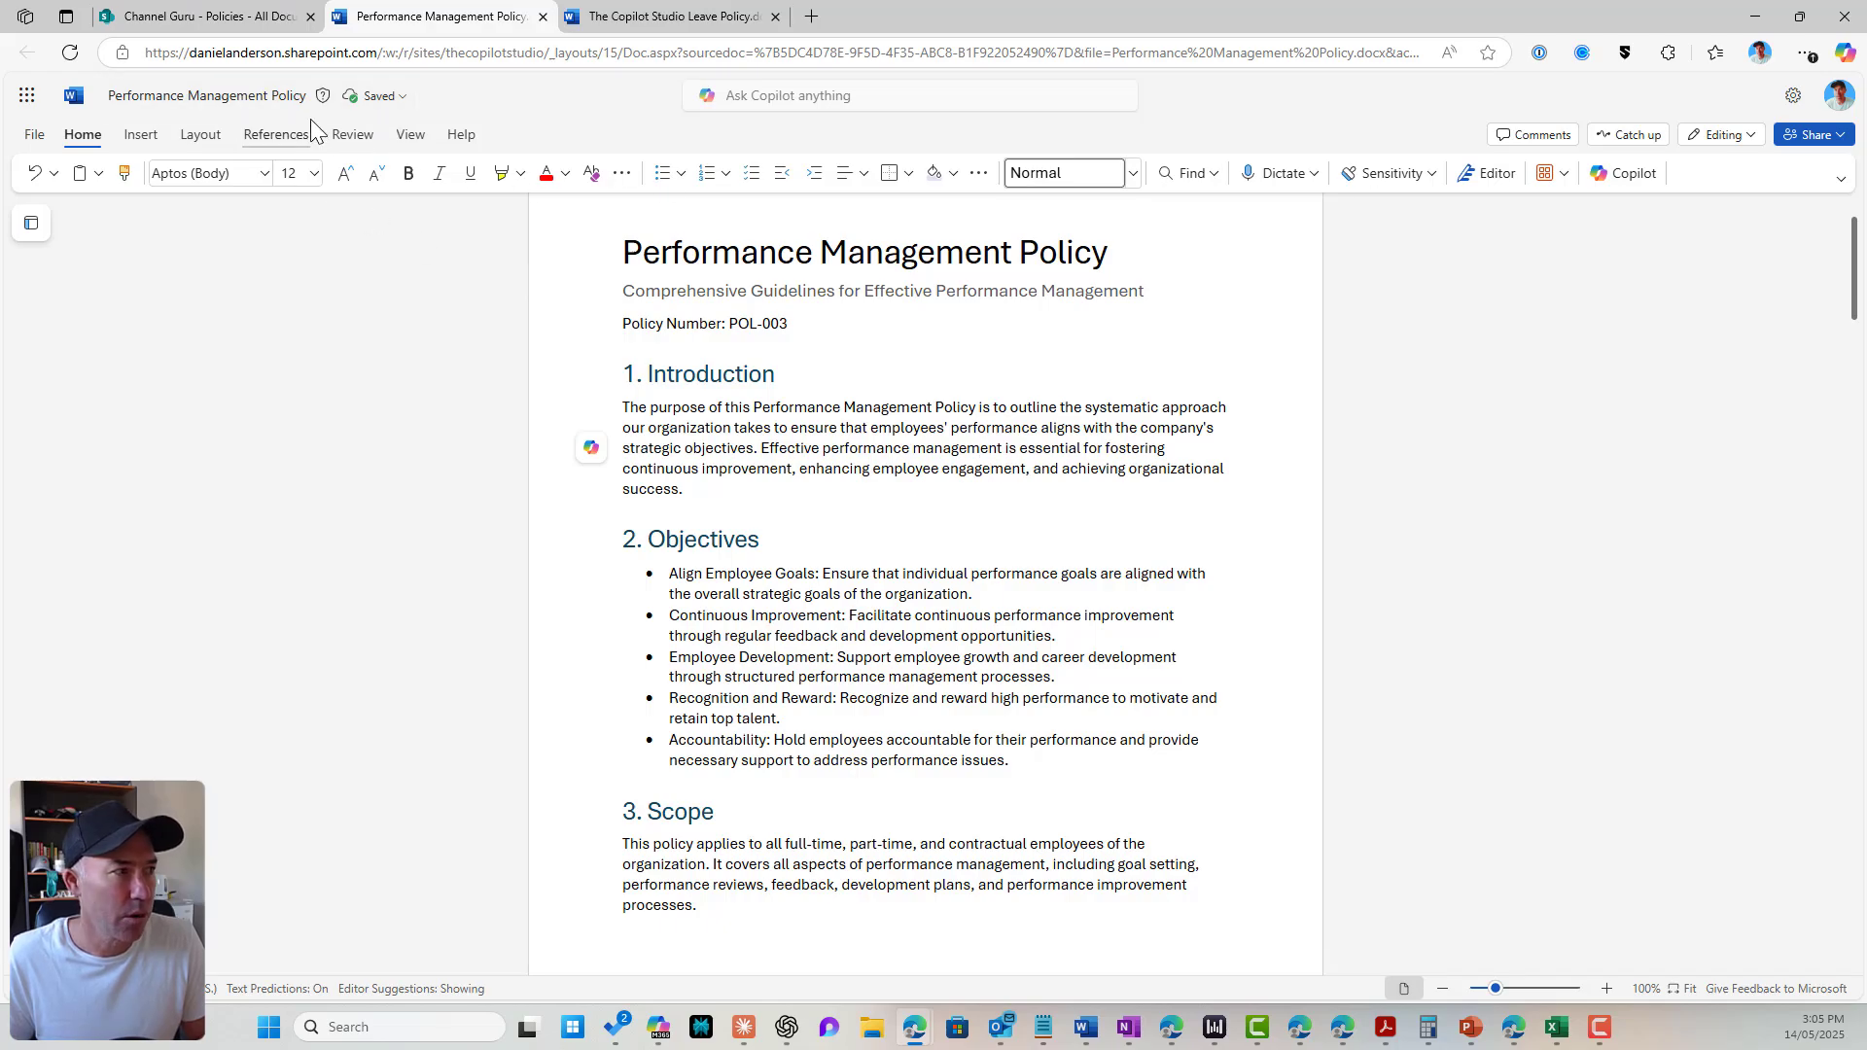
{"action": "left_click", "coordinate": [260, 97]}
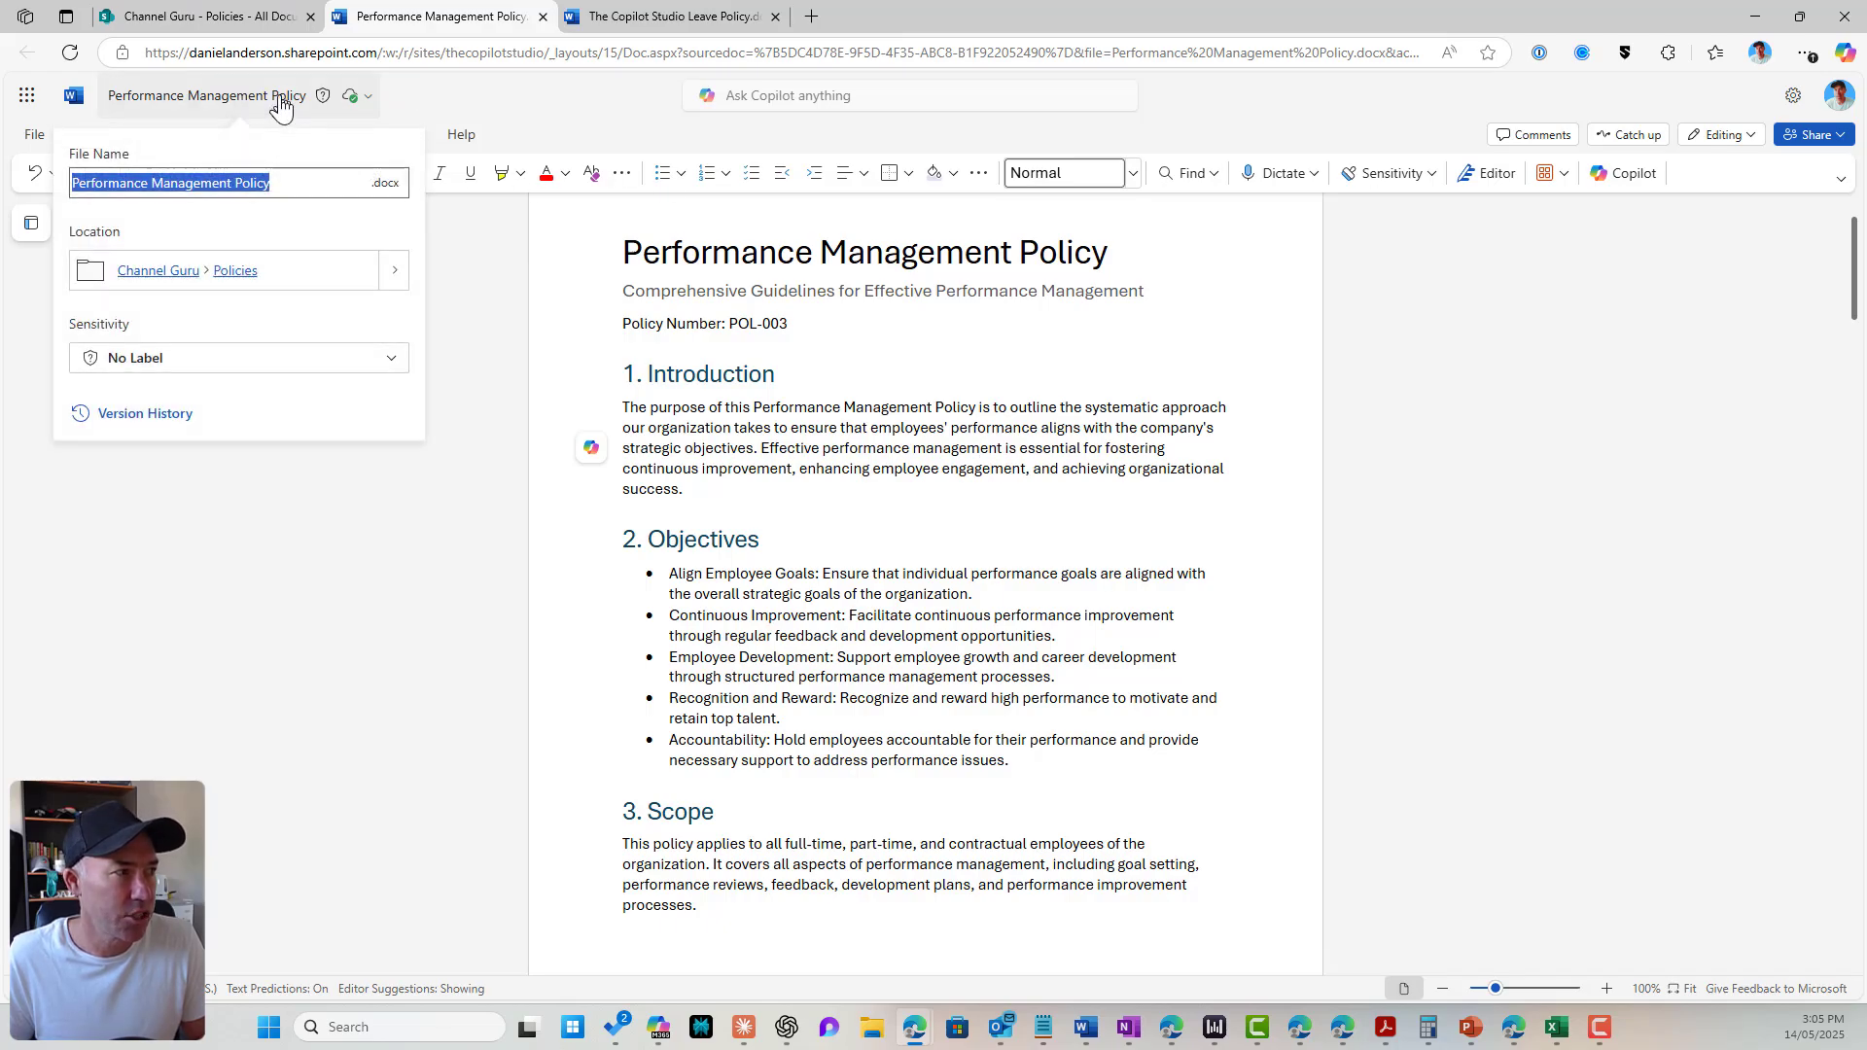
{"action": "left_click", "coordinate": [233, 277]}
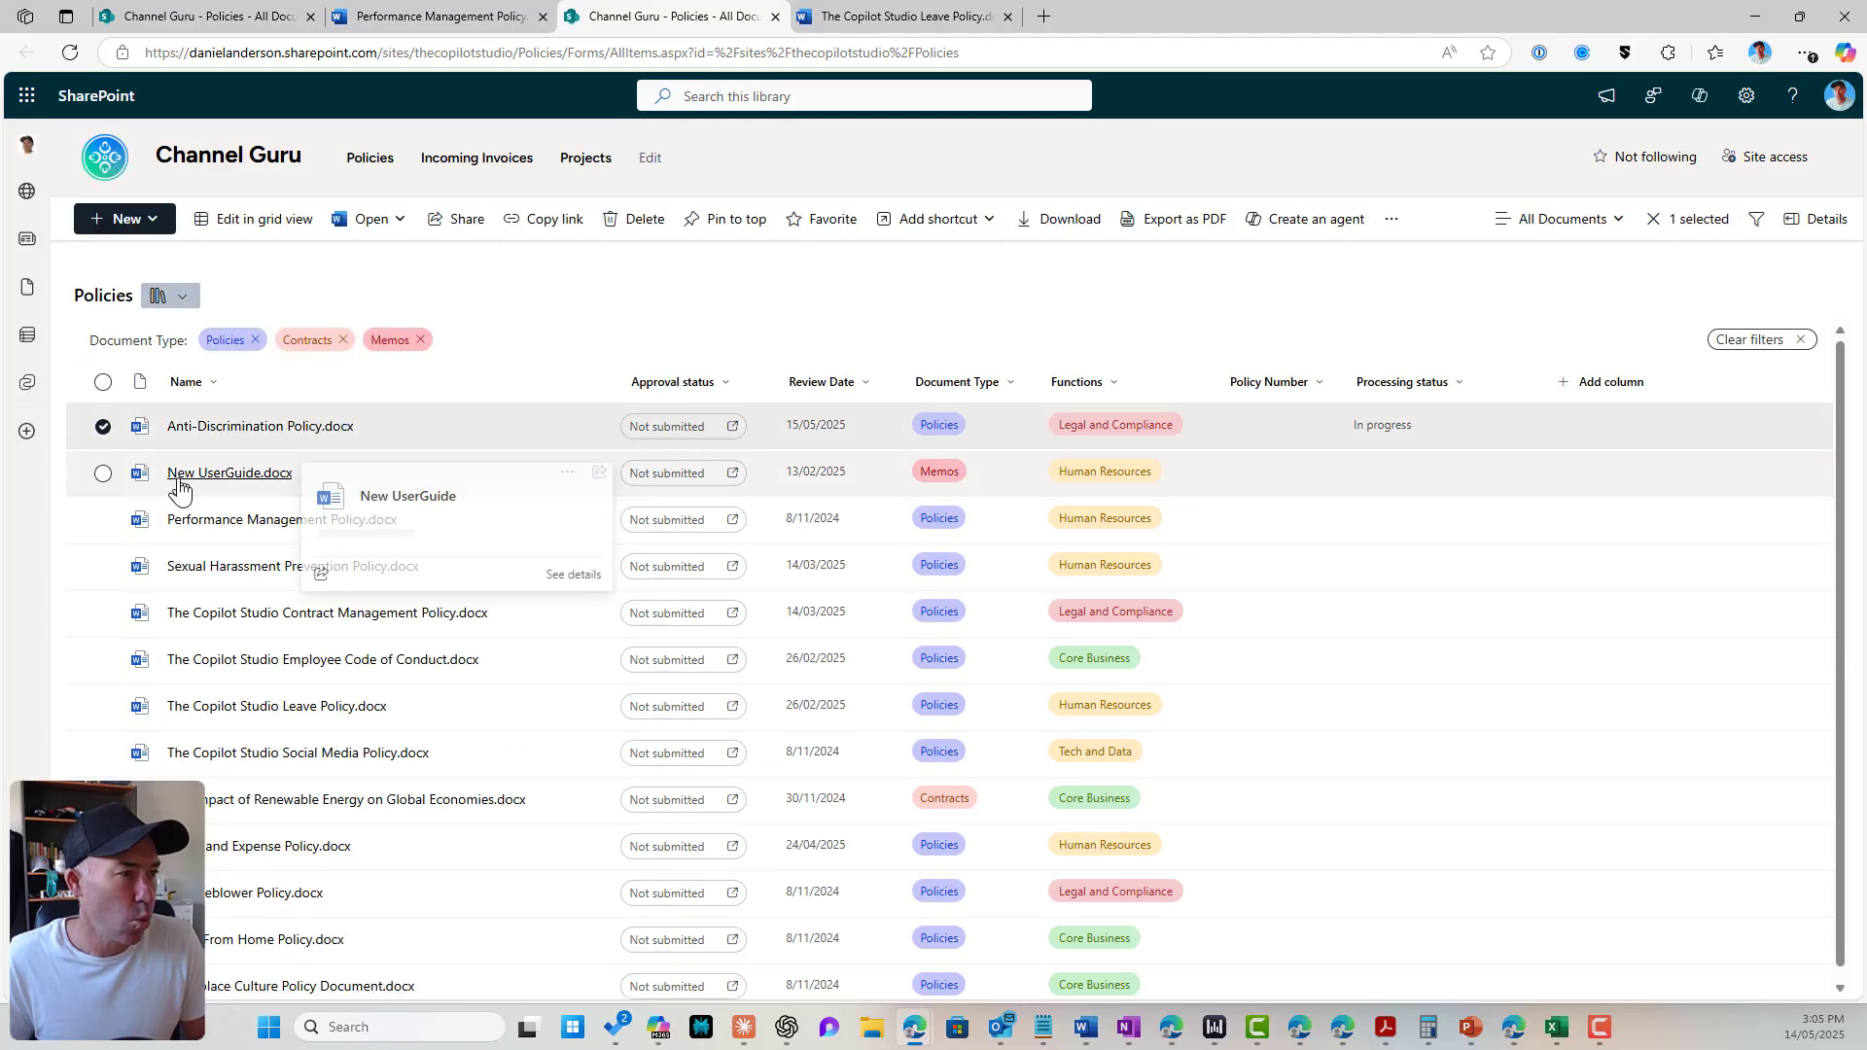
Step: Run Autofill on Performance Management Policy.docx and refresh to see it In progress
{"action": "left_click", "coordinate": [103, 428]}
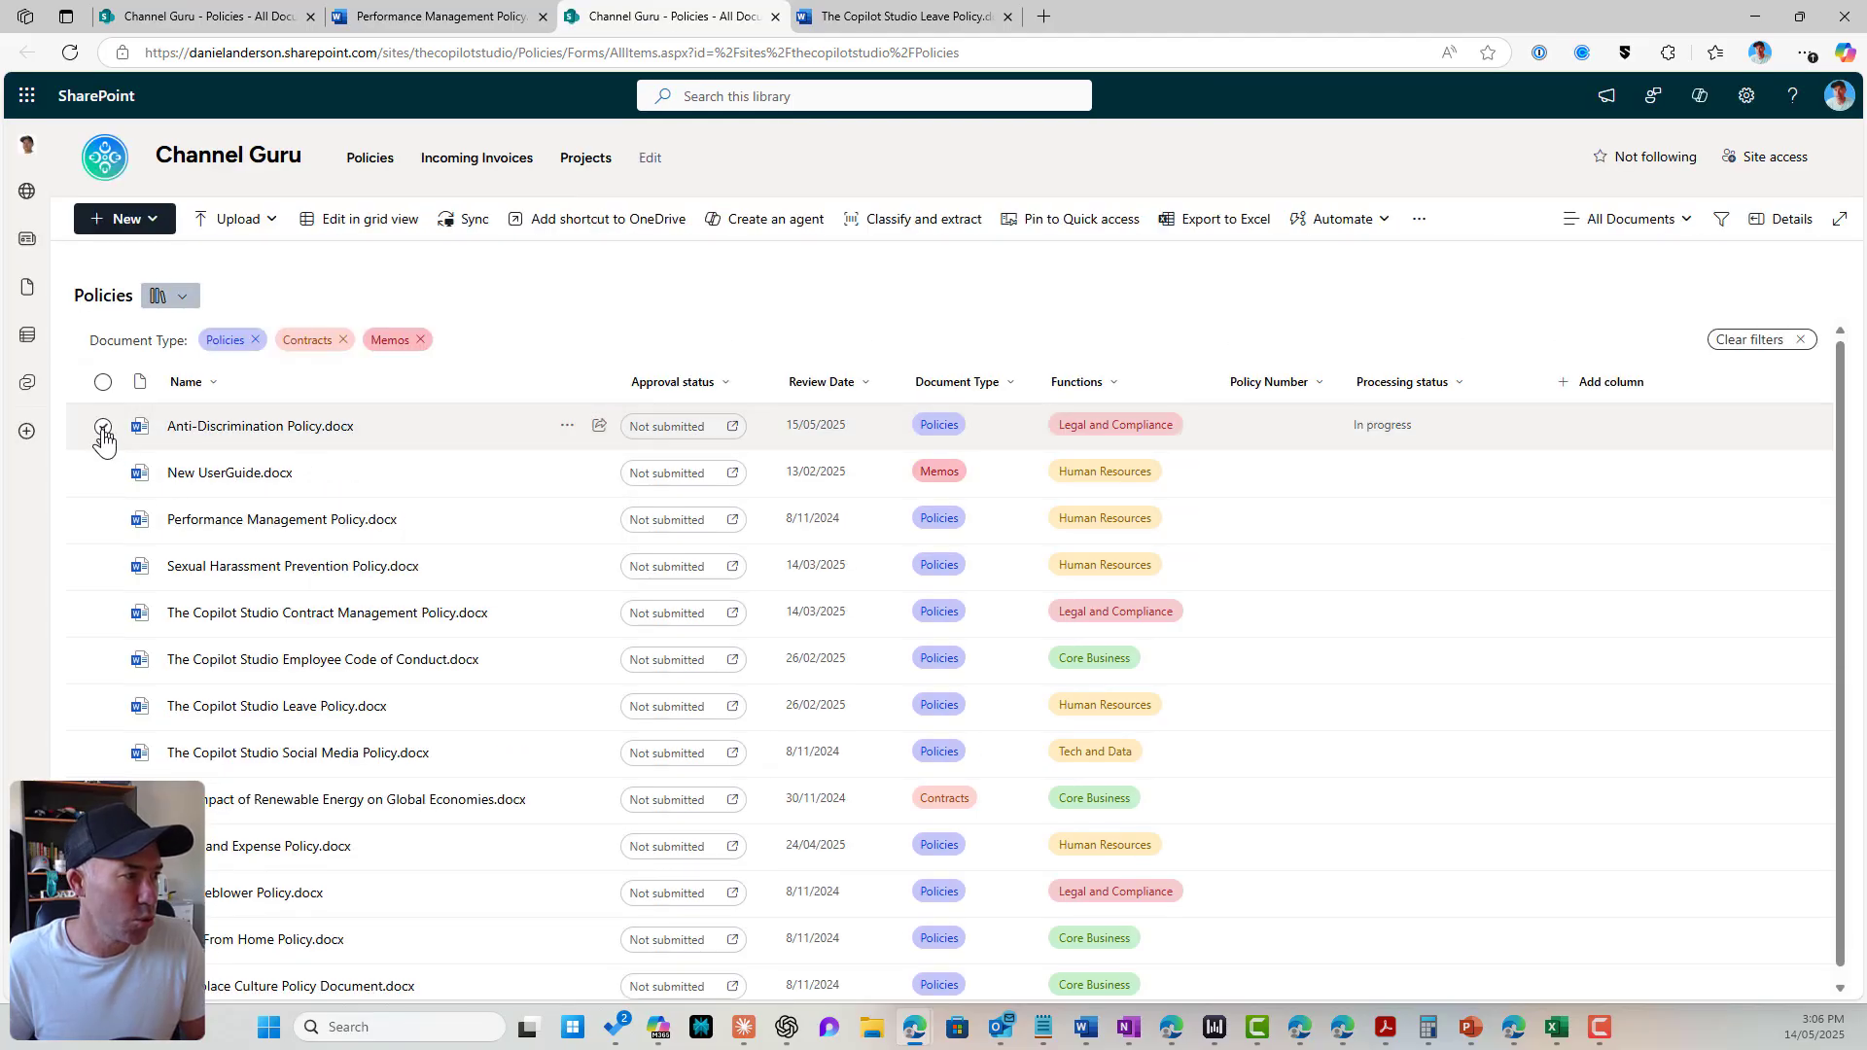
{"action": "left_click", "coordinate": [103, 521]}
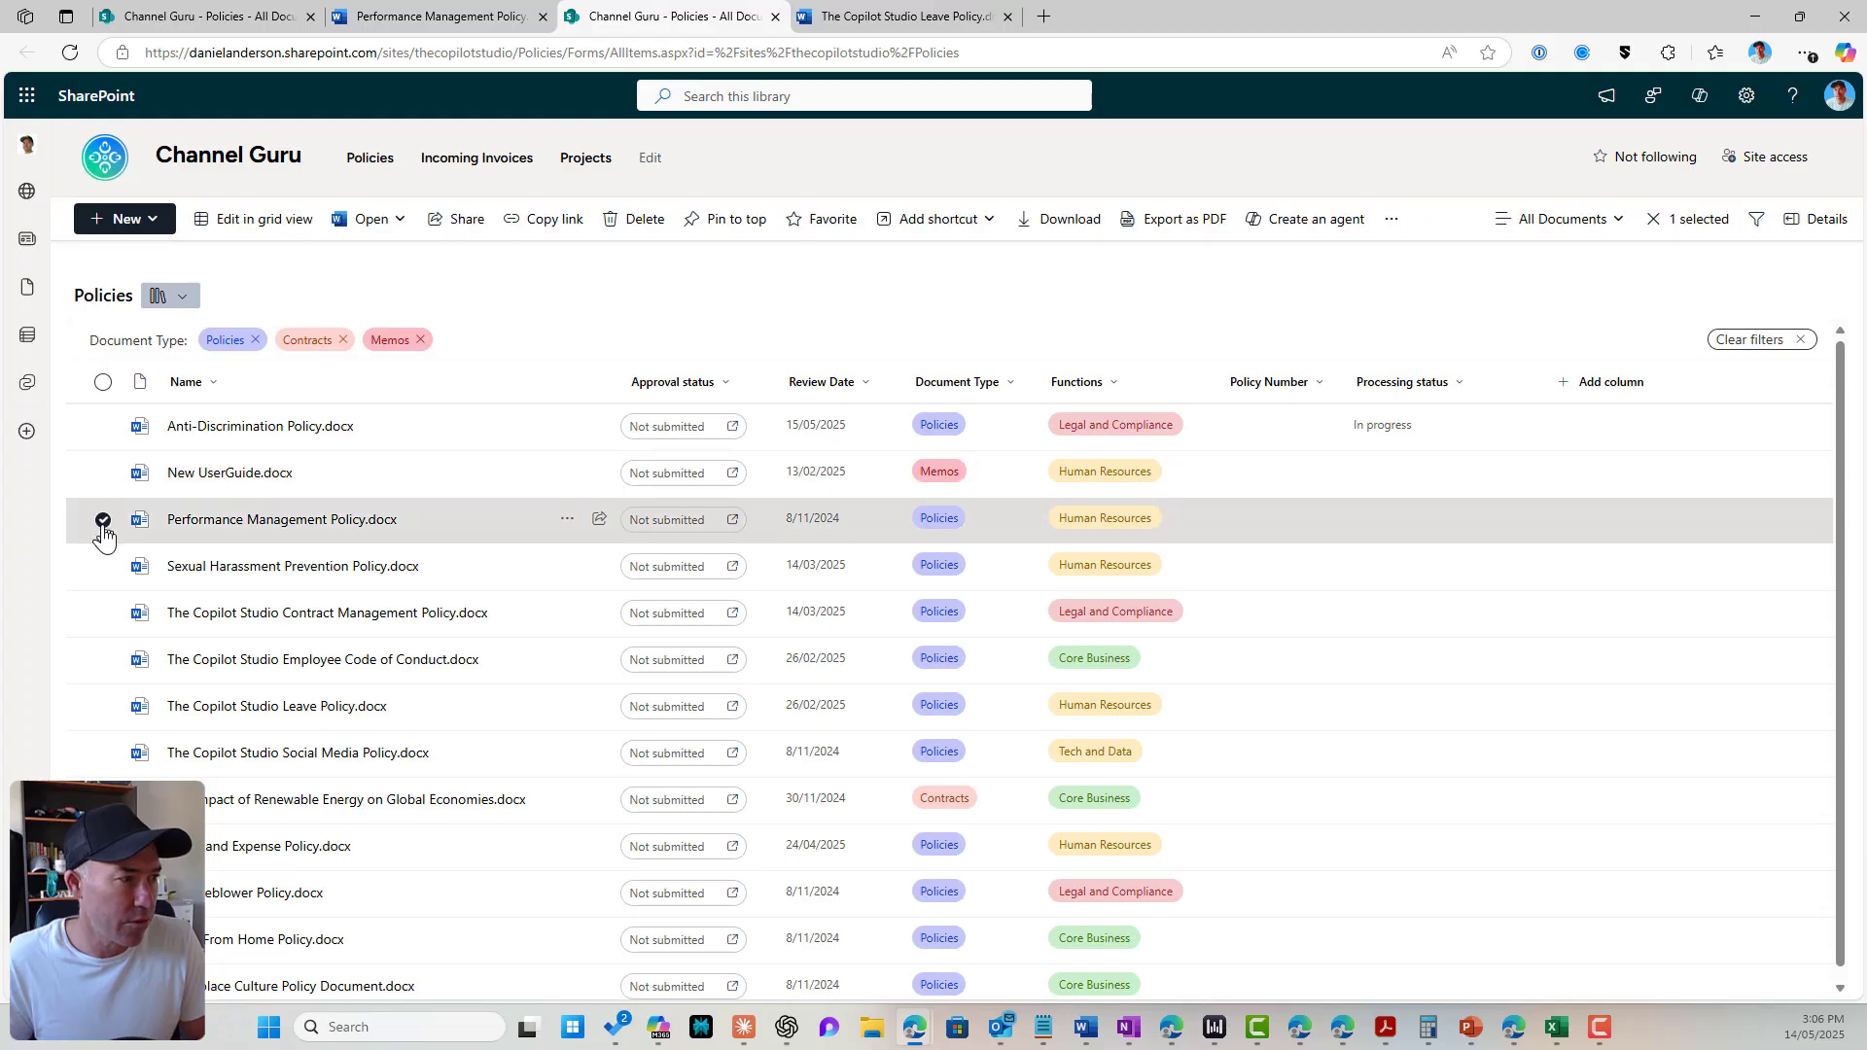
{"action": "left_click", "coordinate": [566, 523]}
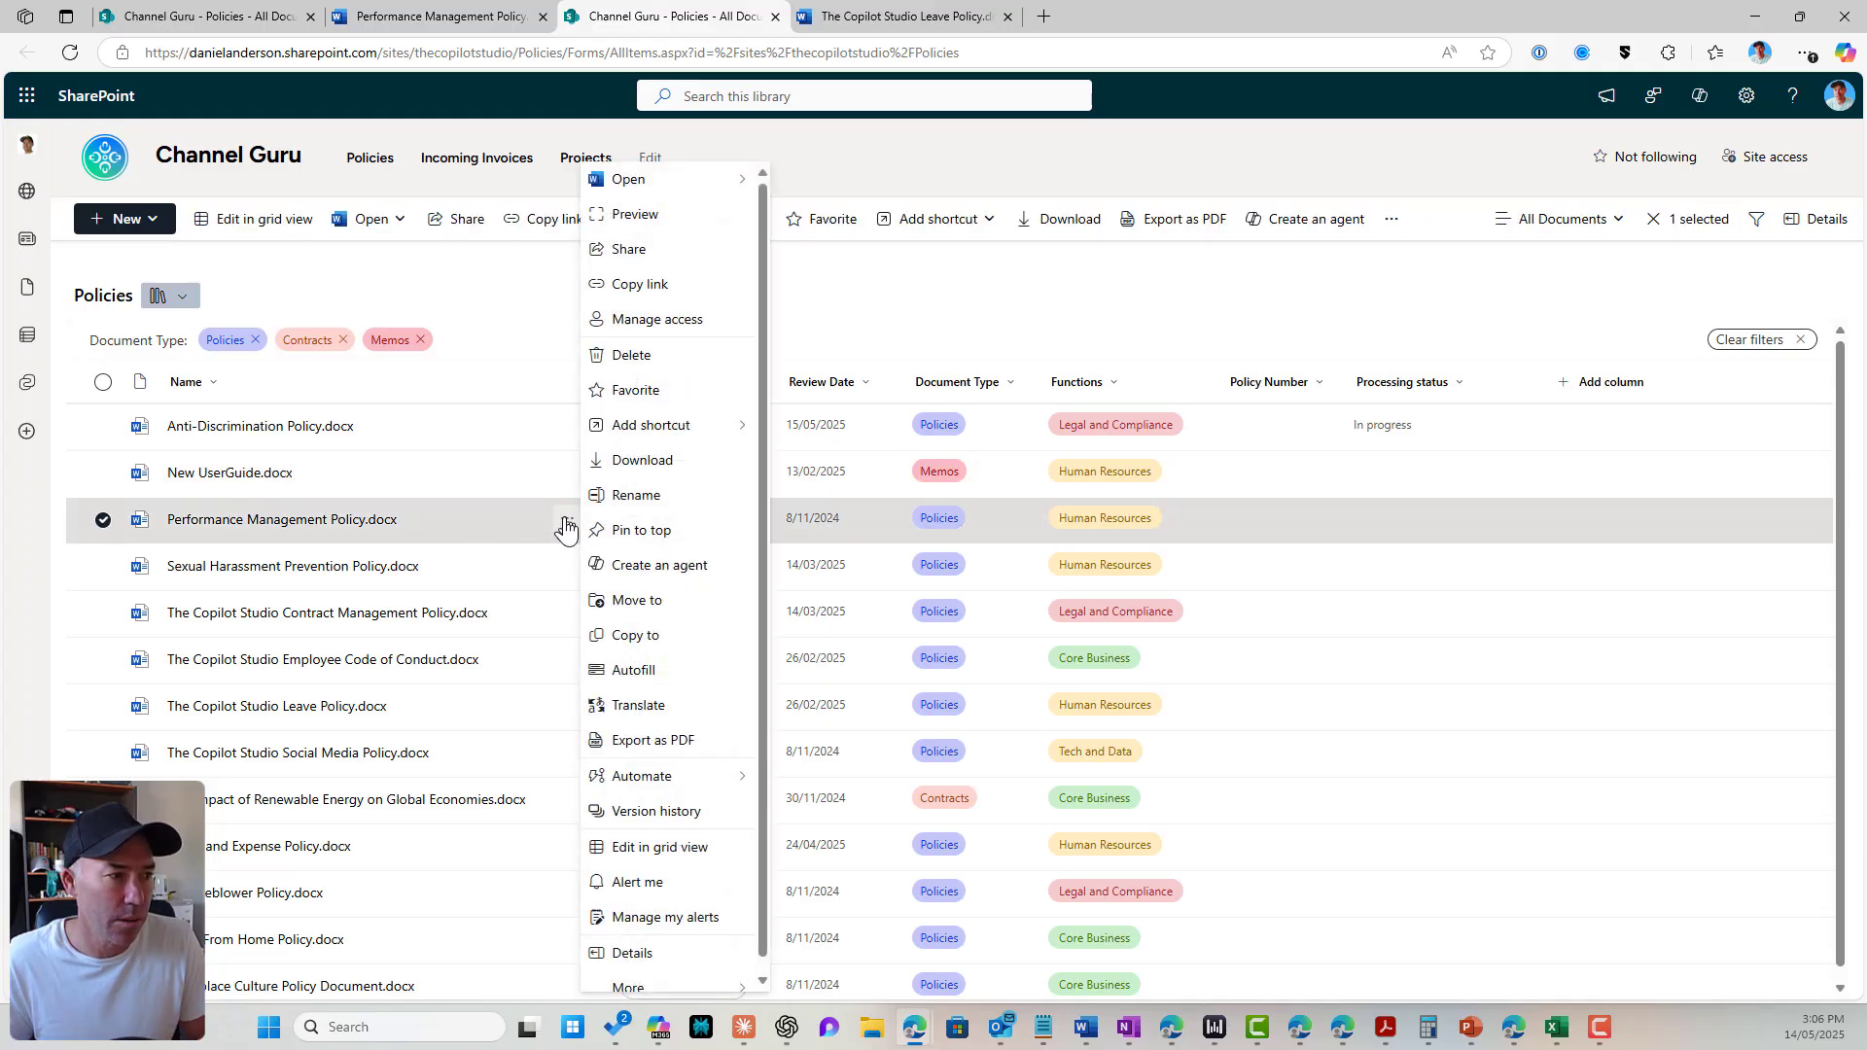
{"action": "left_click", "coordinate": [634, 671]}
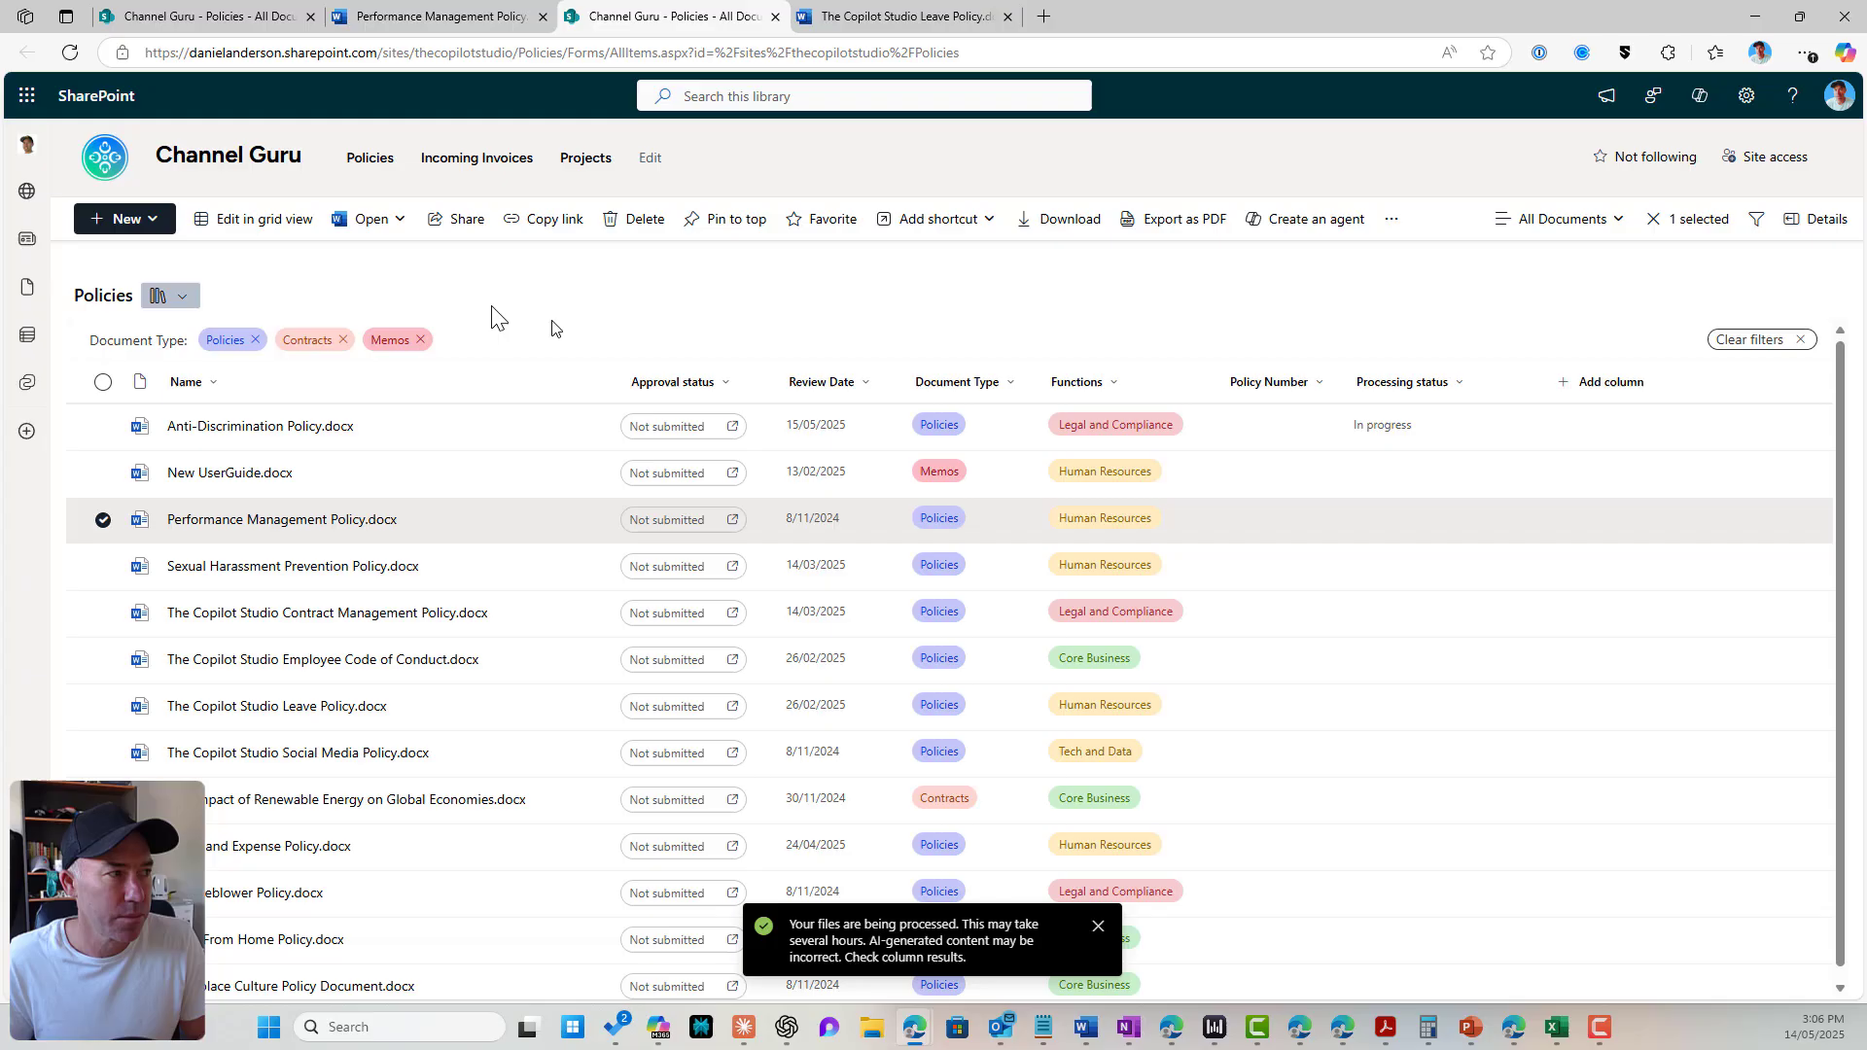
{"action": "left_click", "coordinate": [70, 52]}
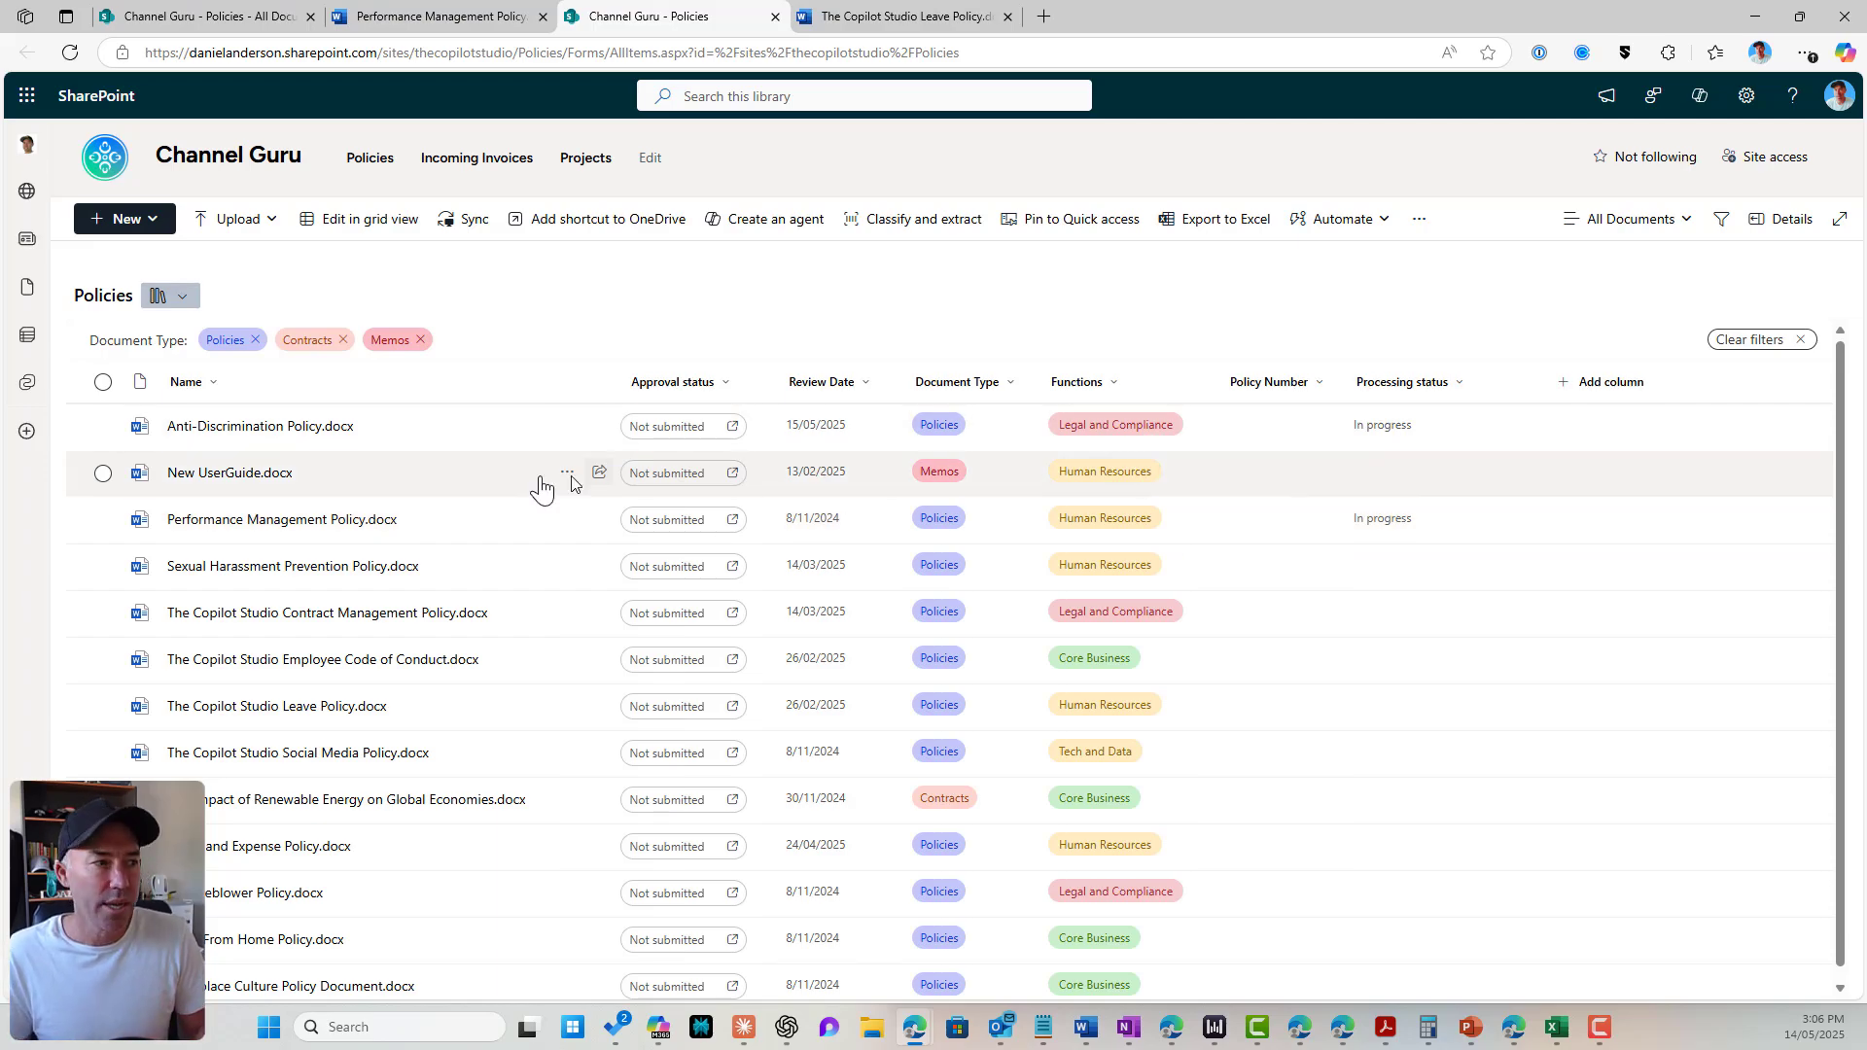
Step: Open the Anti-Discrimination Policy, check its closing 'Policy Number: POL-002' line, and close it
{"action": "left_click", "coordinate": [283, 428]}
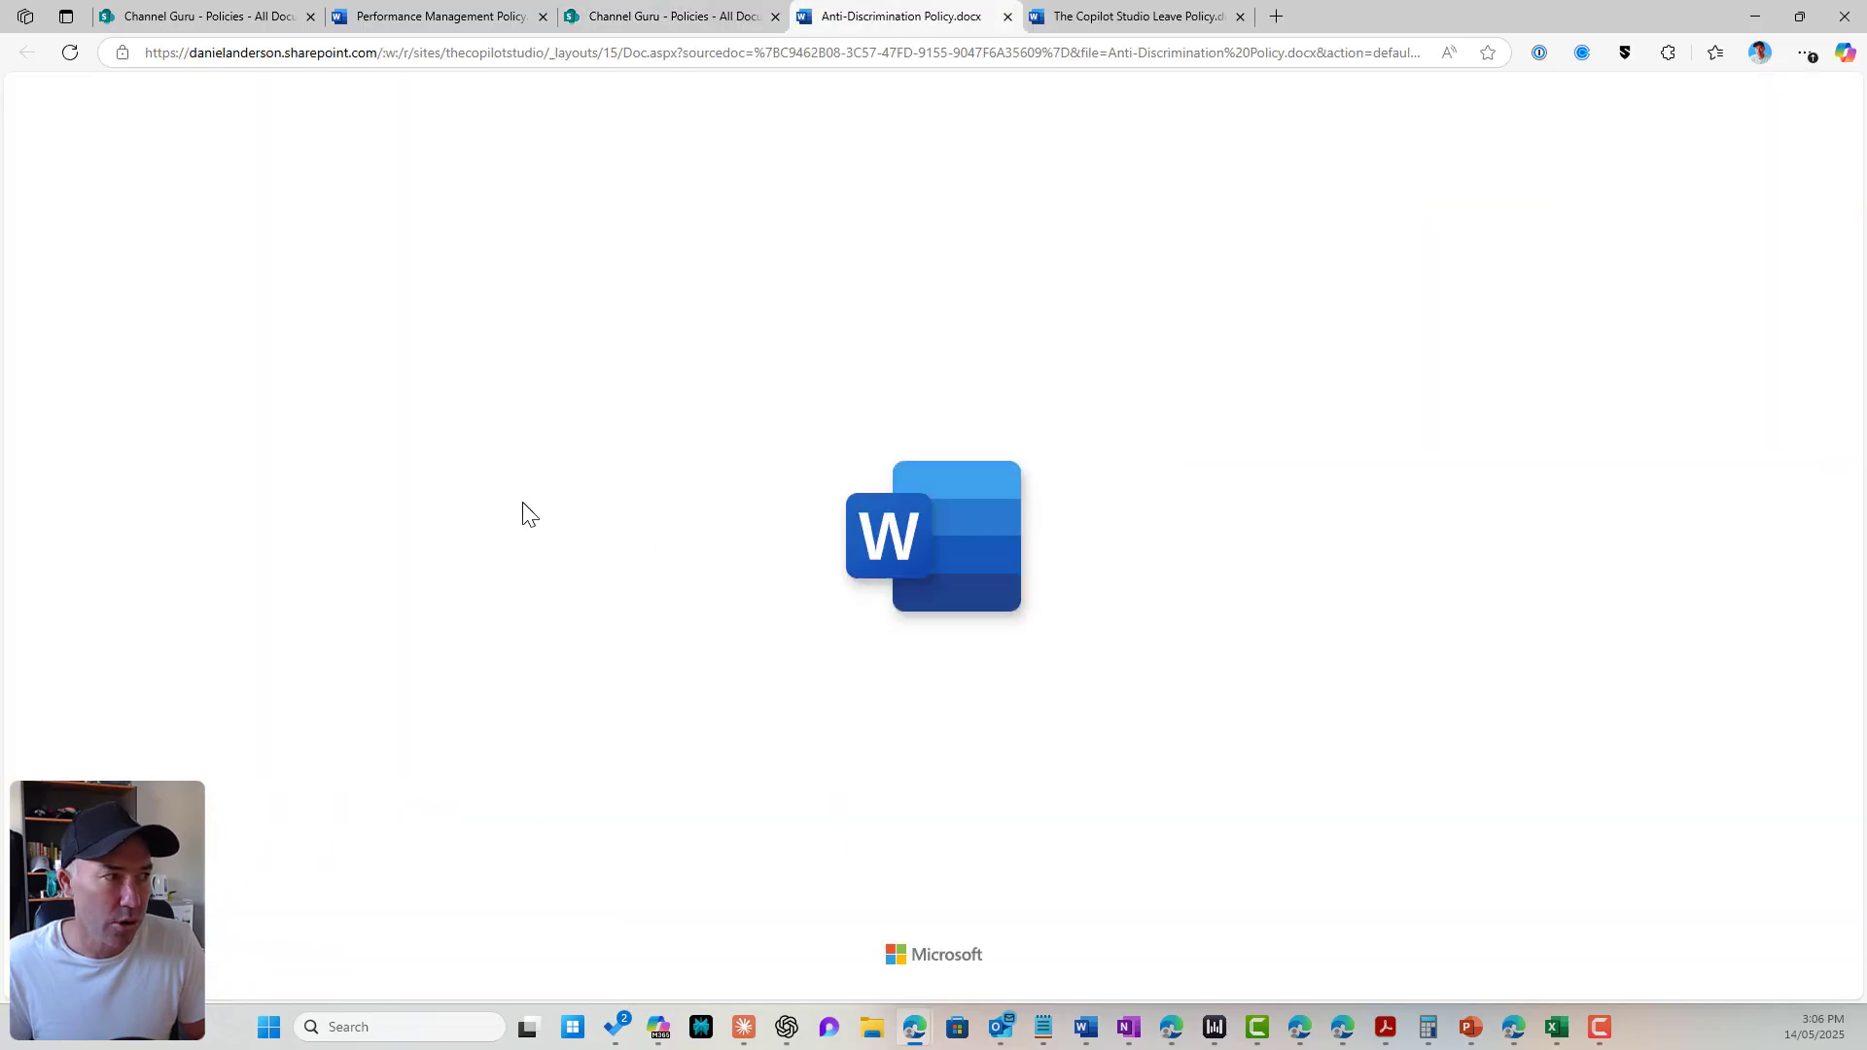
{"action": "scroll", "coordinate": [838, 418], "scroll_direction": "down", "scroll_amount": 5}
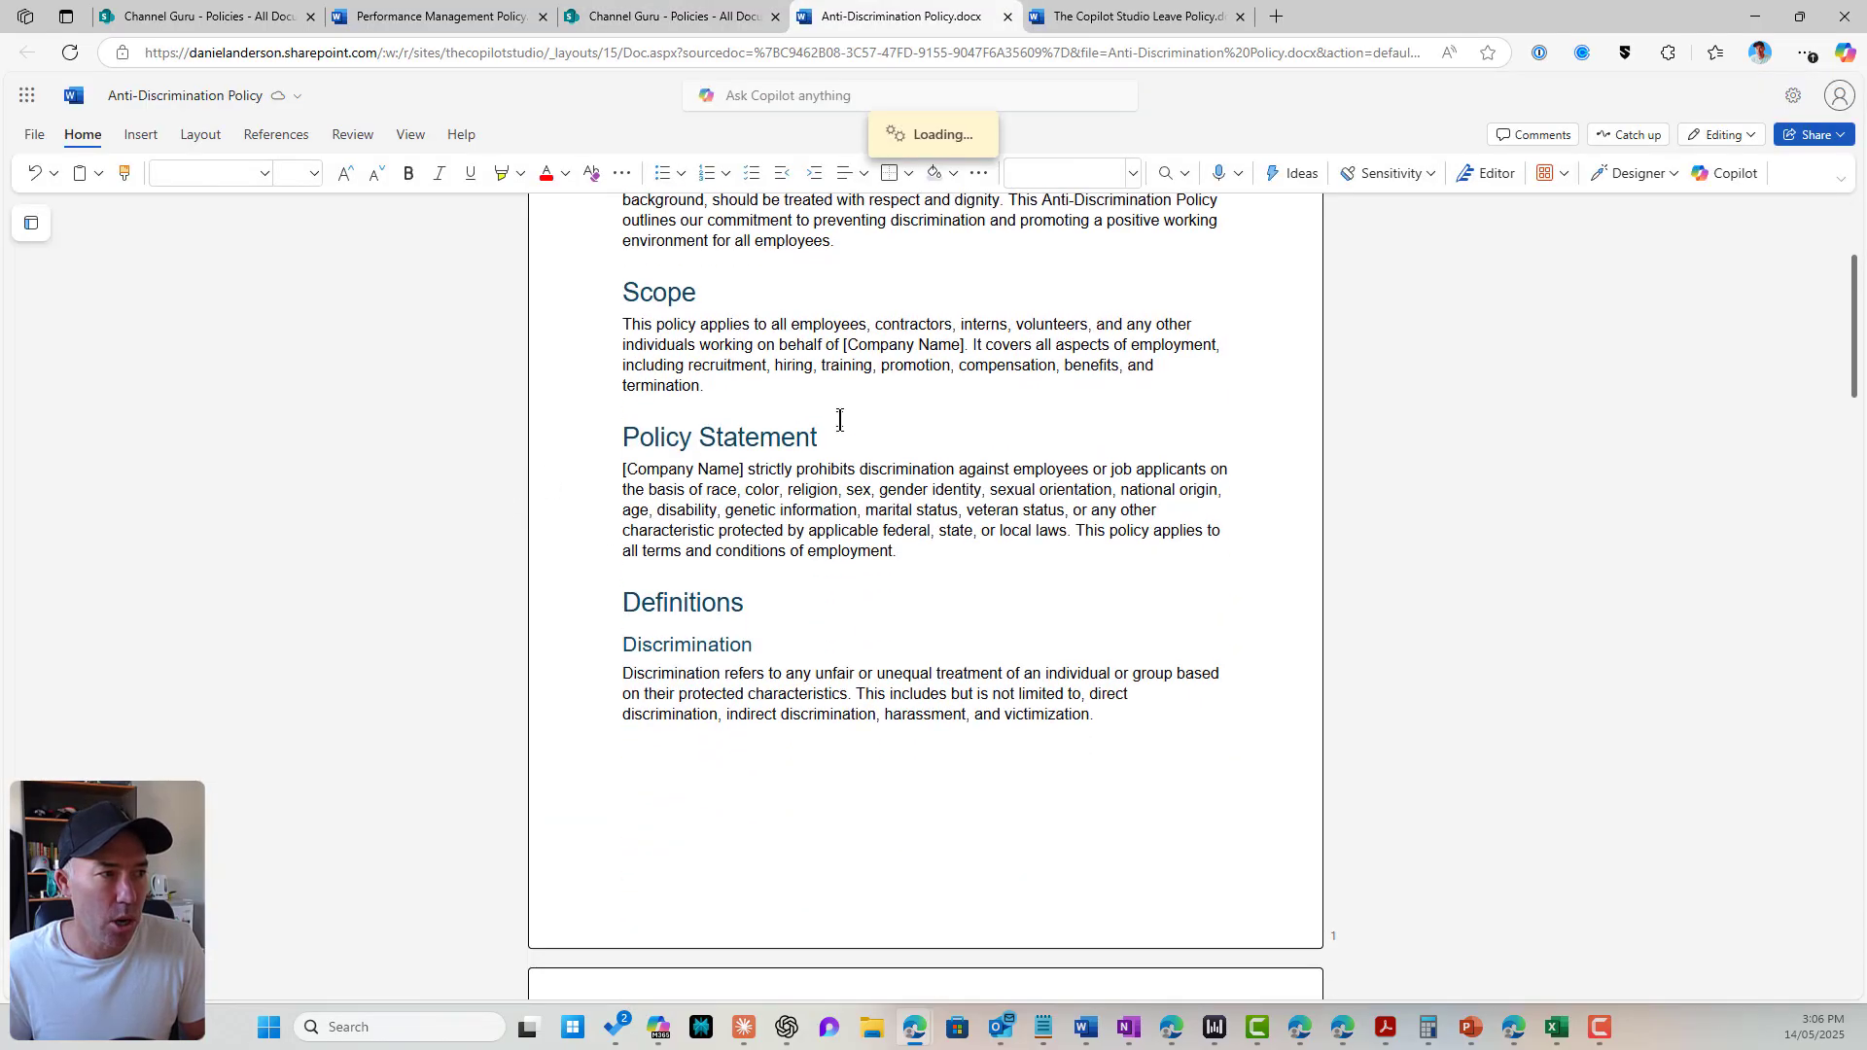
{"action": "scroll", "coordinate": [838, 418], "scroll_direction": "down", "scroll_amount": 10}
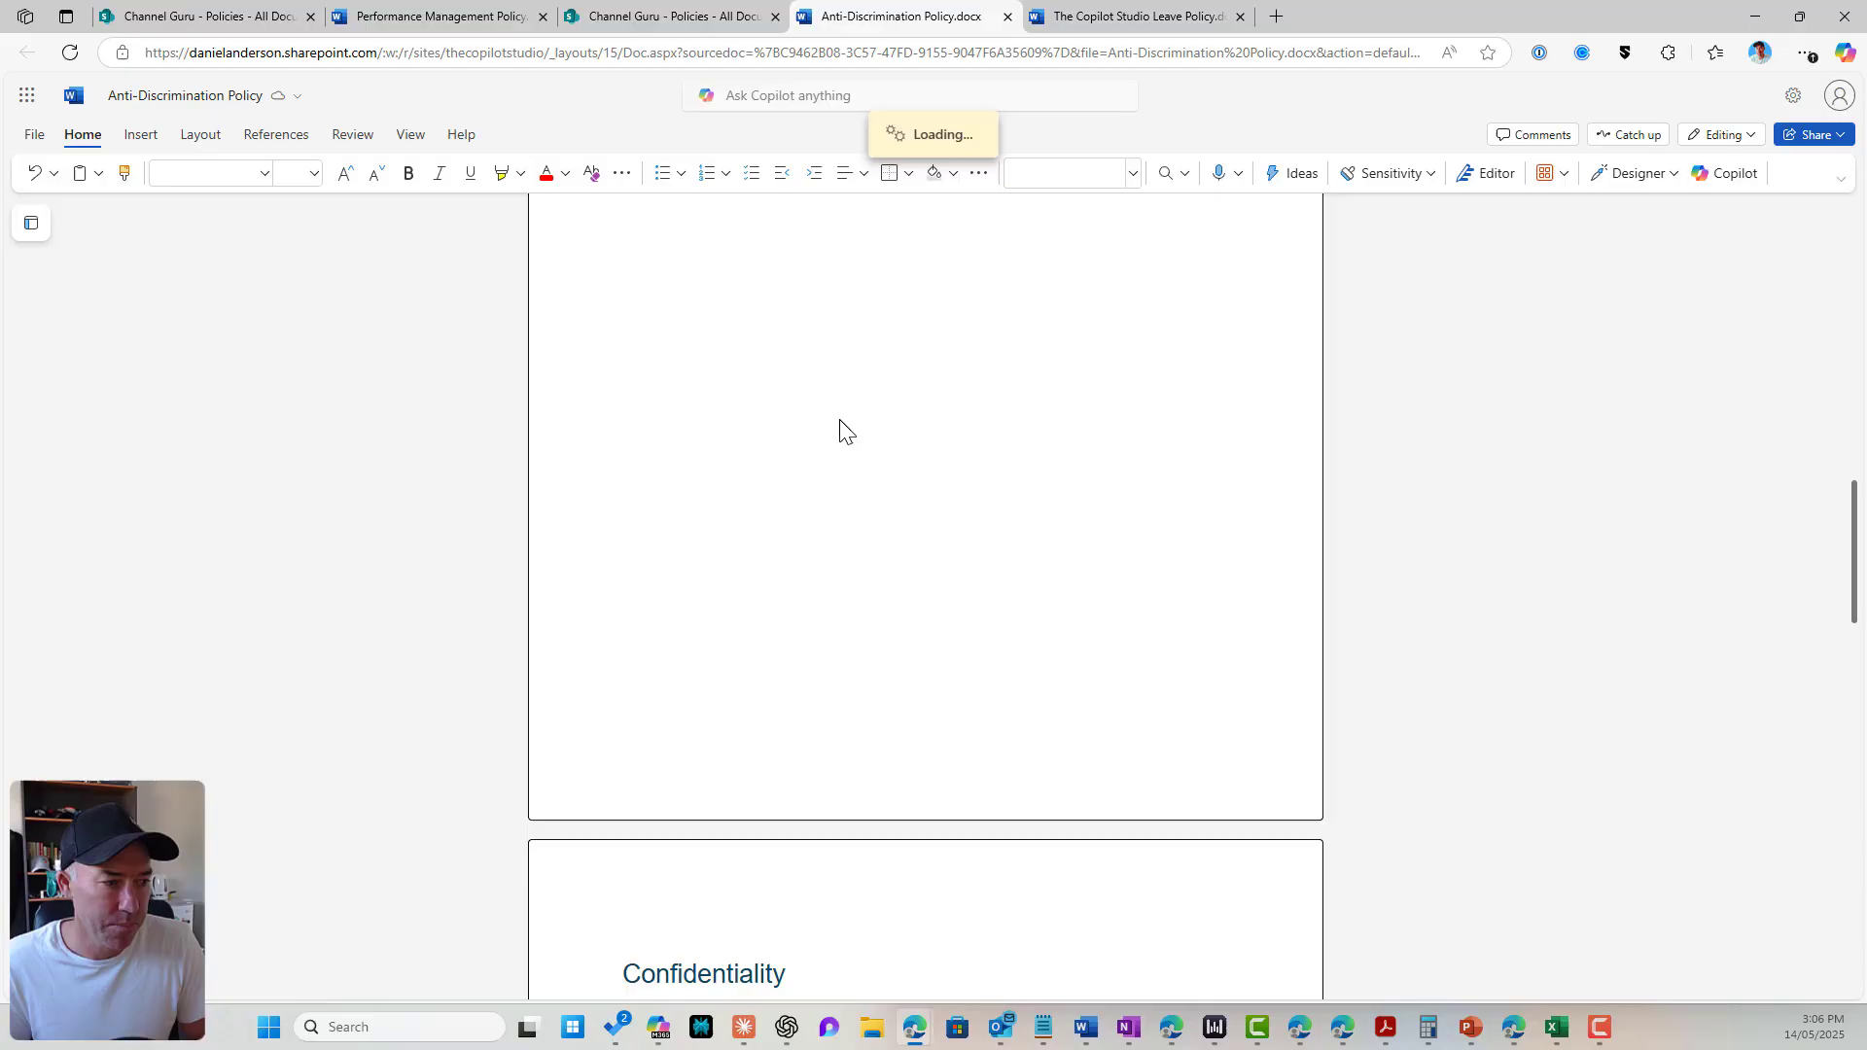
{"action": "scroll", "coordinate": [842, 428], "scroll_direction": "down", "scroll_amount": 10}
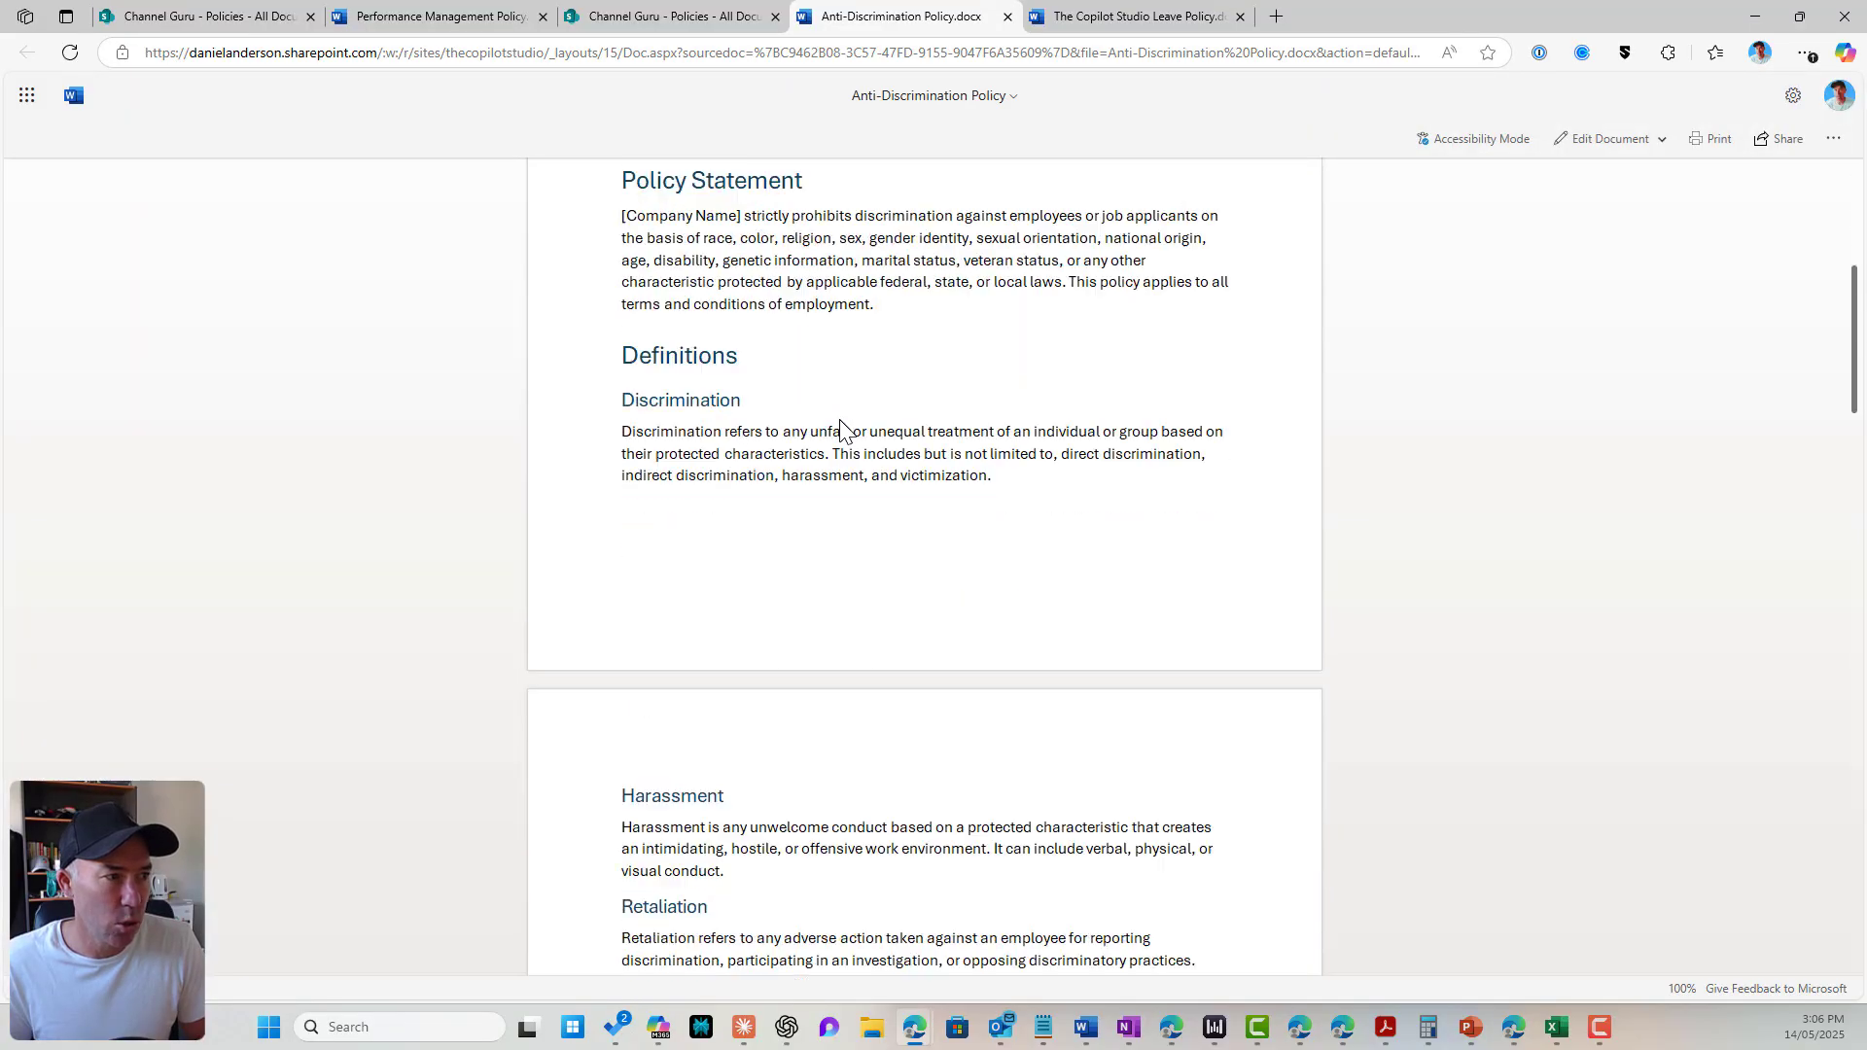
{"action": "scroll", "coordinate": [842, 430], "scroll_direction": "down", "scroll_amount": 15}
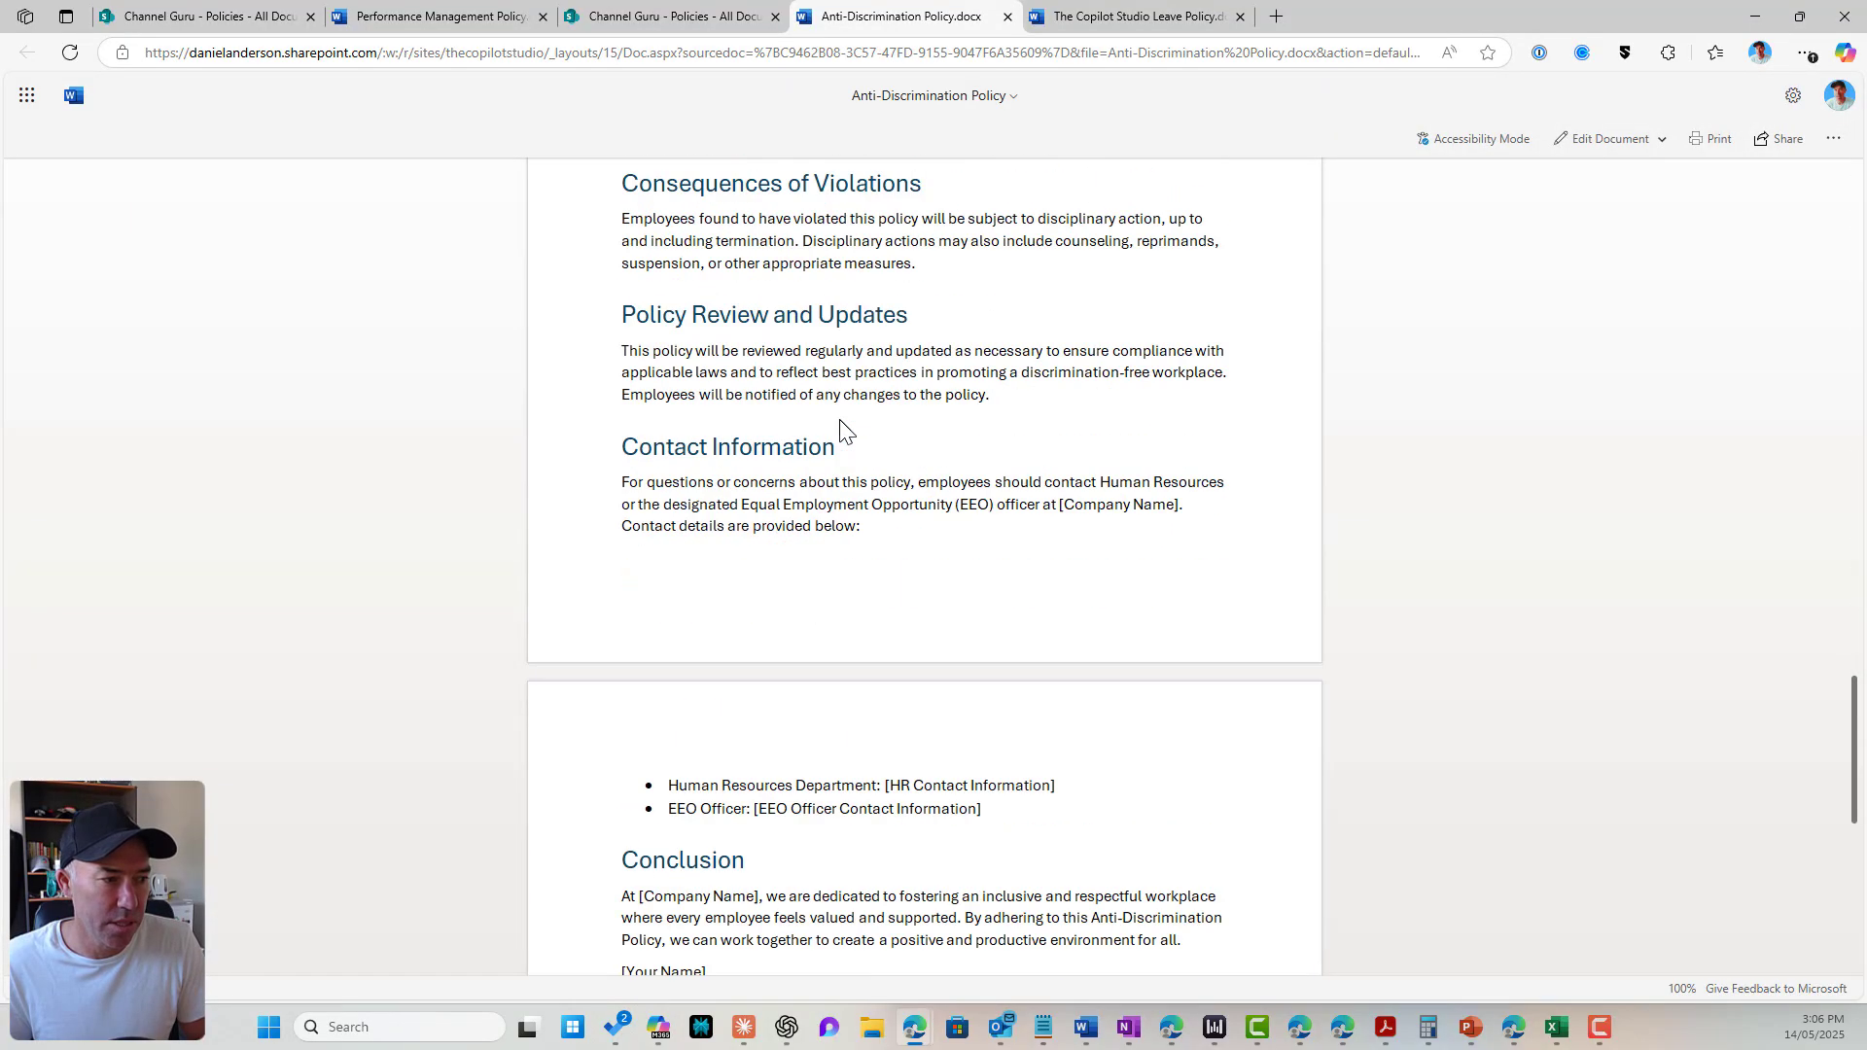
{"action": "scroll", "coordinate": [839, 428], "scroll_direction": "down", "scroll_amount": 1}
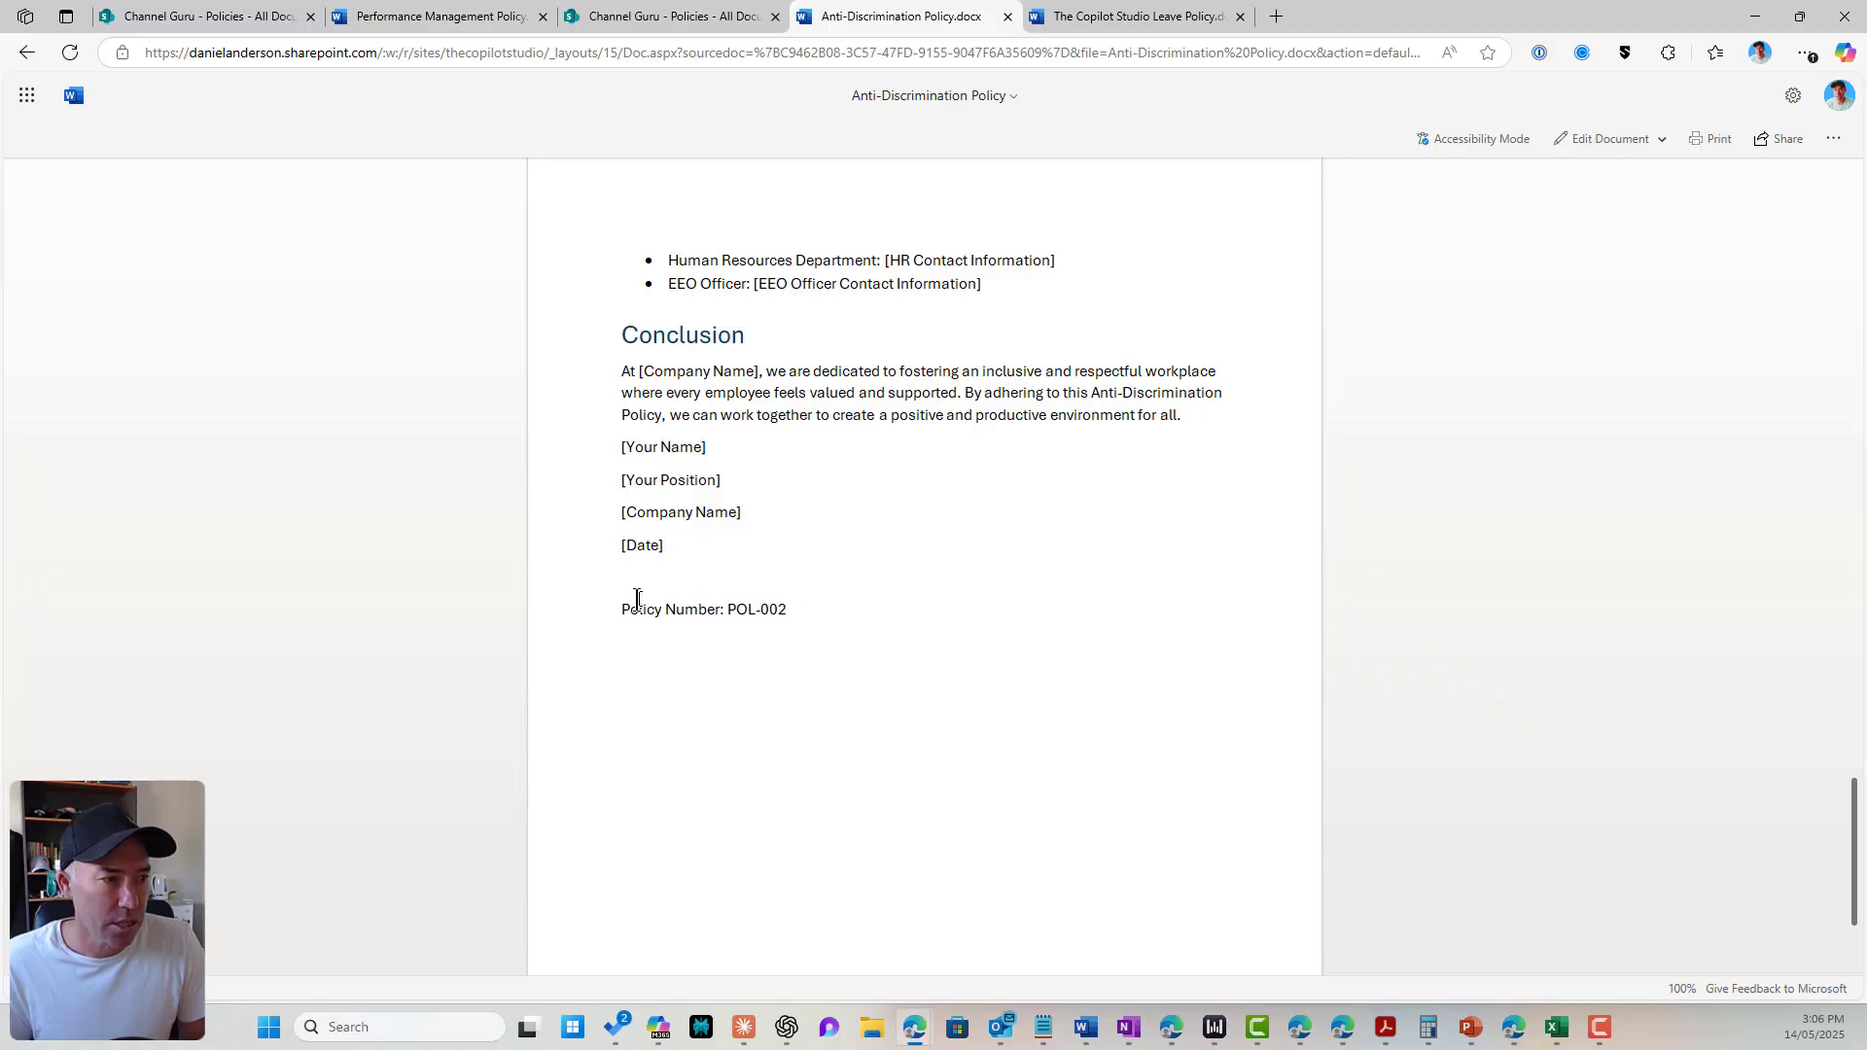
{"action": "left_click_drag", "start_coordinate": [624, 611], "coordinate": [813, 609]}
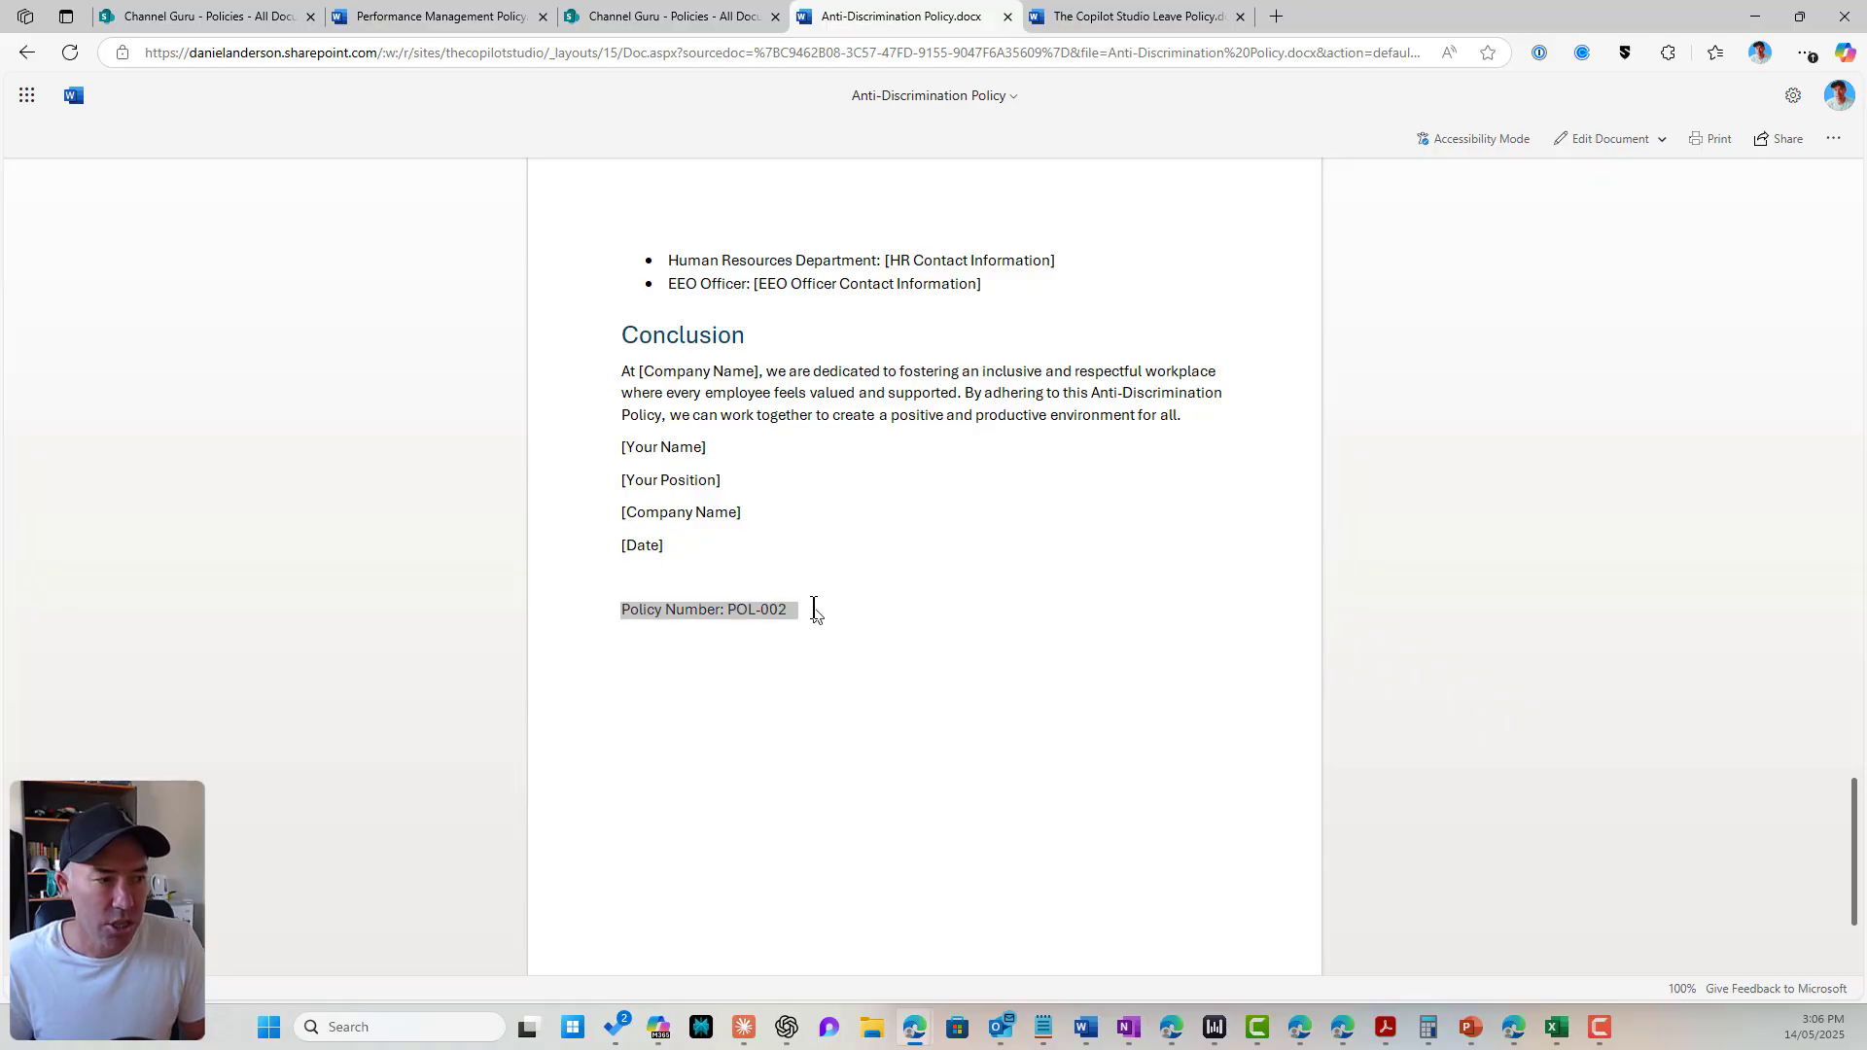
{"action": "left_click", "coordinate": [906, 645]}
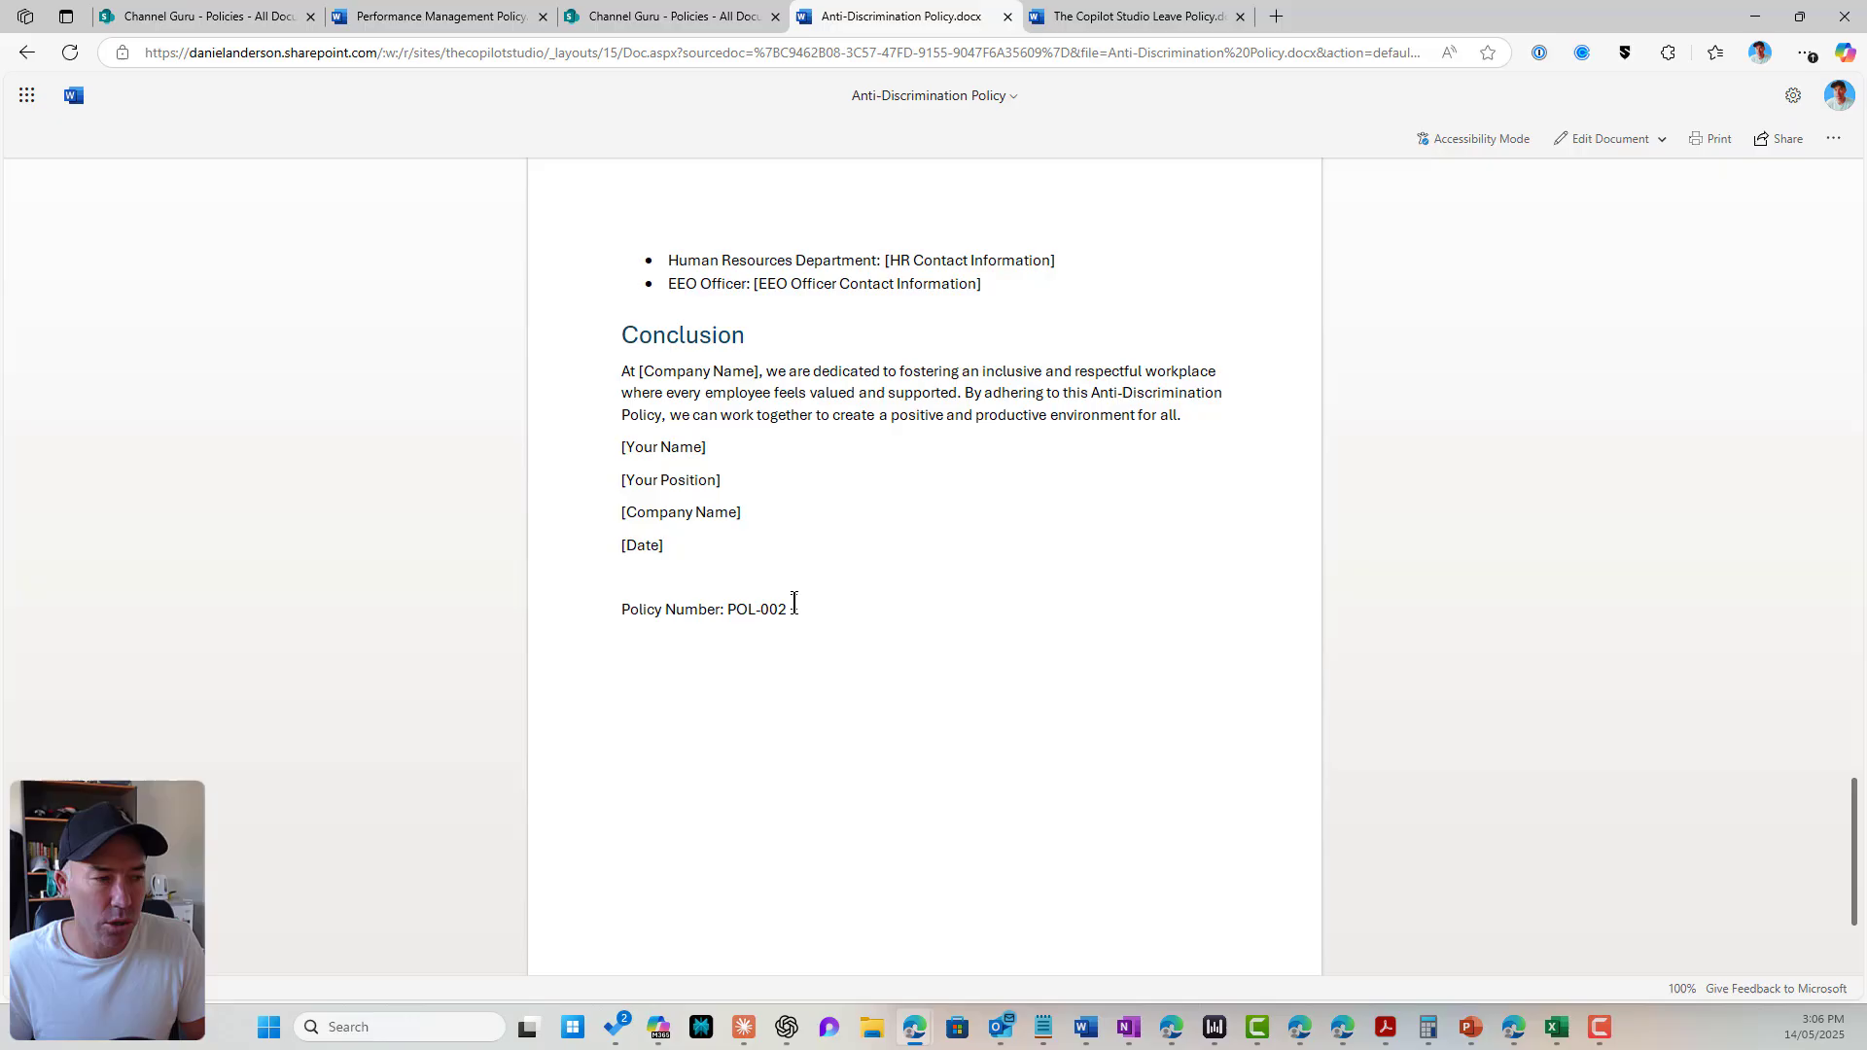
{"action": "left_click_drag", "start_coordinate": [794, 603], "coordinate": [622, 607]}
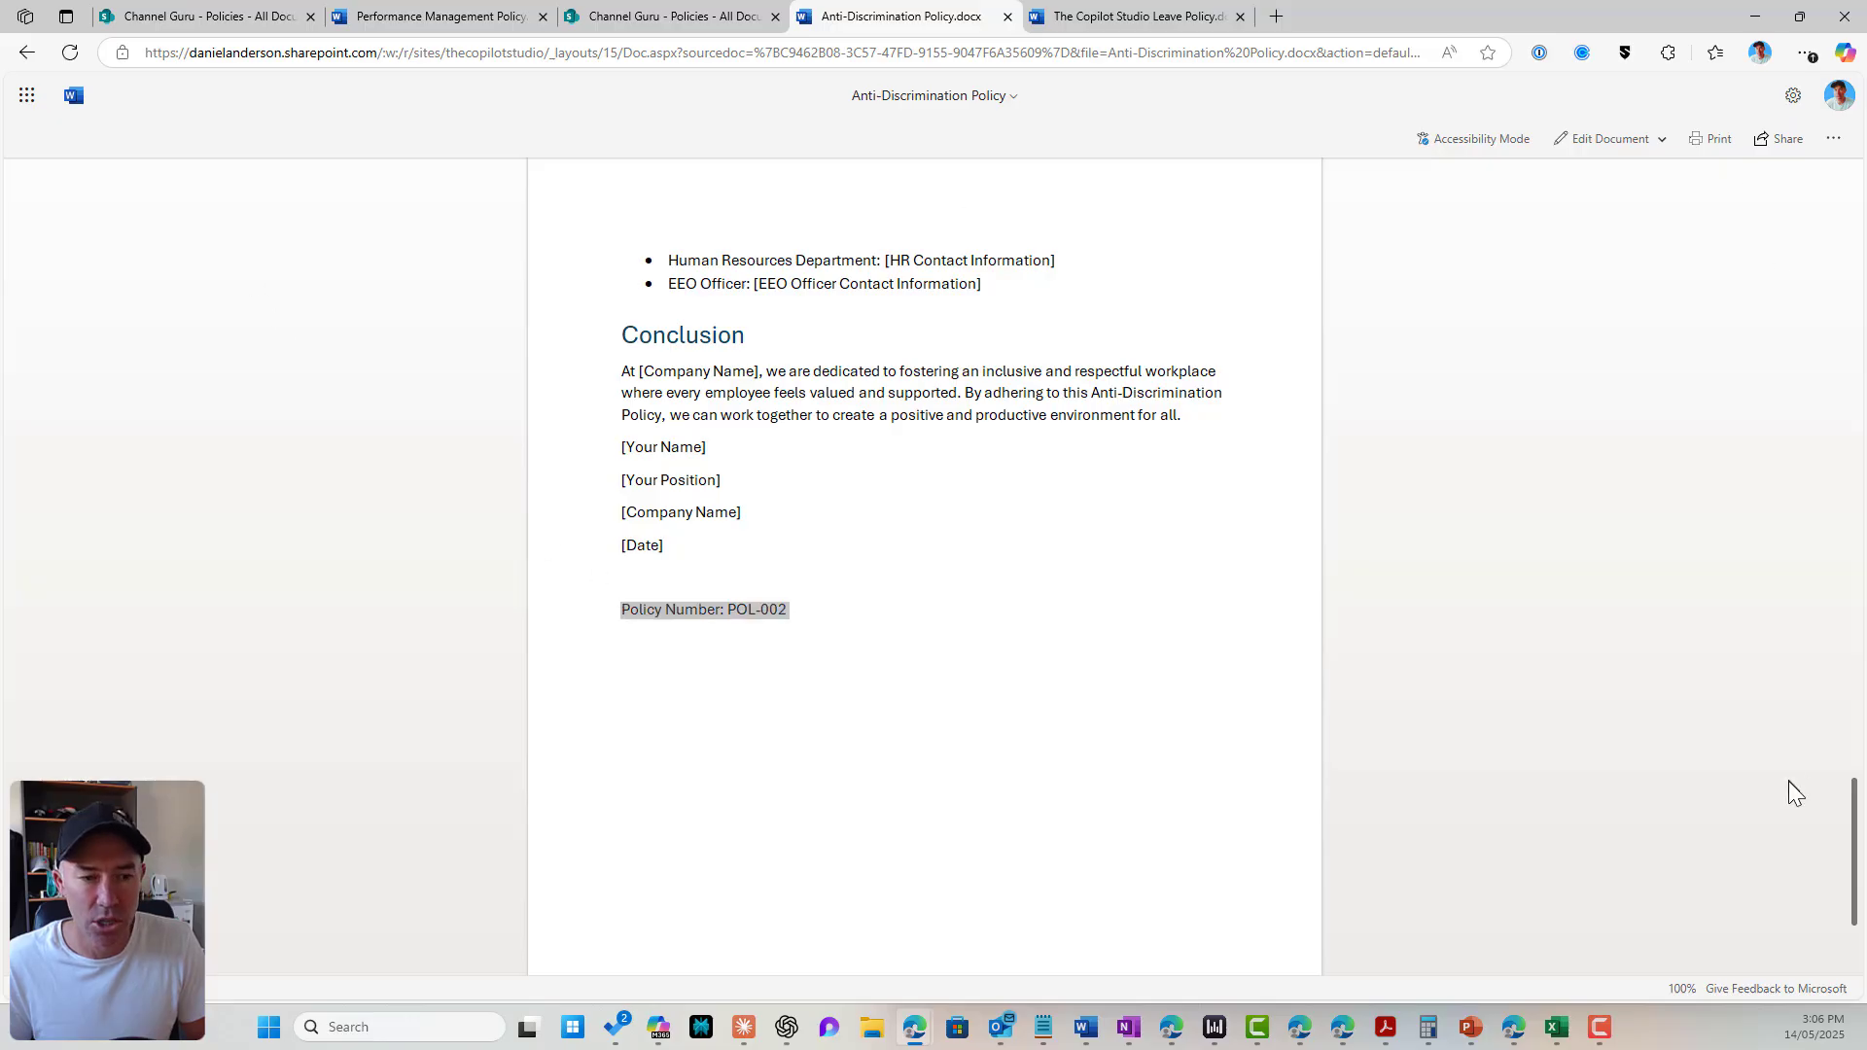
{"action": "left_click_drag", "start_coordinate": [1855, 816], "coordinate": [1855, 204]}
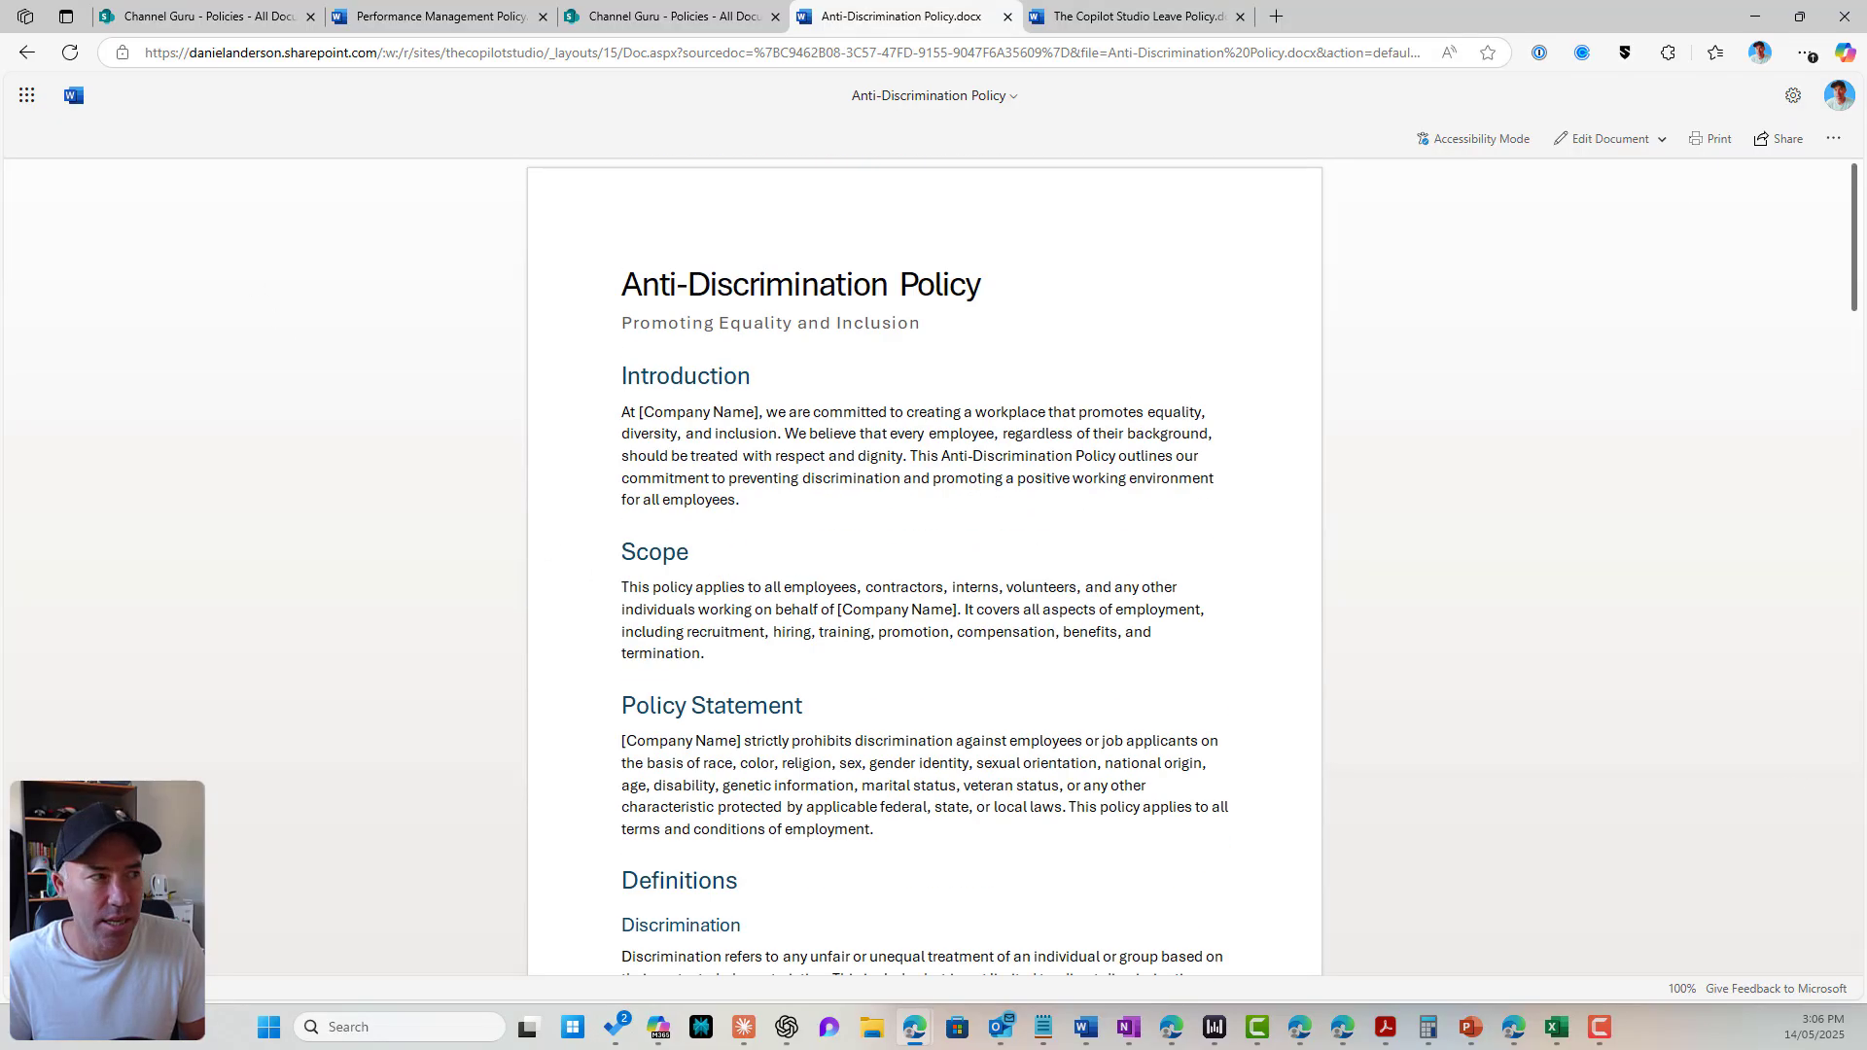
{"action": "left_click", "coordinate": [1007, 17]}
Step: Close the Leave Policy tab and refresh the library to show POL-002 and POL-003
{"action": "left_click", "coordinate": [1007, 17]}
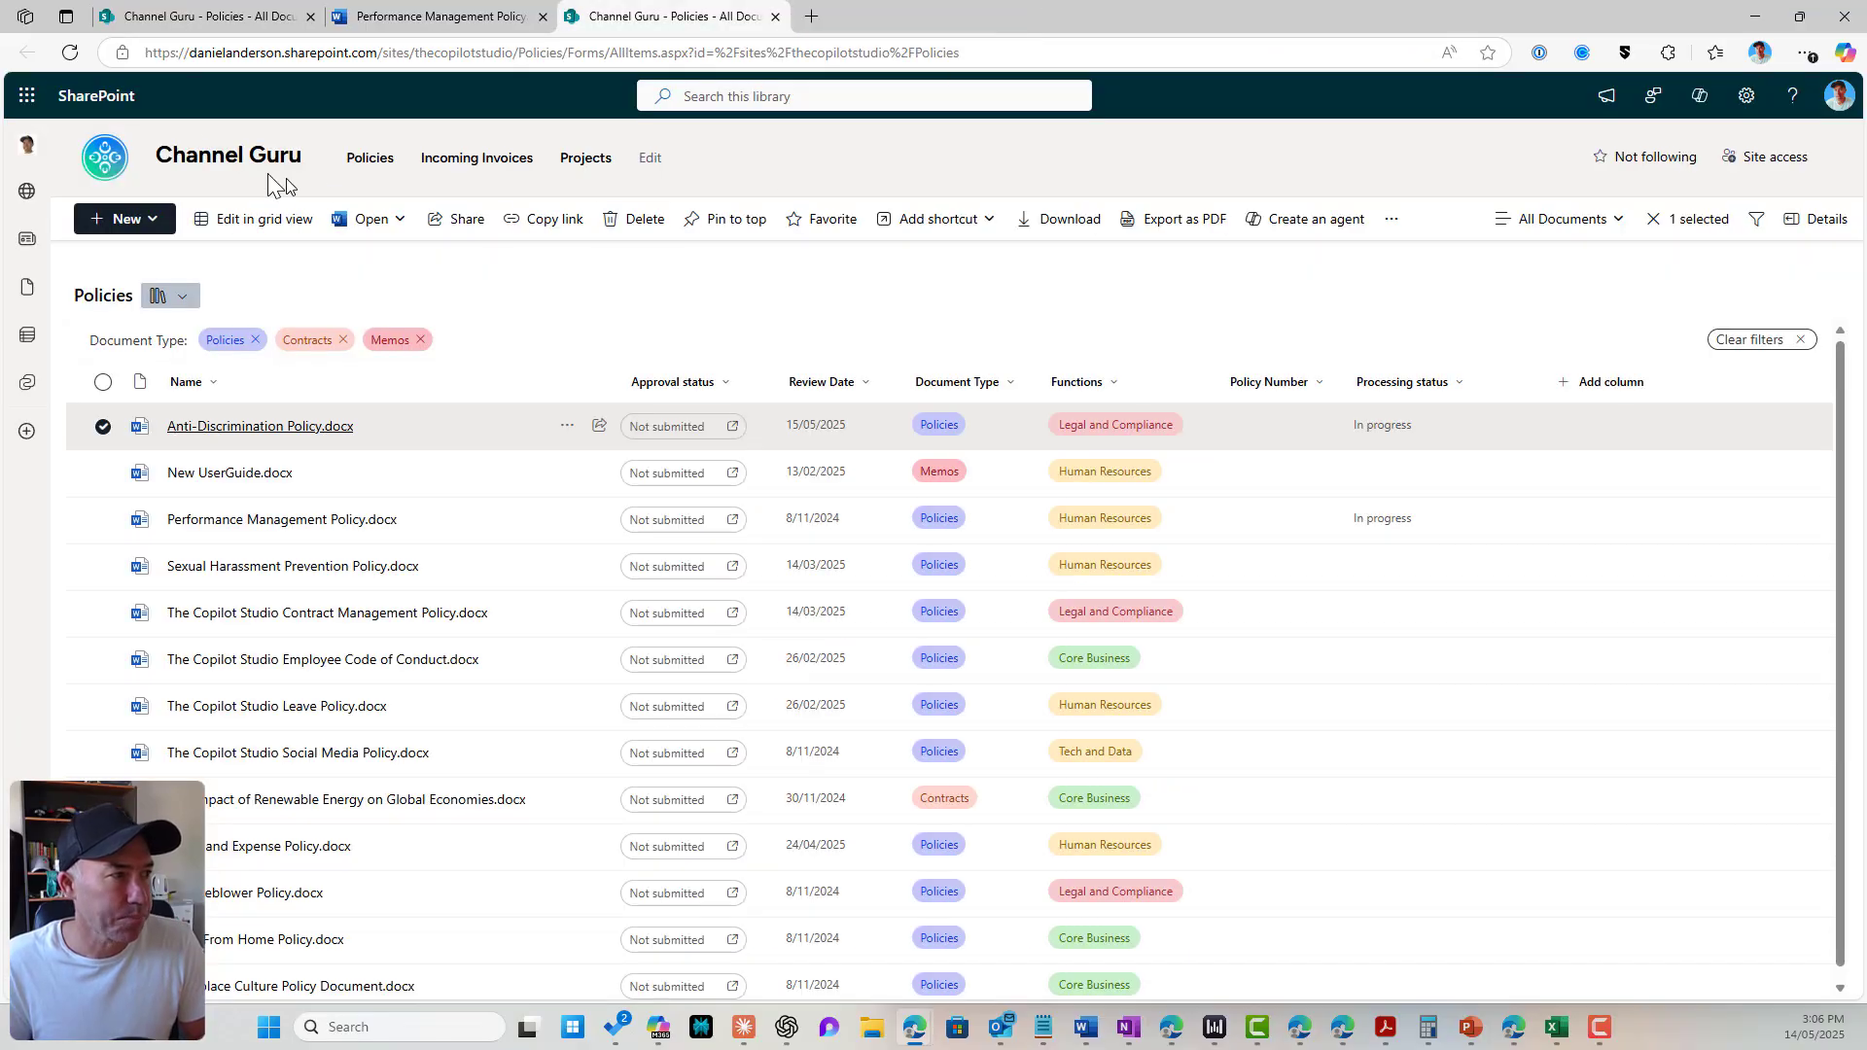
{"action": "left_click", "coordinate": [58, 51]}
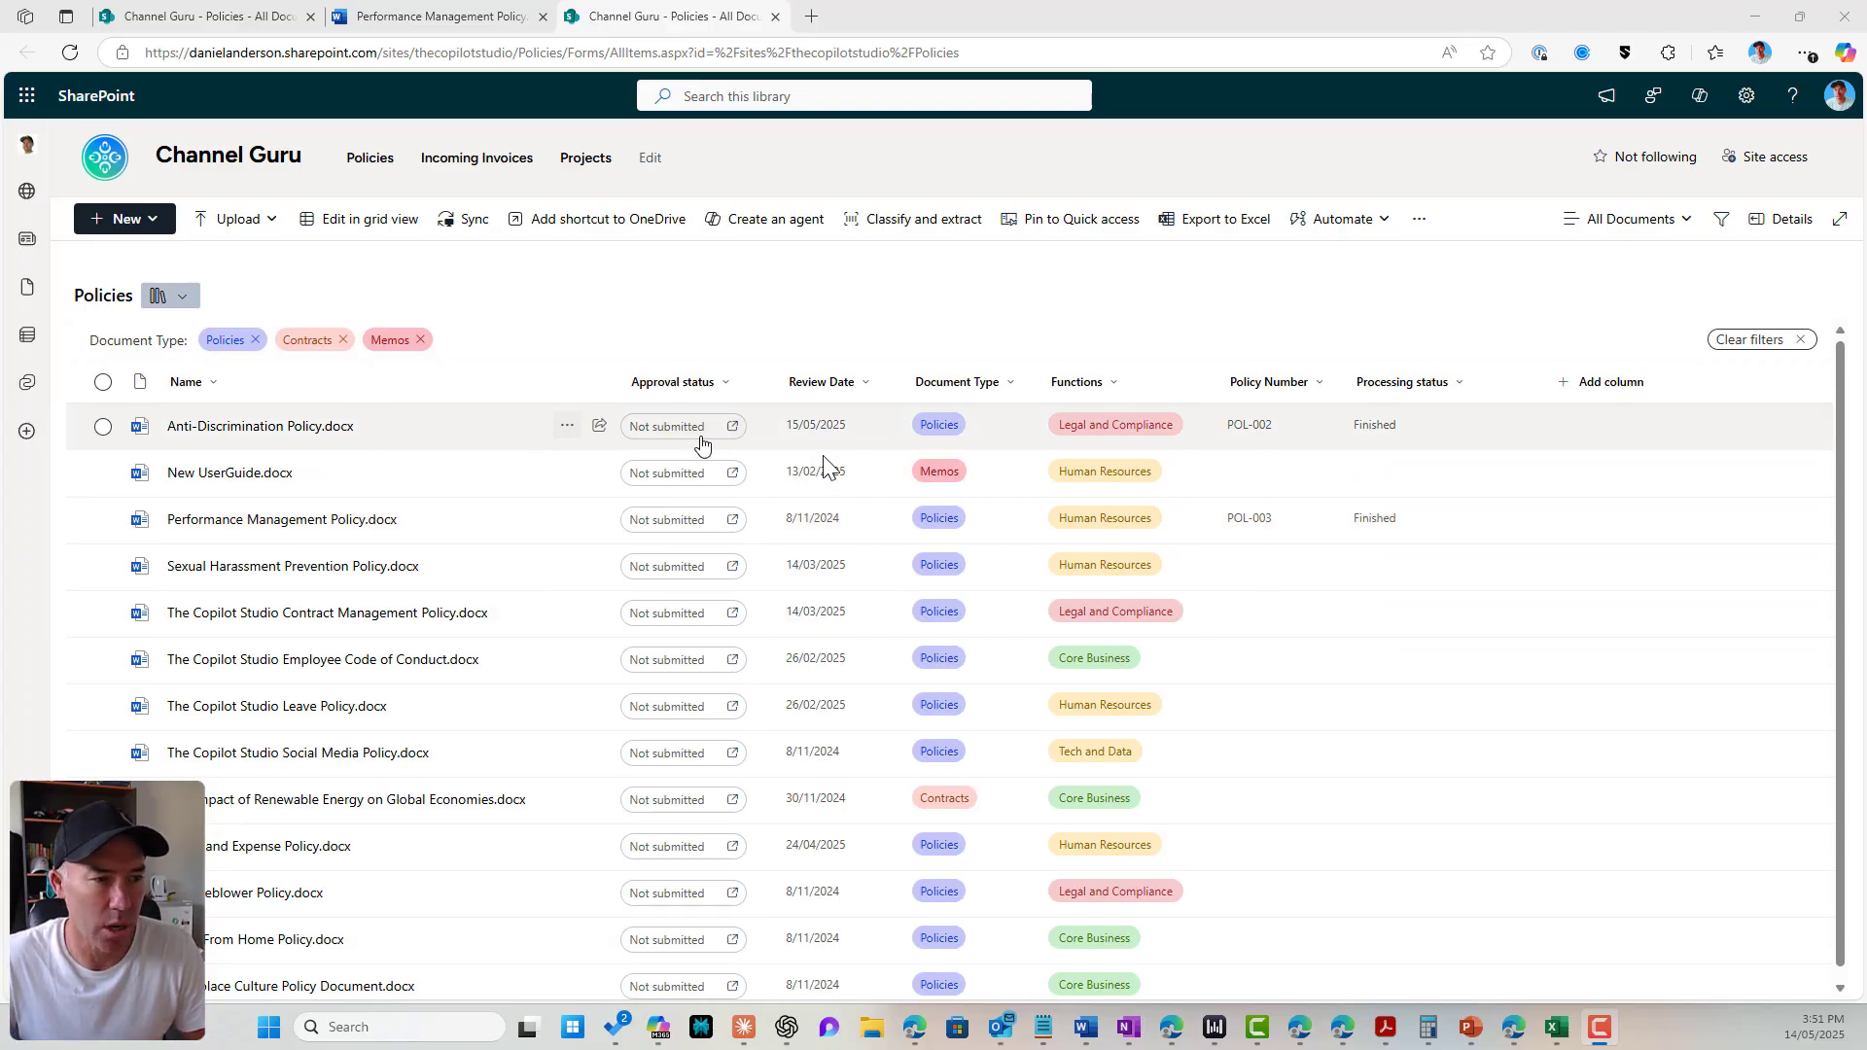
Step: Create a multiple-lines-of-text column named Summary and bring up its Autofill prompt setup
{"action": "left_click", "coordinate": [1595, 389]}
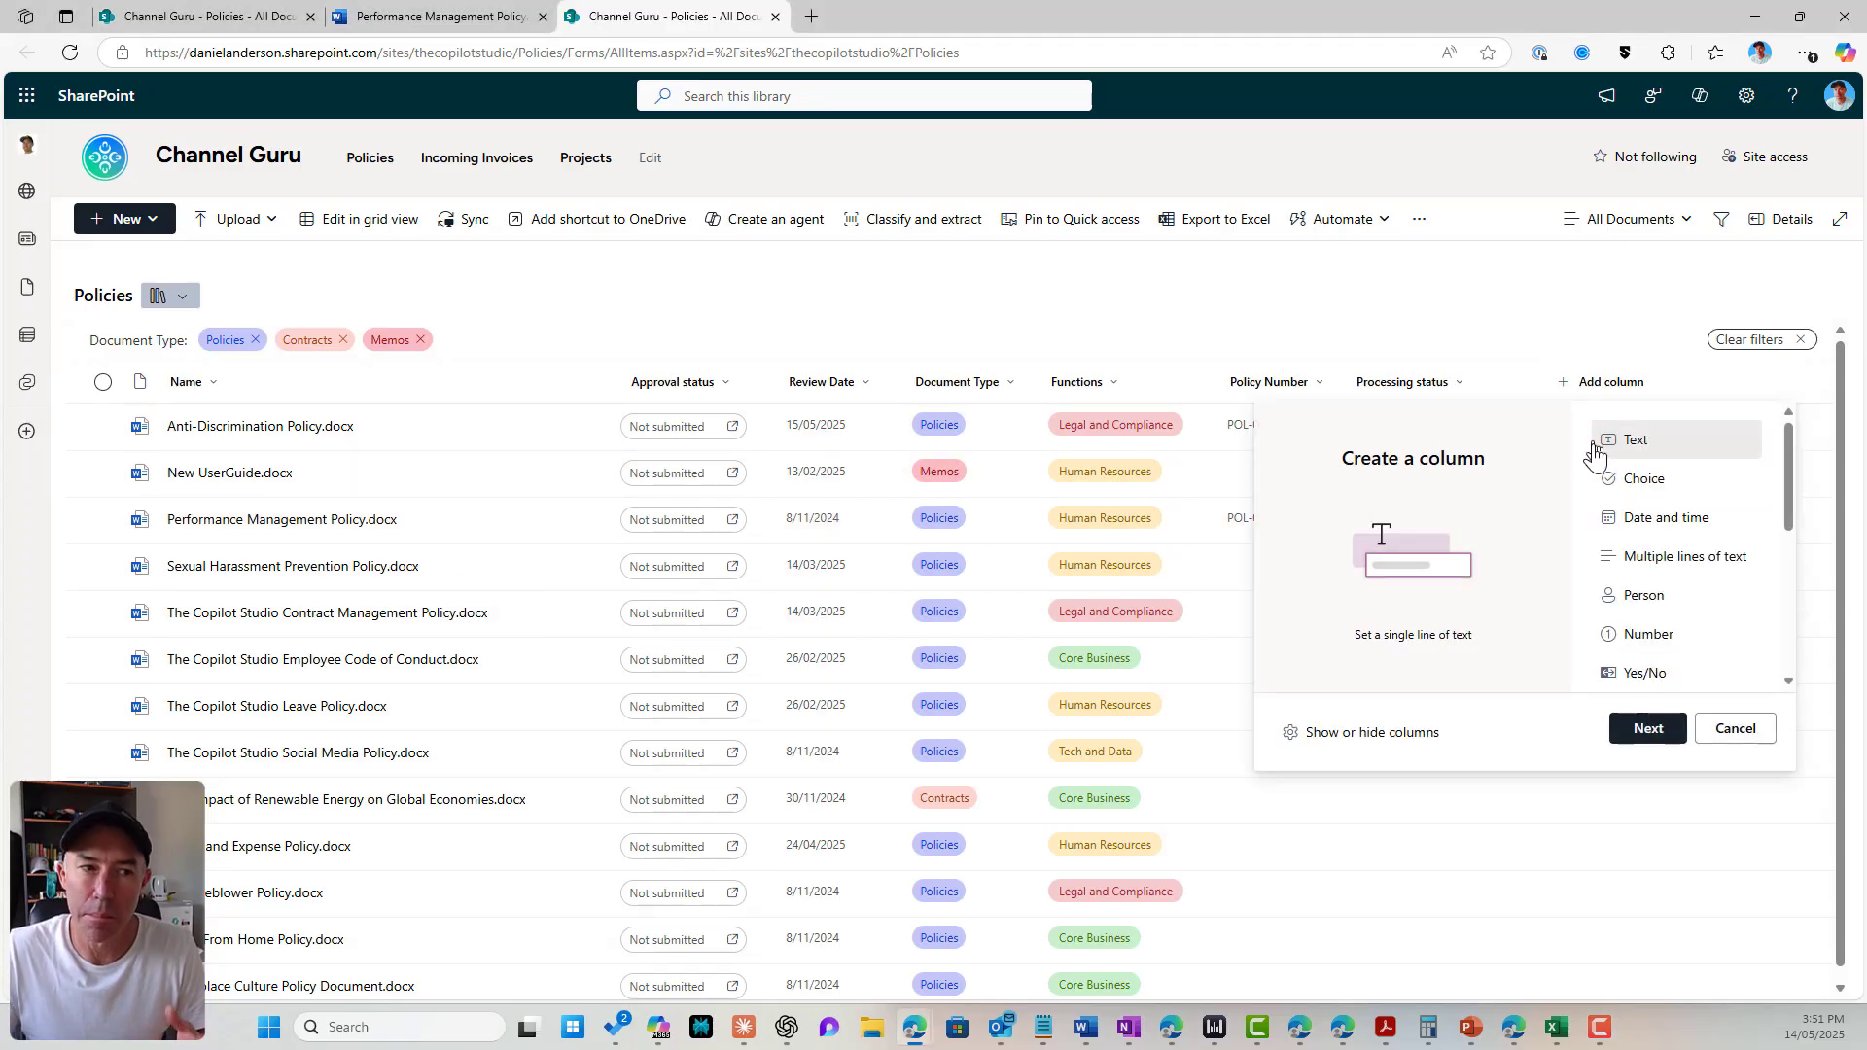
{"action": "left_click", "coordinate": [1651, 562]}
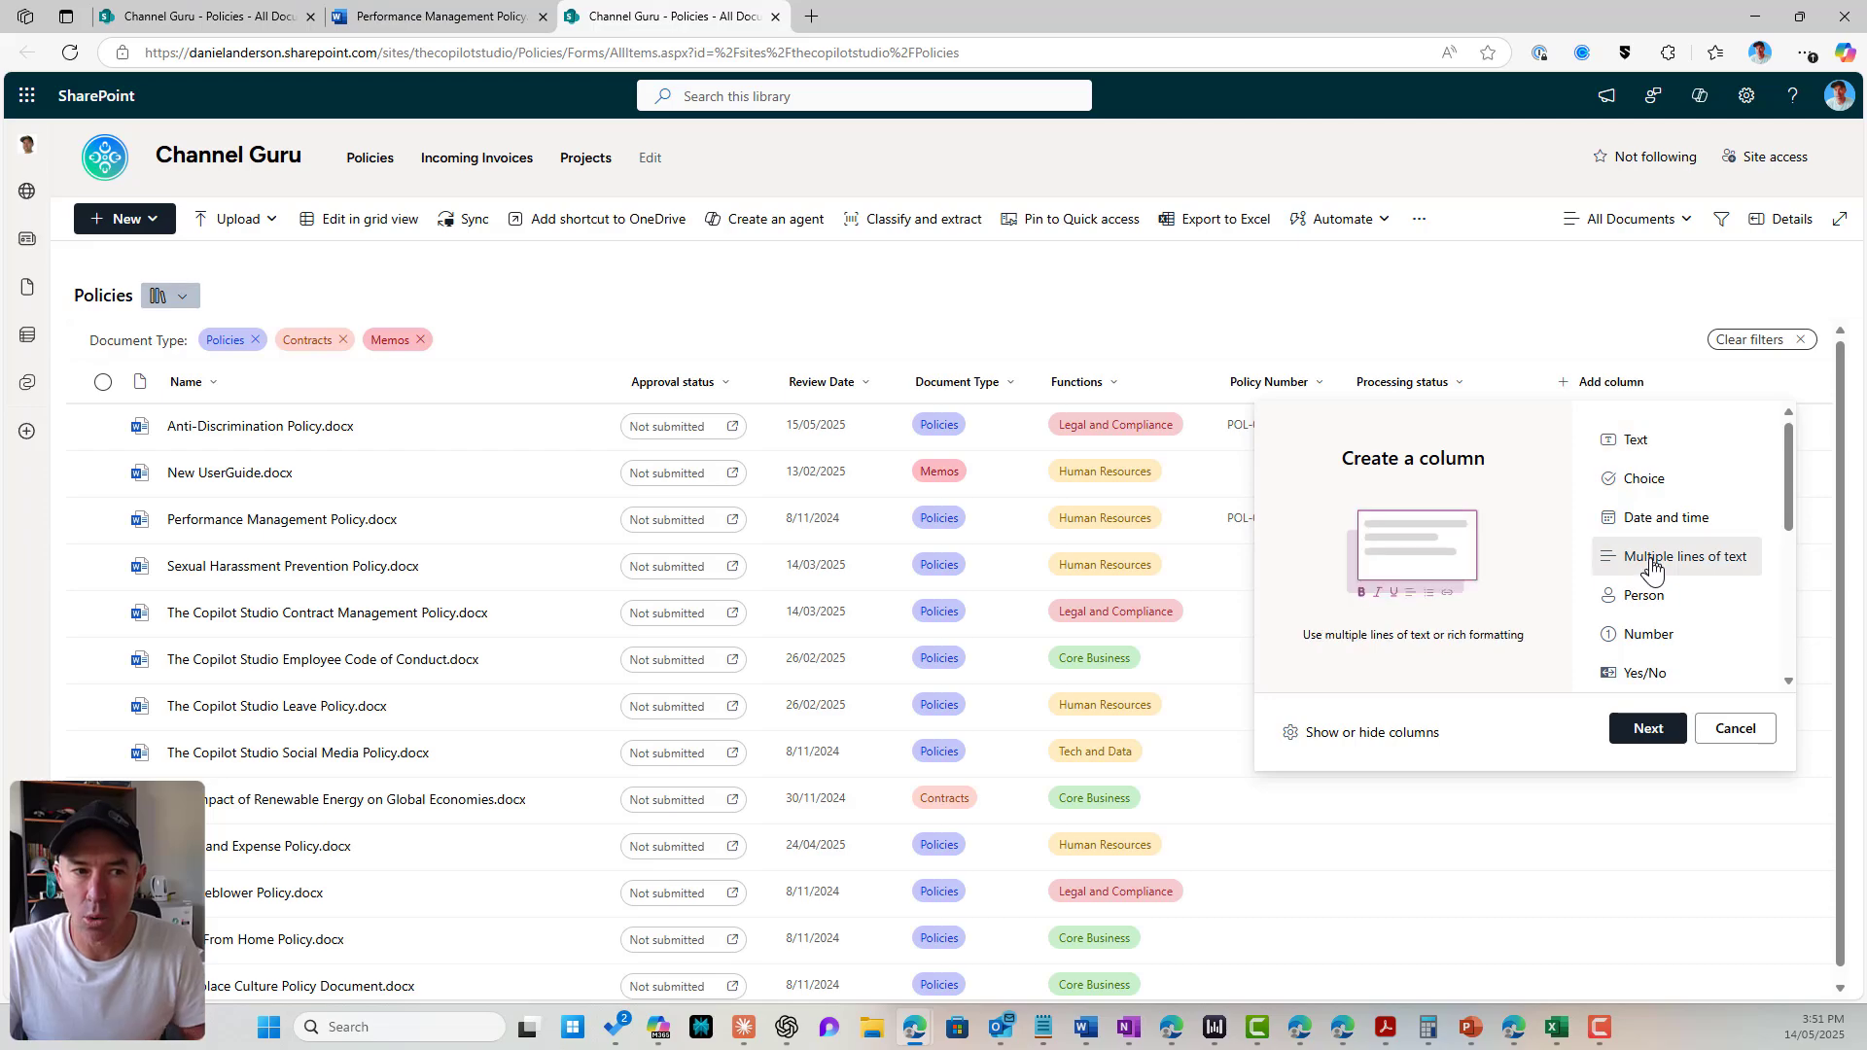
{"action": "left_click", "coordinate": [1649, 732]}
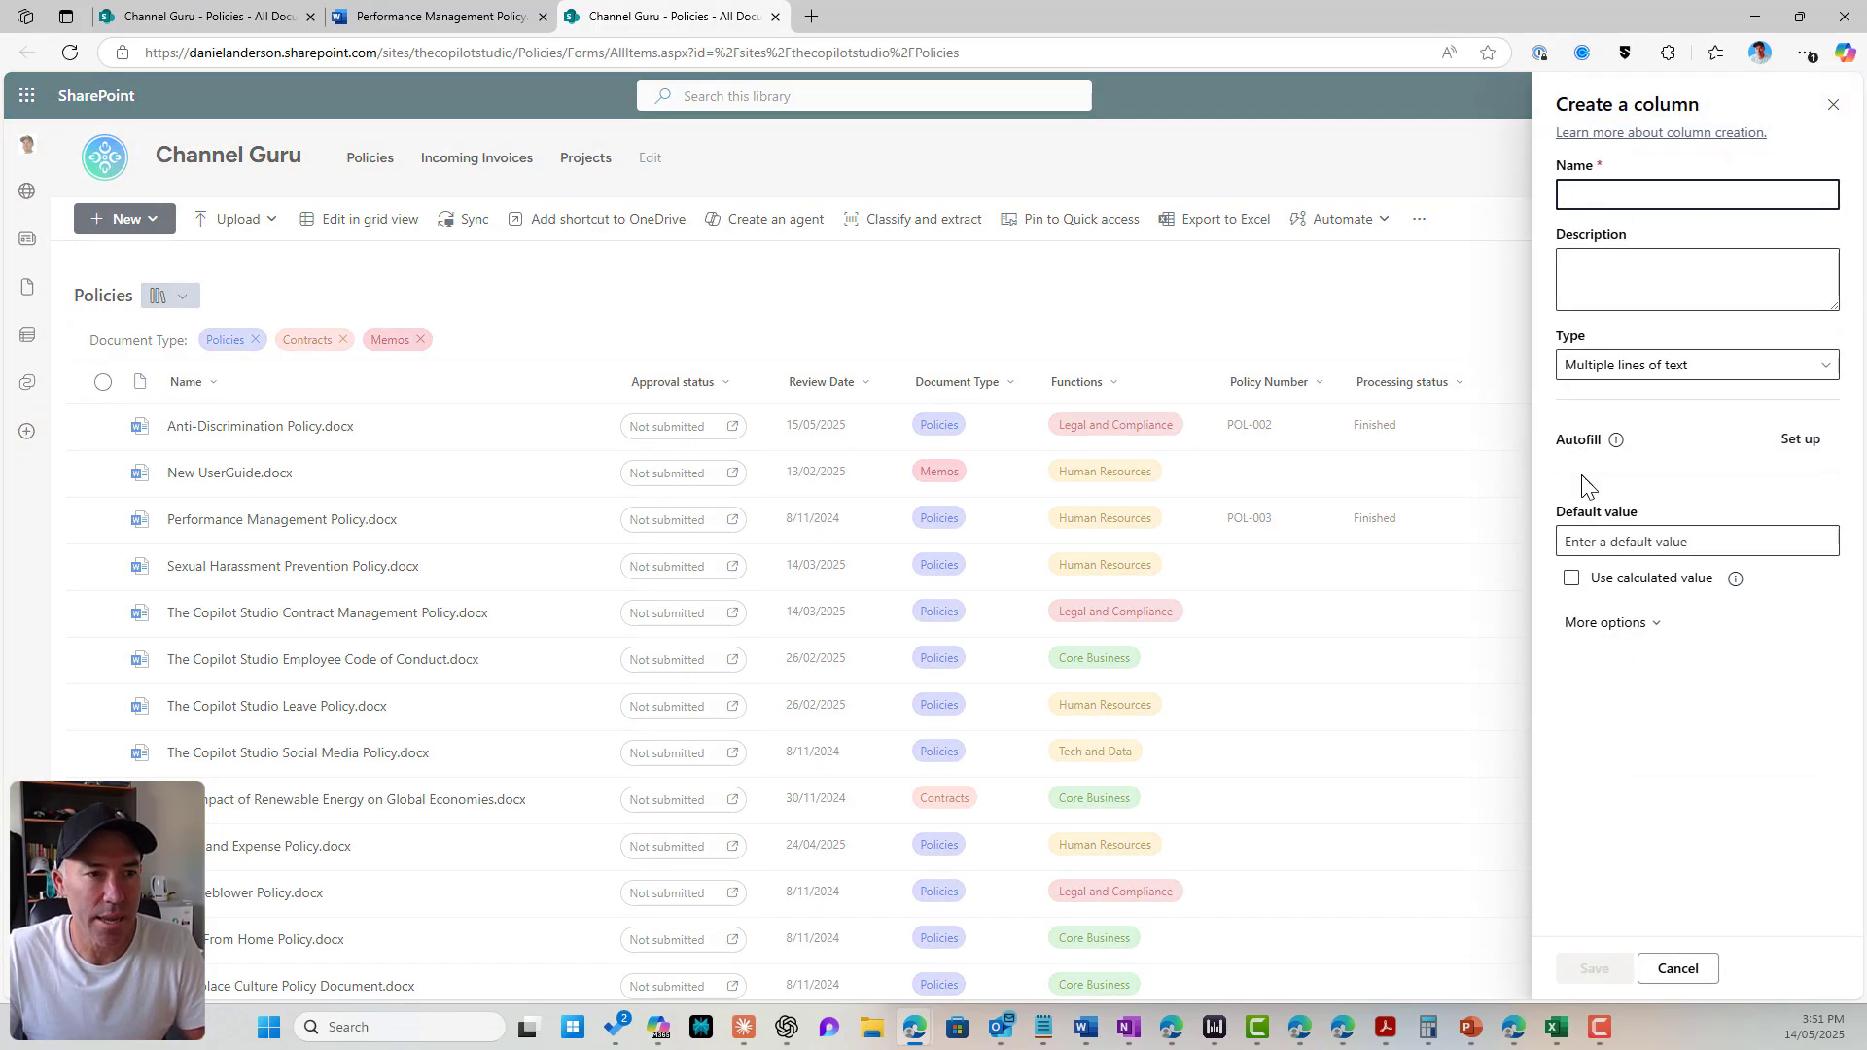
{"action": "type", "text": "Summary"}
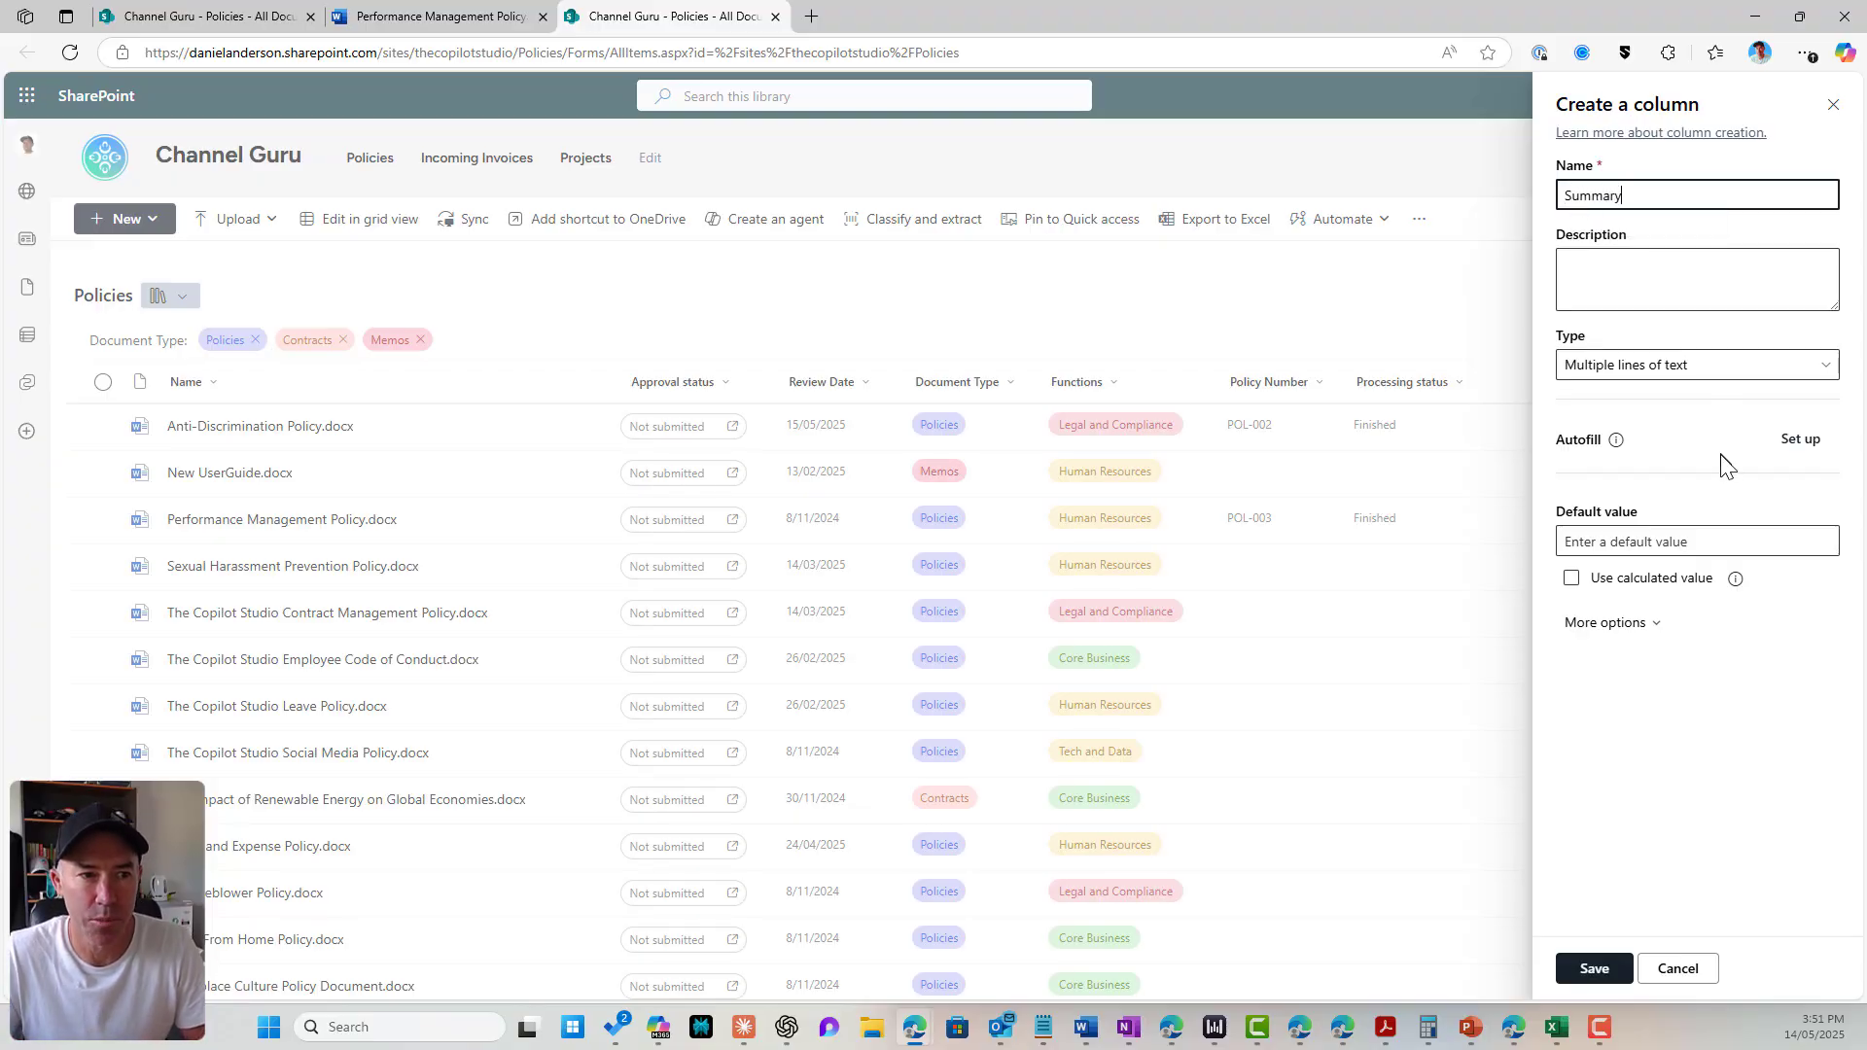
{"action": "left_click", "coordinate": [1801, 443]}
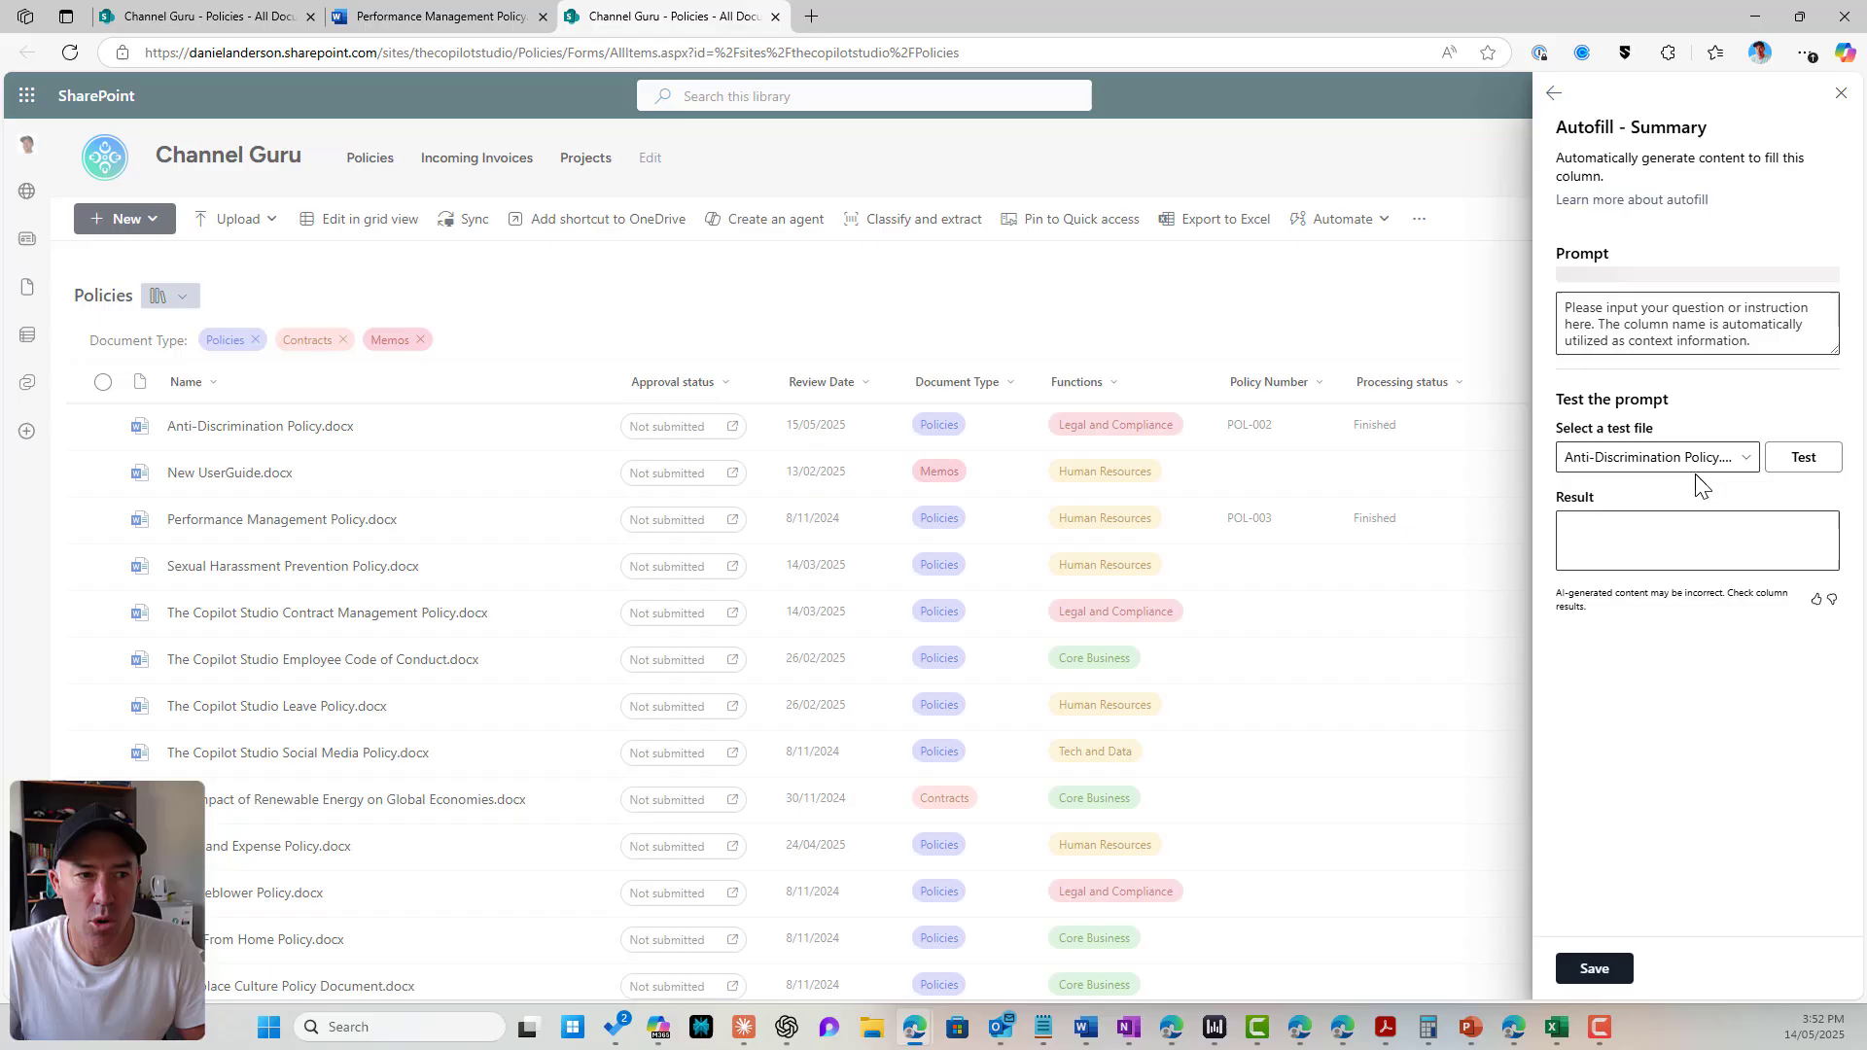
Step: Replace a drafted custom prompt with the suggested one-sentence summary prompt returning 'Summary Not Found'
{"action": "left_click", "coordinate": [1633, 319]}
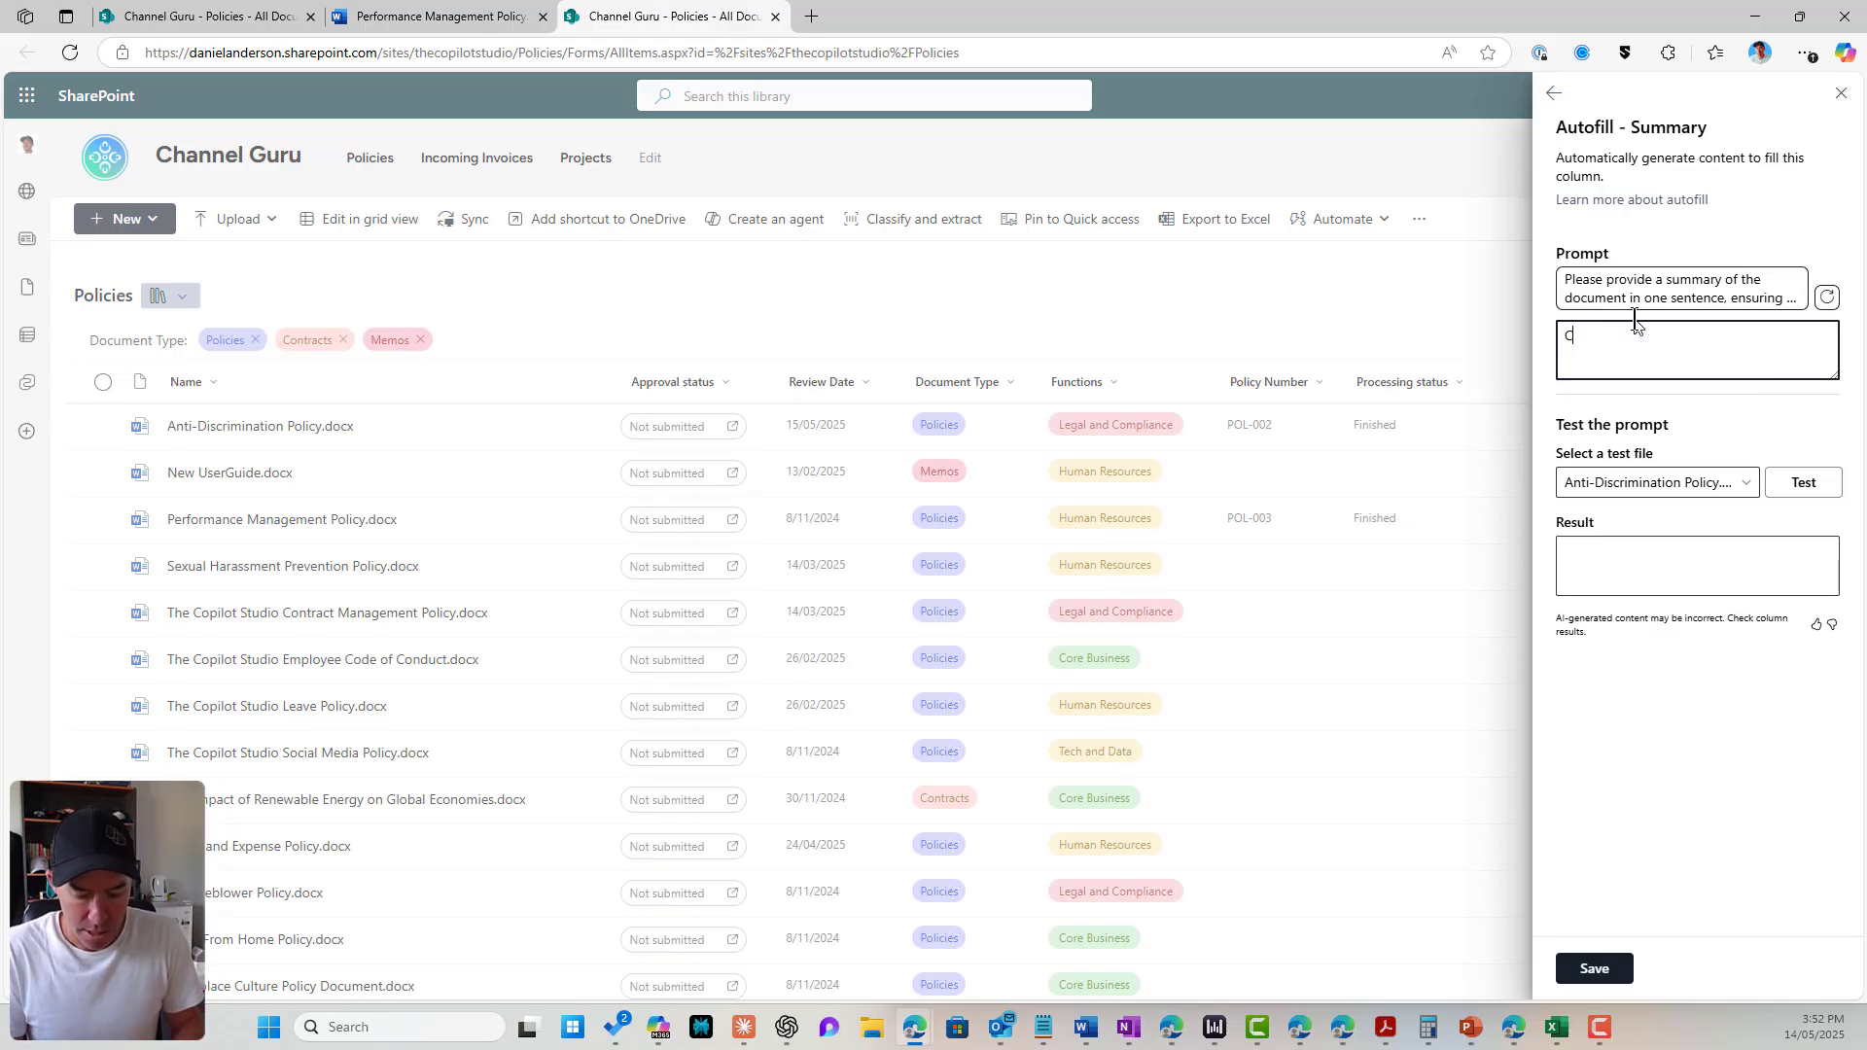
{"action": "type", "text": "Can you please "}
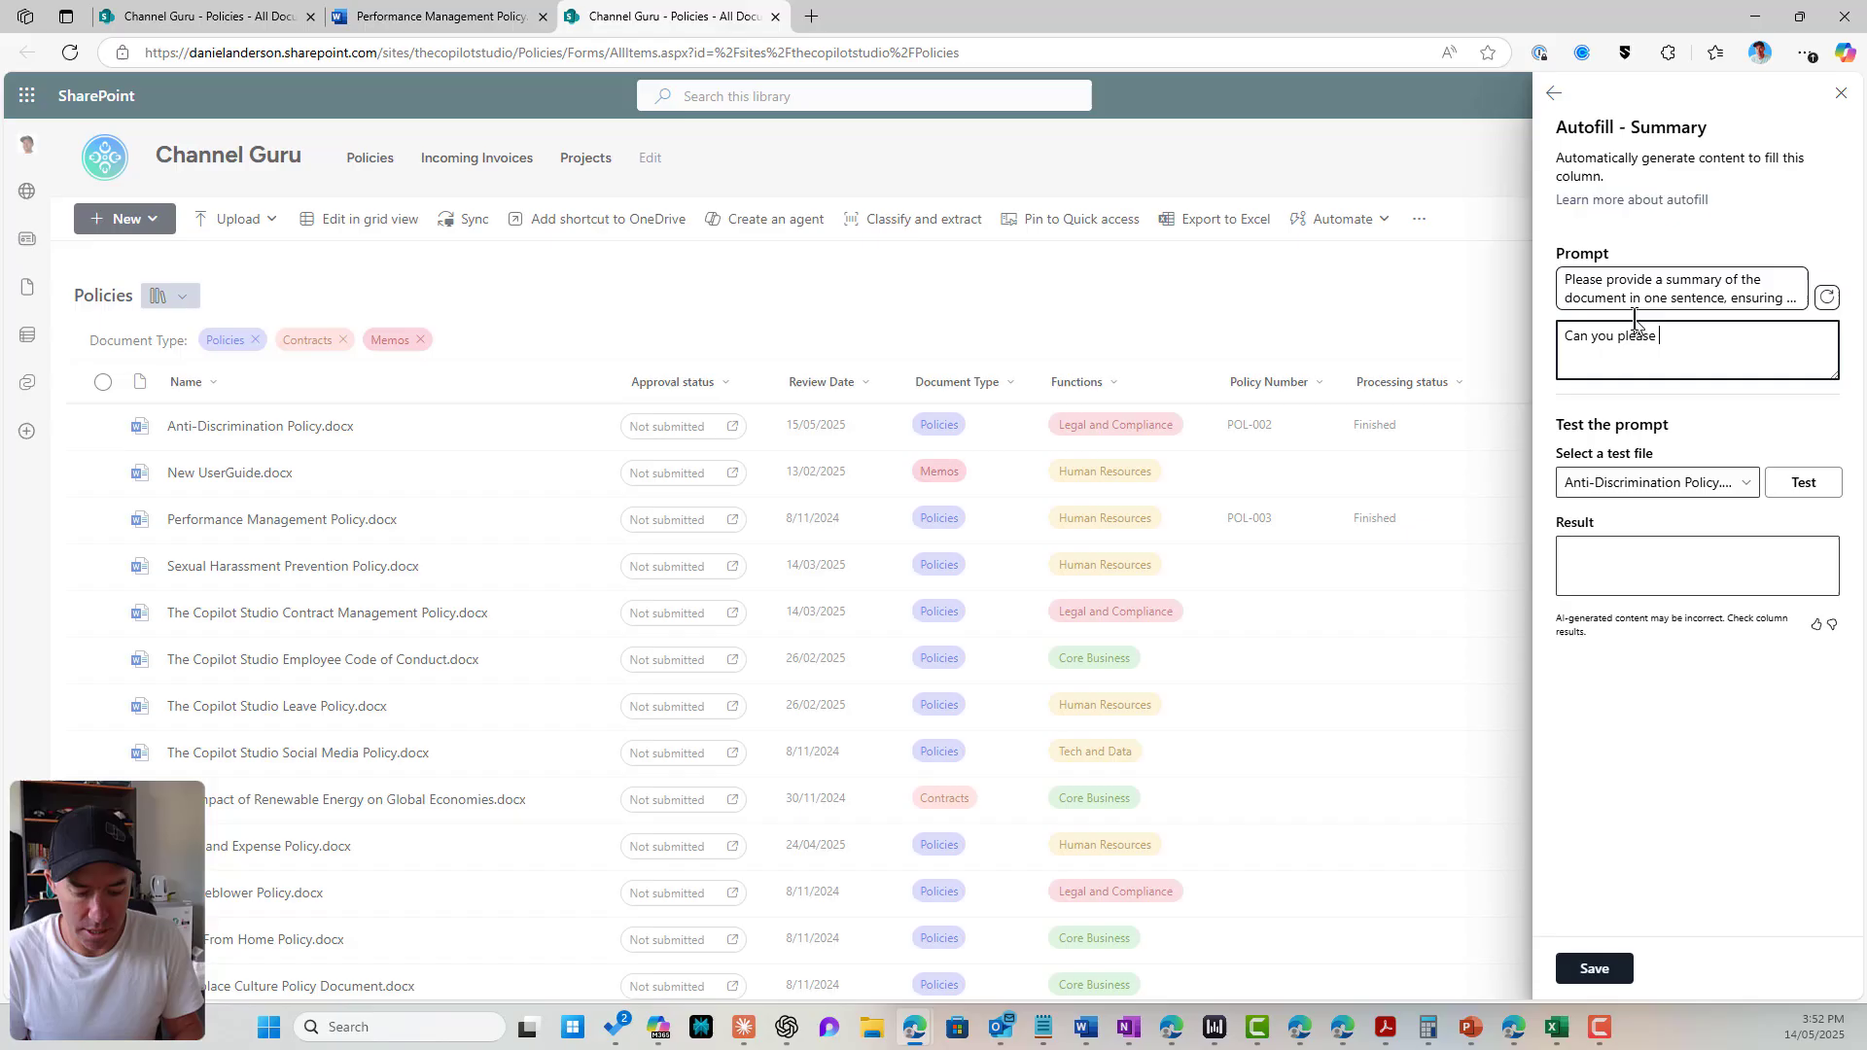
{"action": "type", "text": "summarise this policy."}
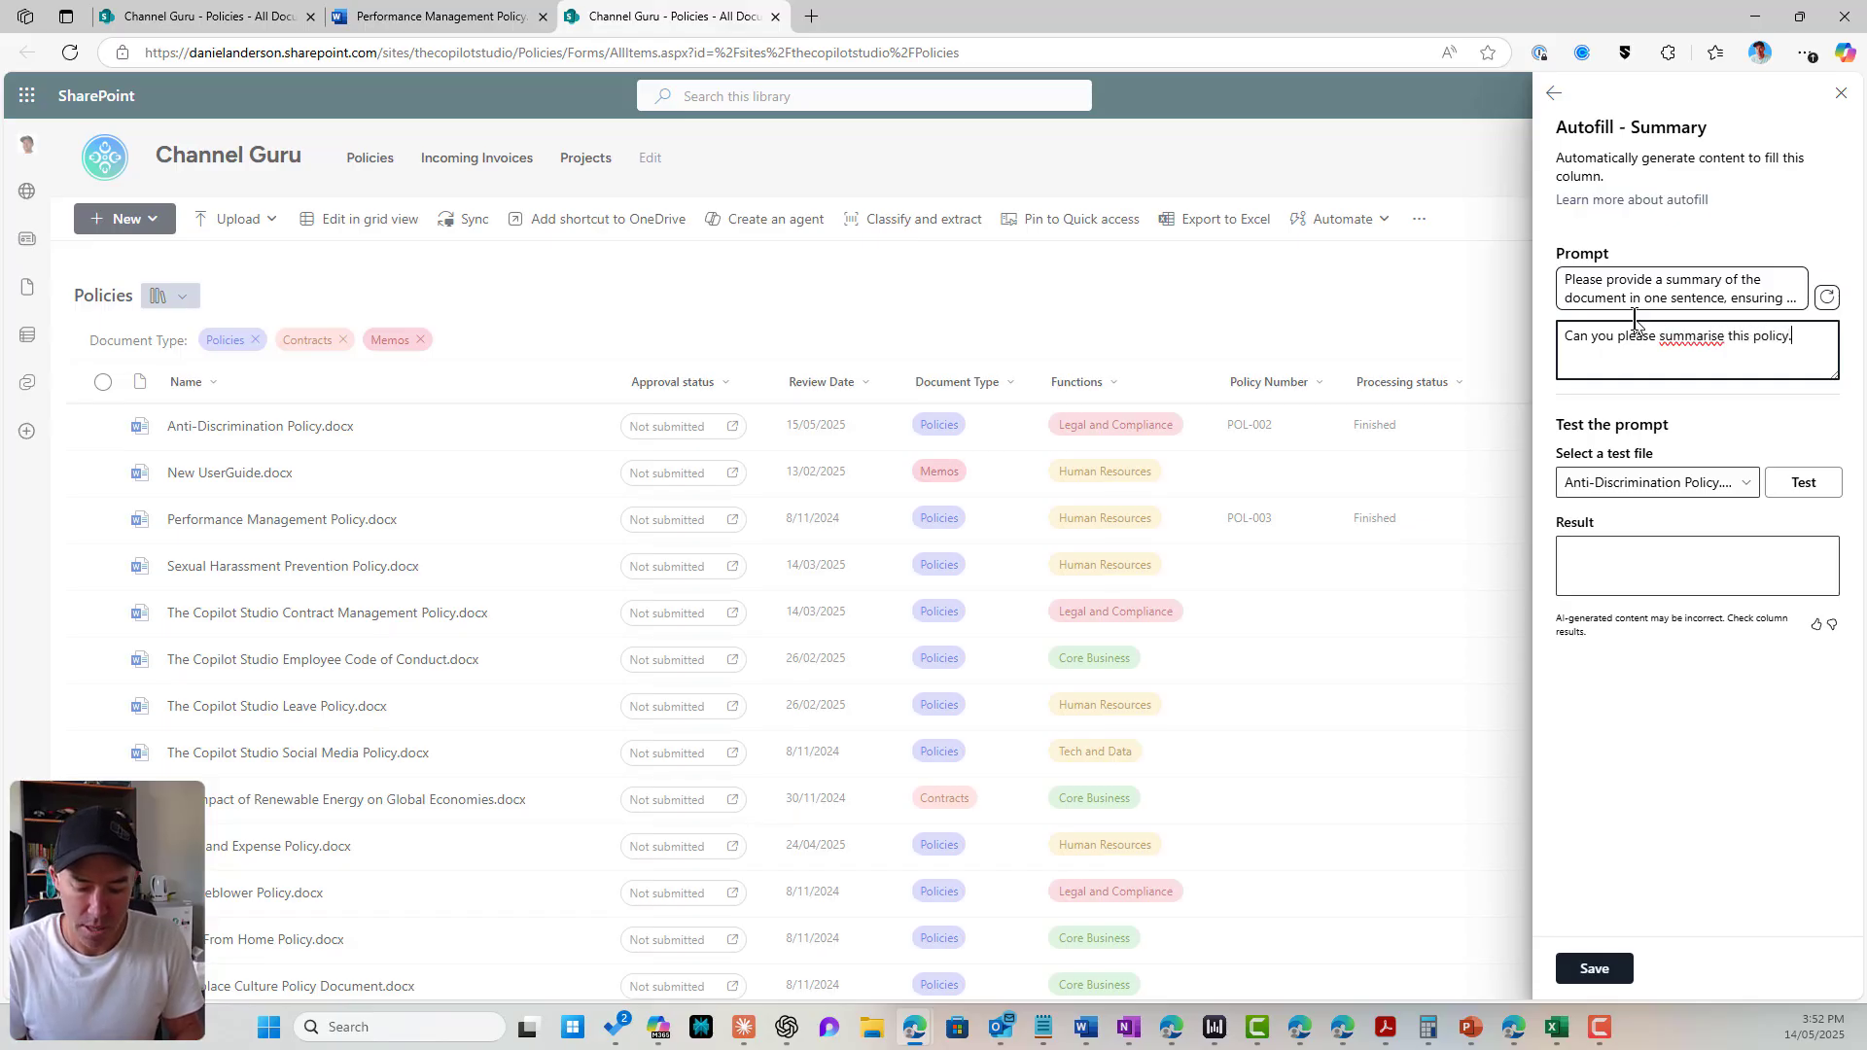
{"action": "type", "text": " Please keep it short and concise in a single"}
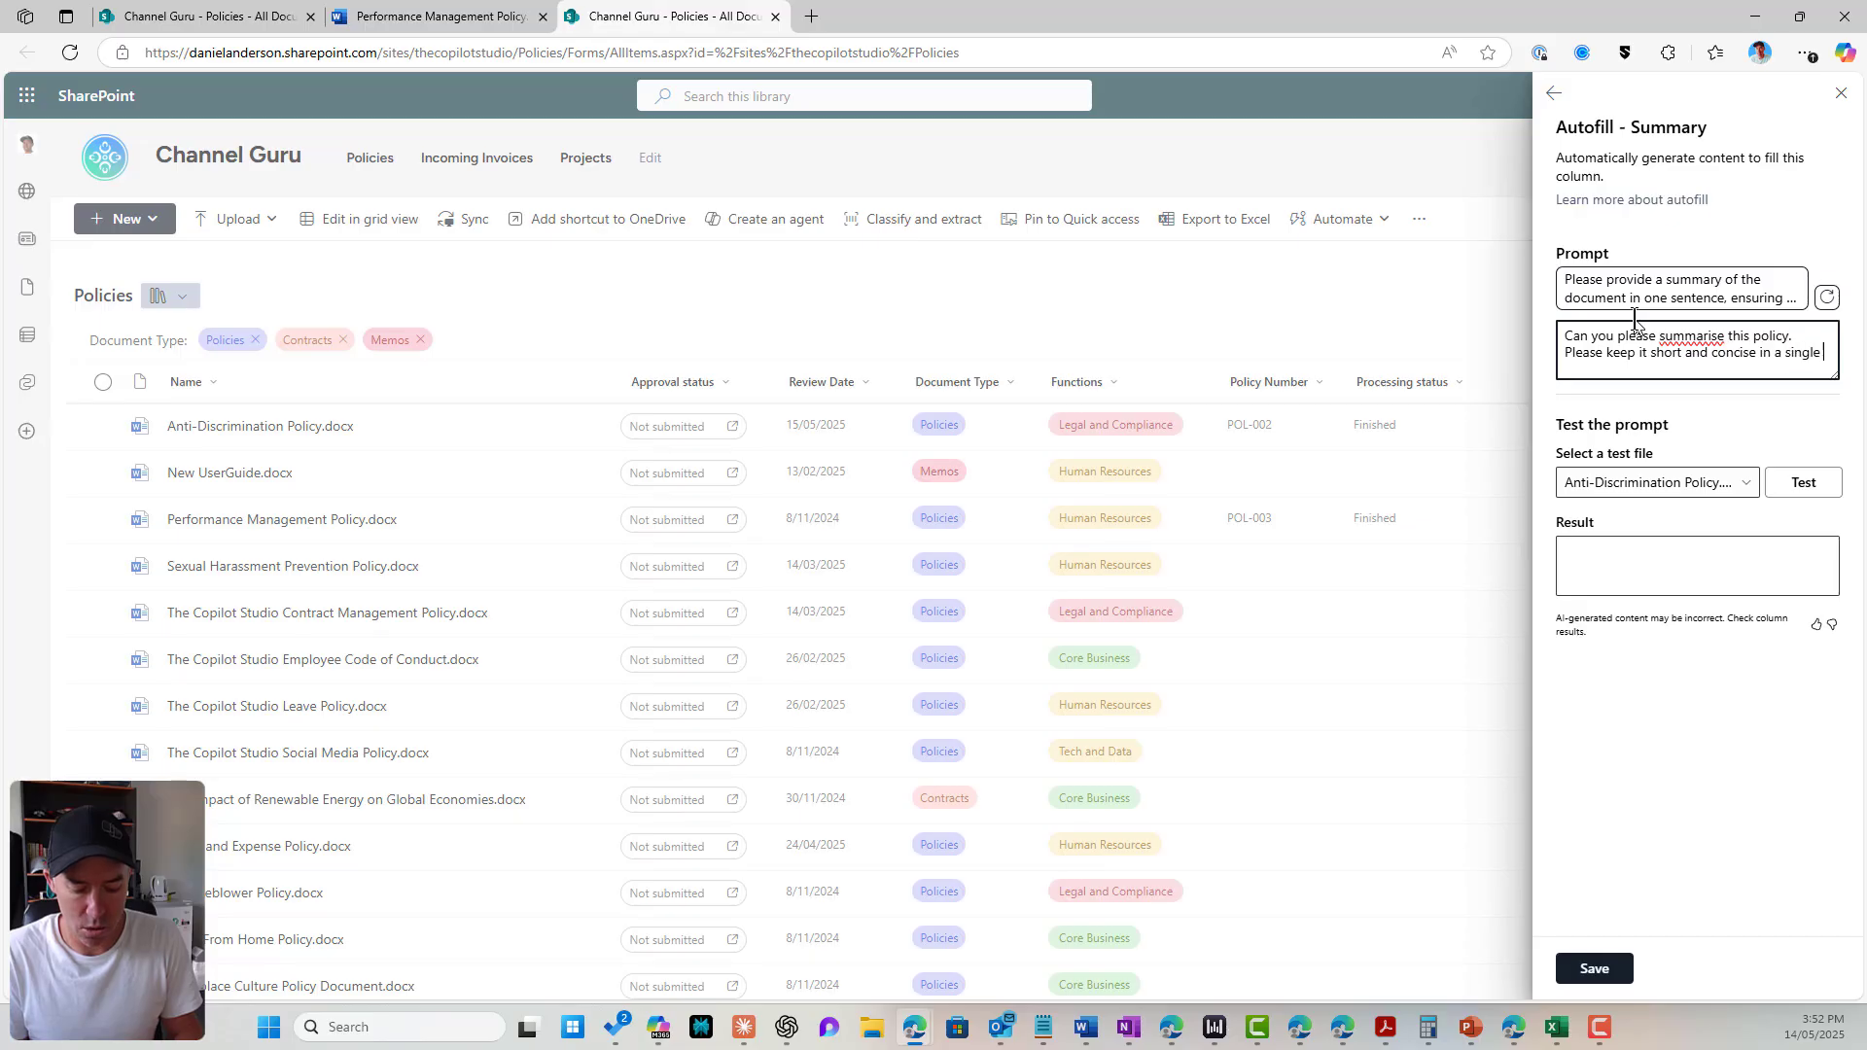
{"action": "type", "text": "sen"}
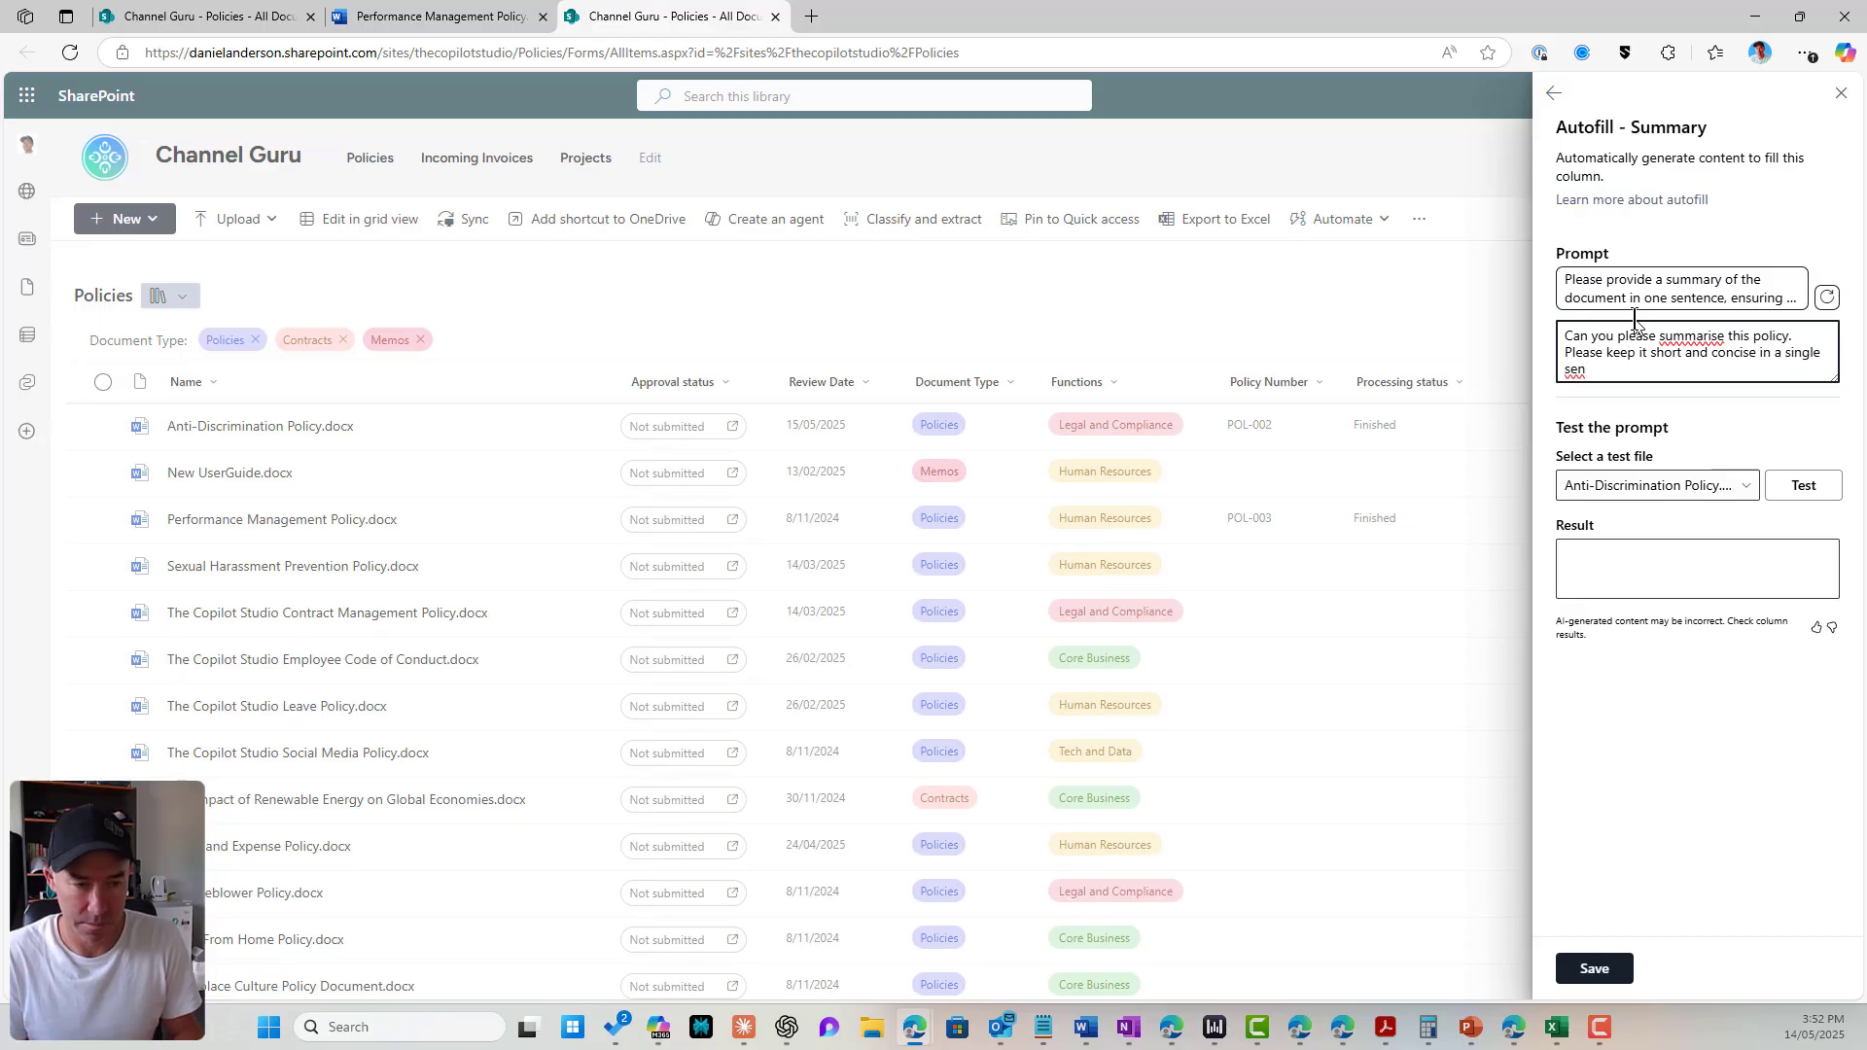
{"action": "type", "text": "tence"}
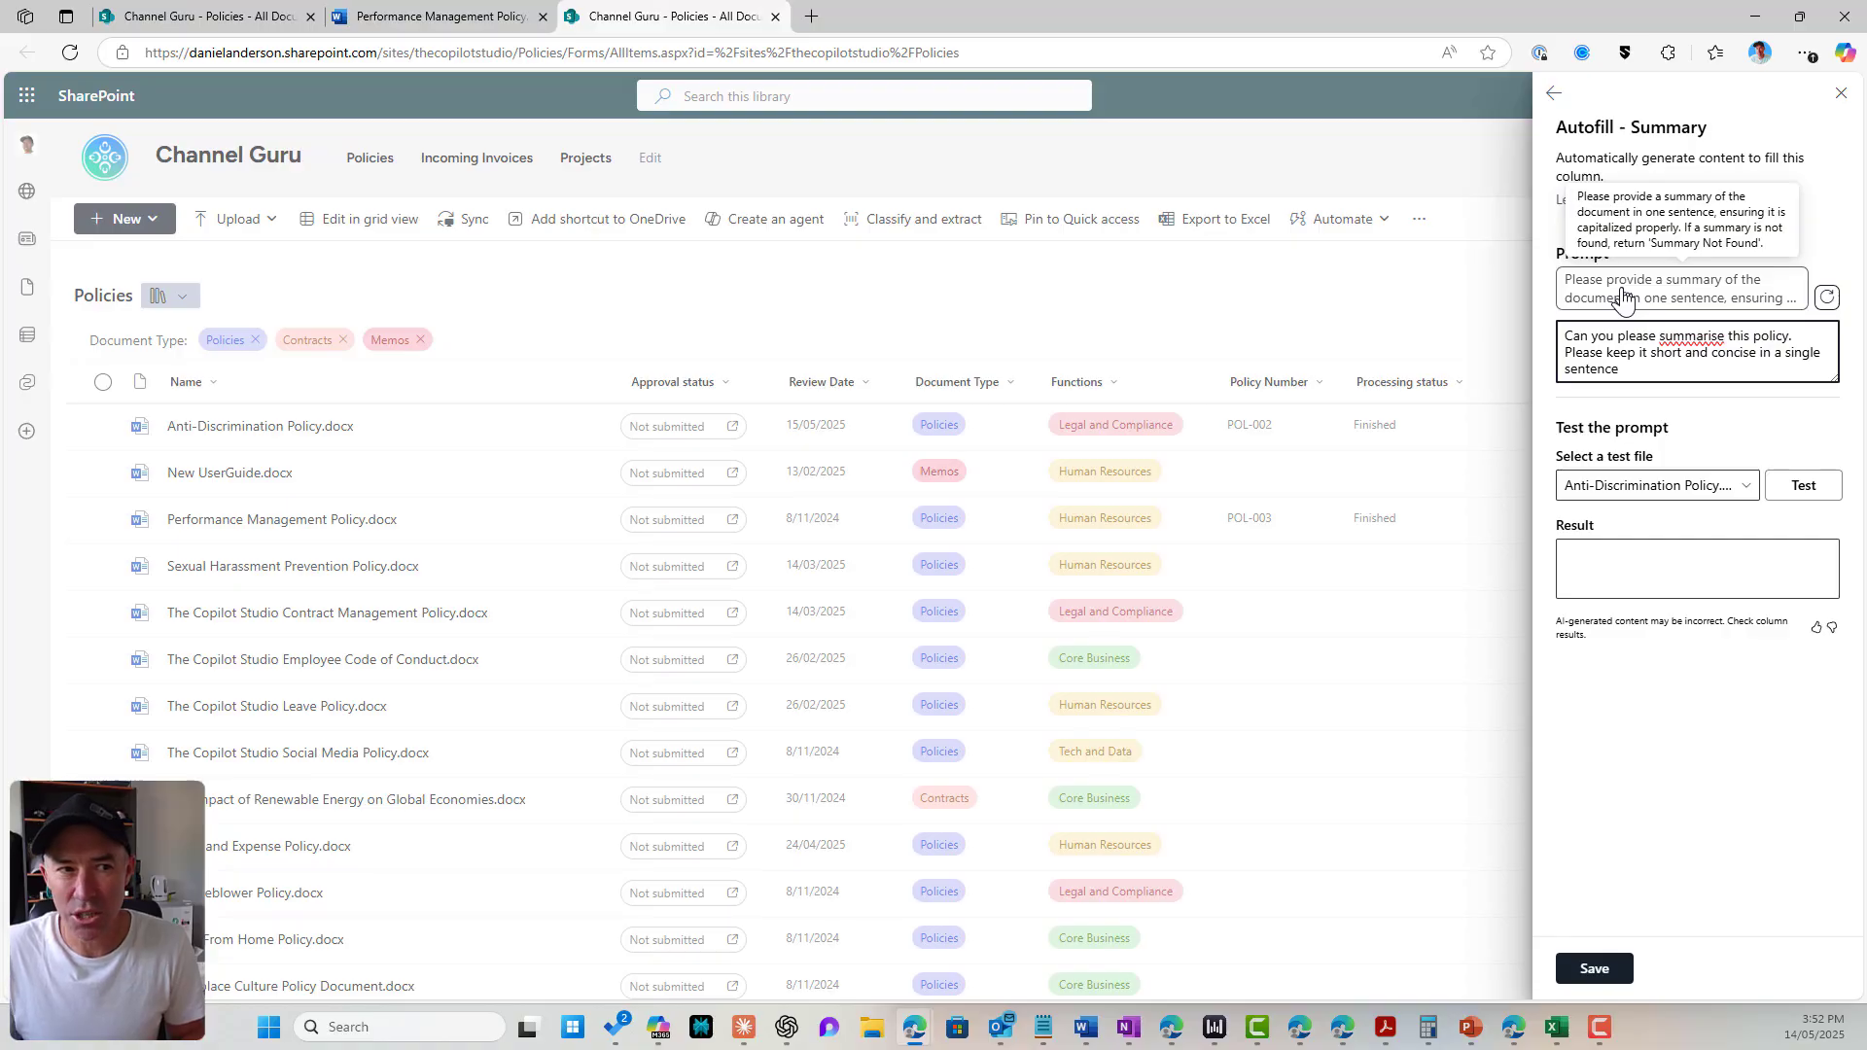
{"action": "left_click_drag", "start_coordinate": [1622, 373], "coordinate": [1507, 352]}
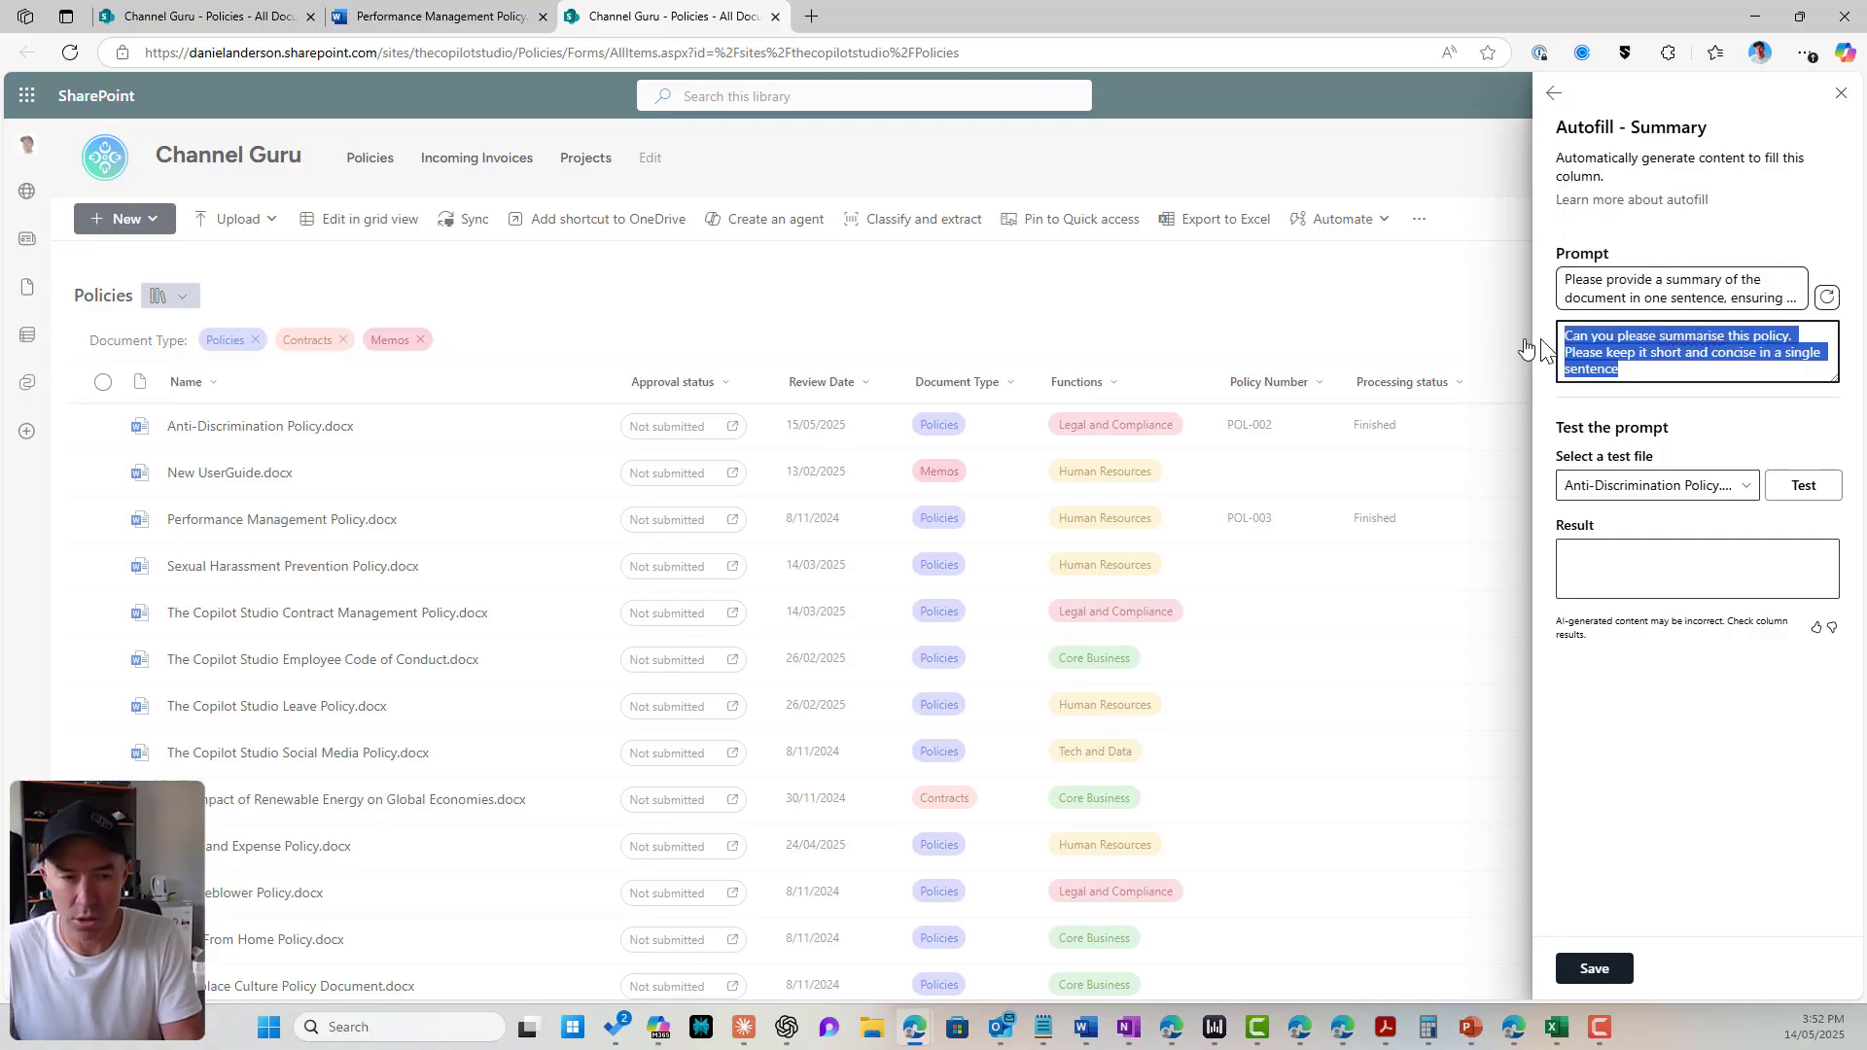
{"action": "key", "text": "BackSpace"}
{"action": "left_click", "coordinate": [1672, 288]}
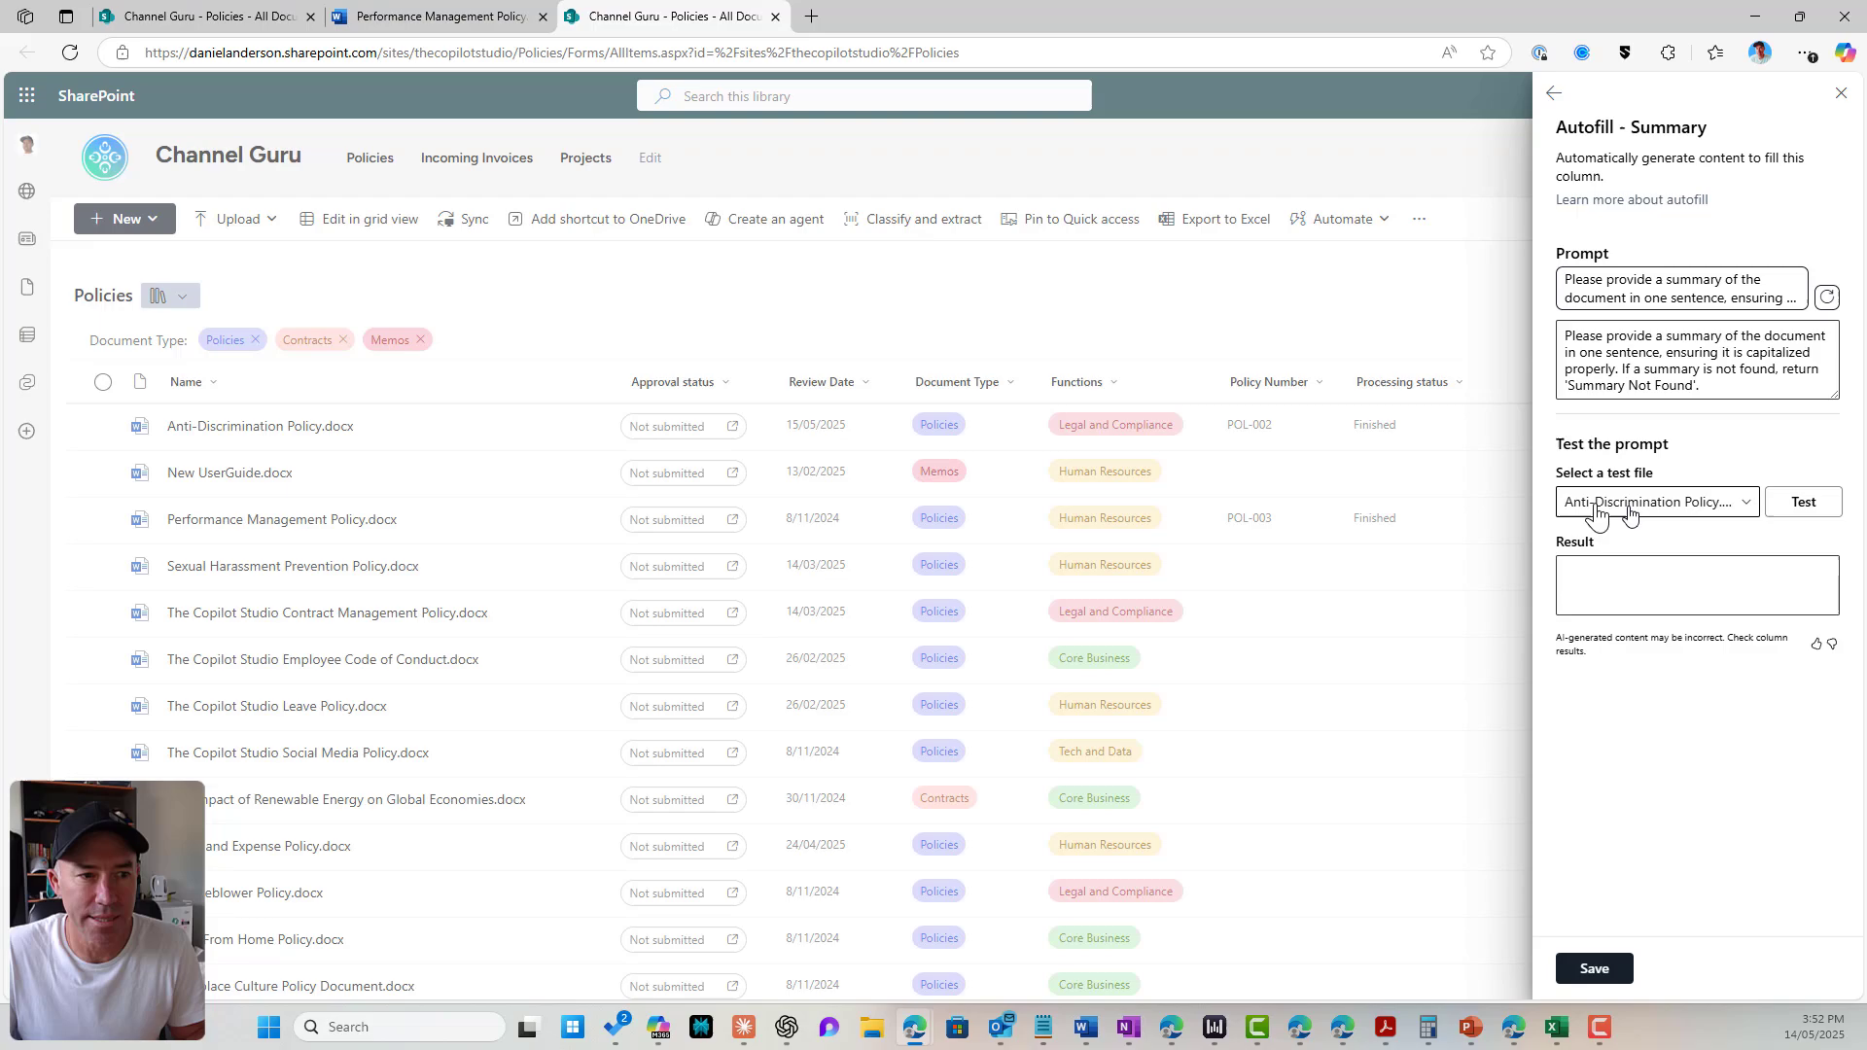
Step: Test the Summary prompt on the Anti-Discrimination Policy and Performance Management Policy.docx, then save it
{"action": "left_click", "coordinate": [1802, 507]}
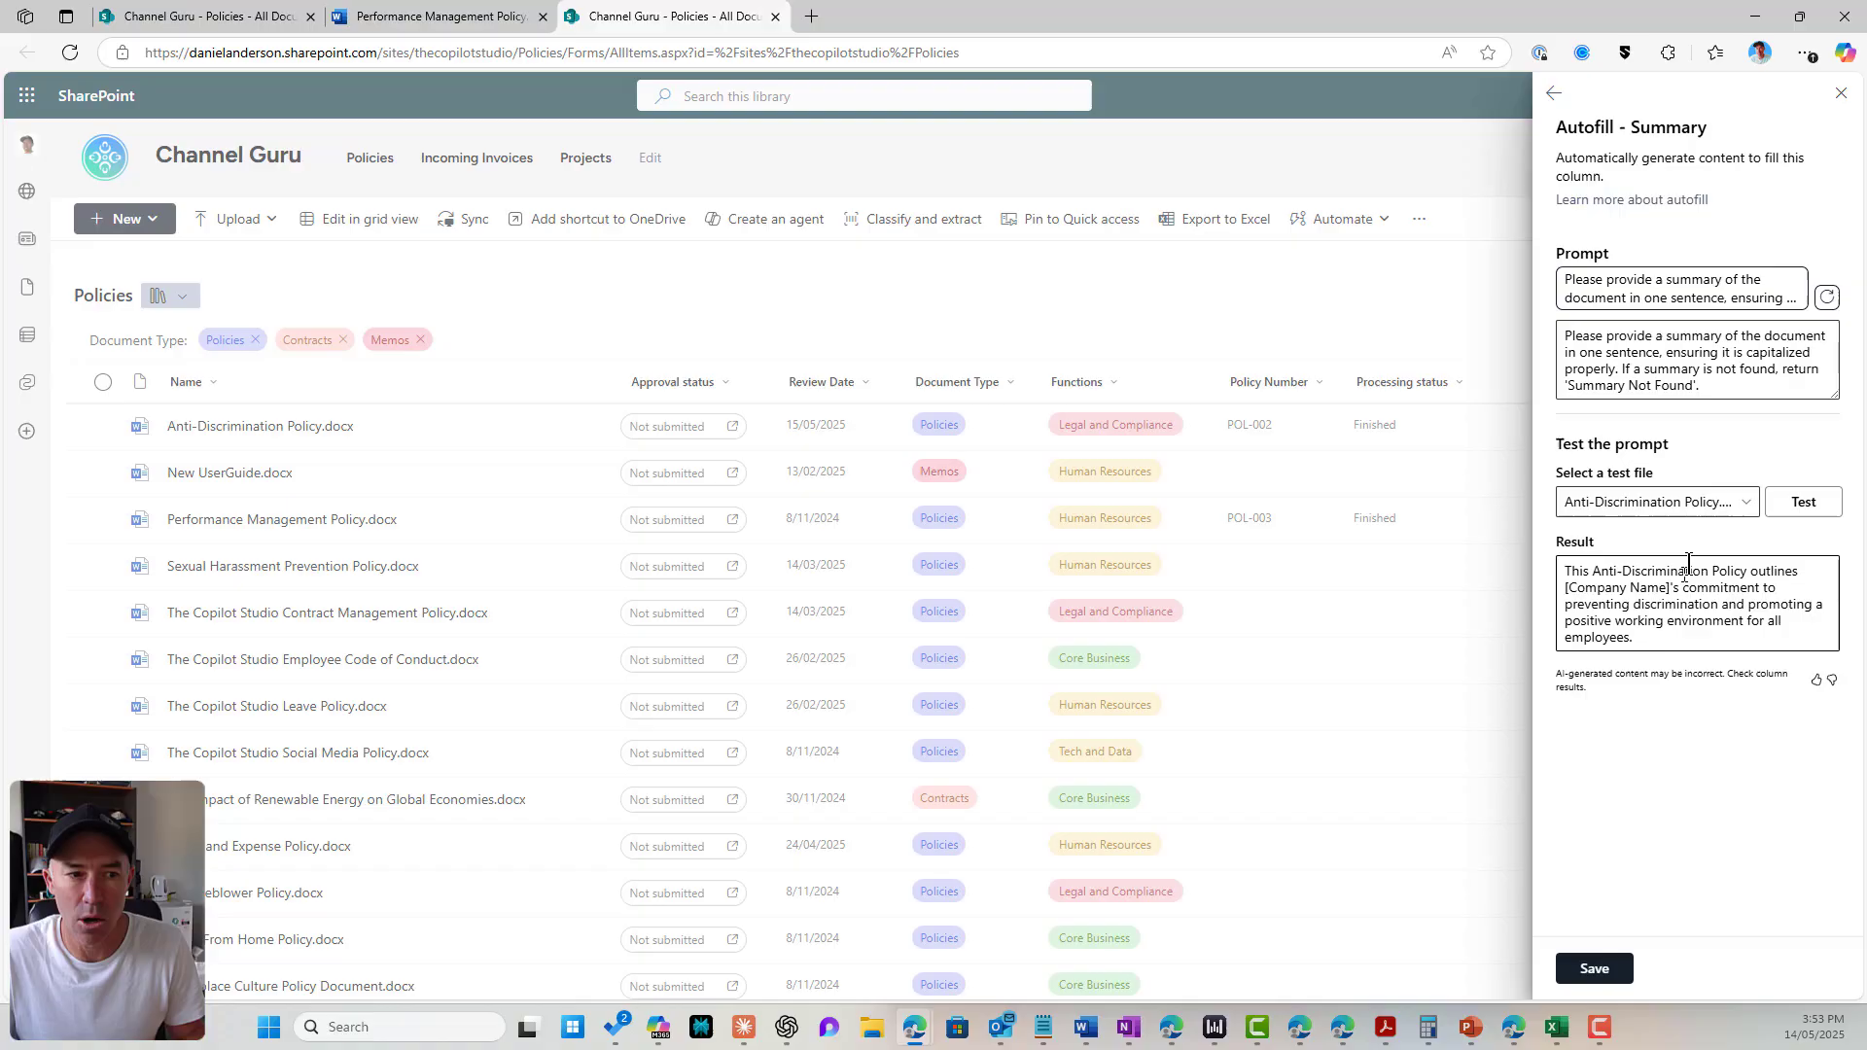
{"action": "left_click", "coordinate": [1692, 518]}
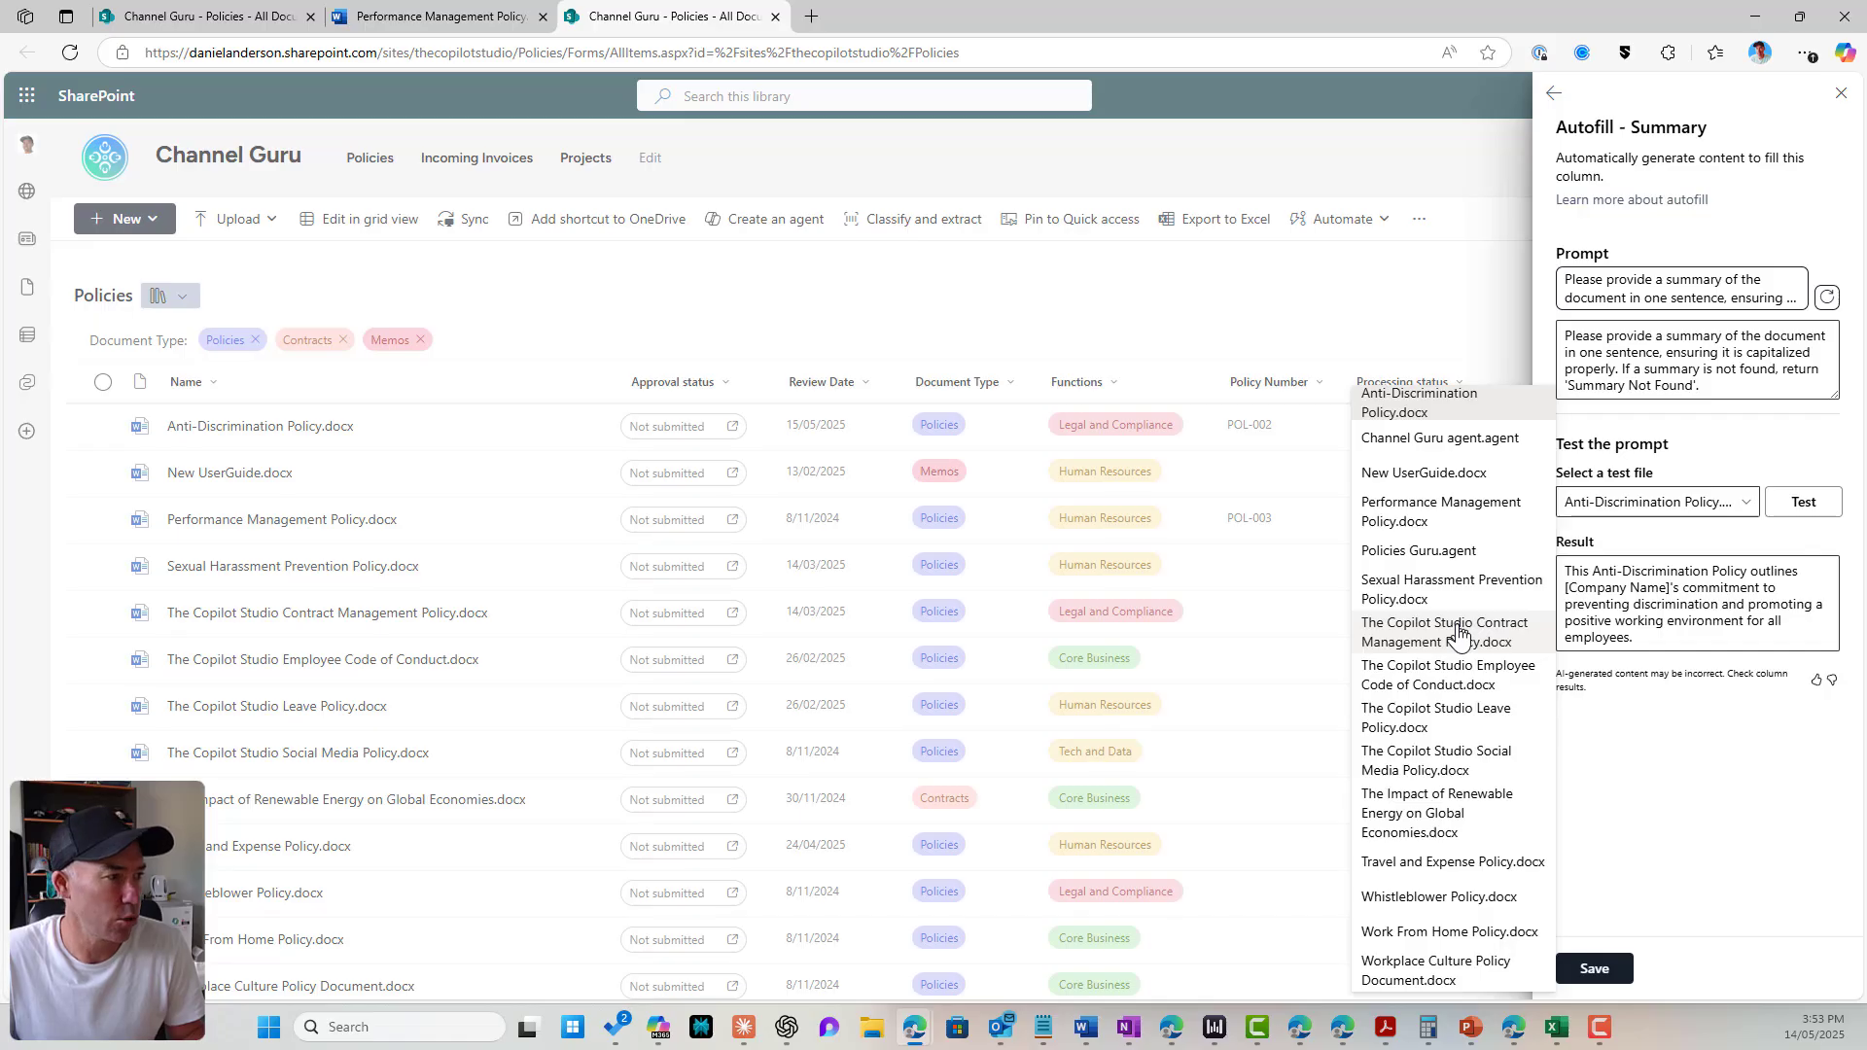
{"action": "left_click", "coordinate": [1444, 512]}
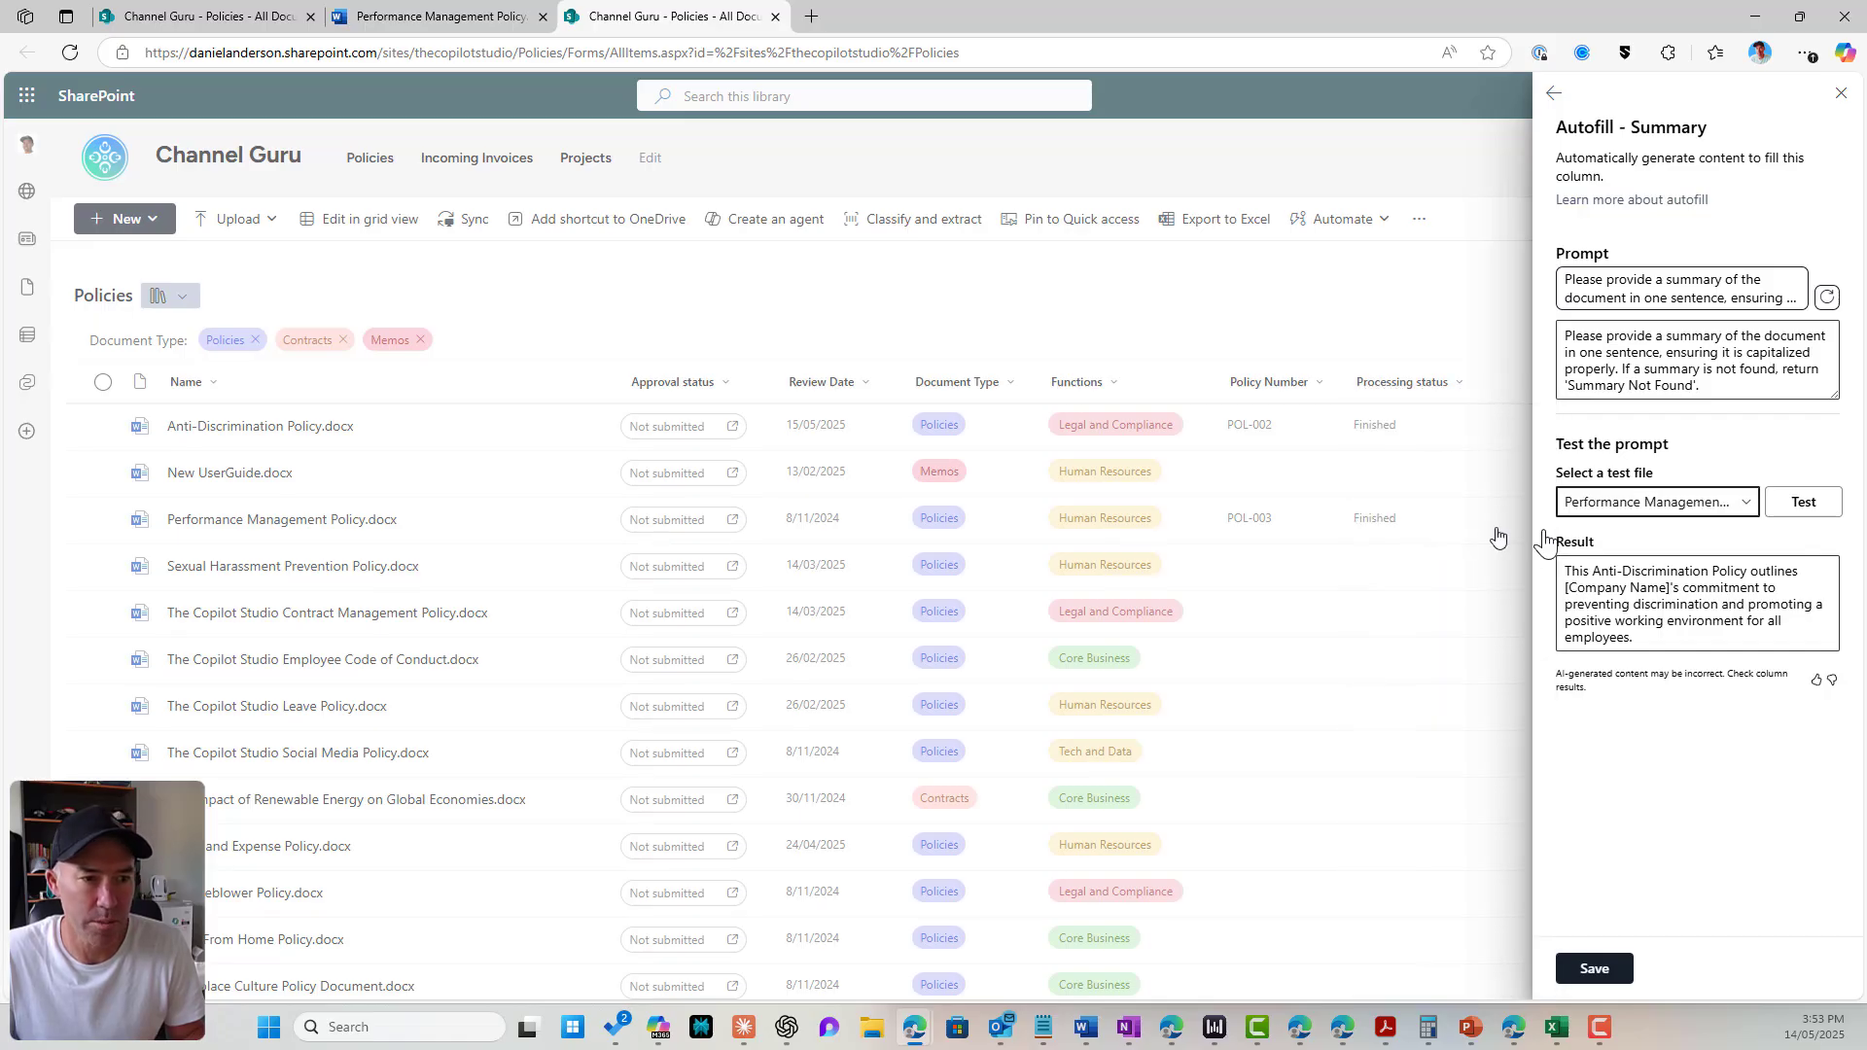
{"action": "left_click", "coordinate": [1785, 517]}
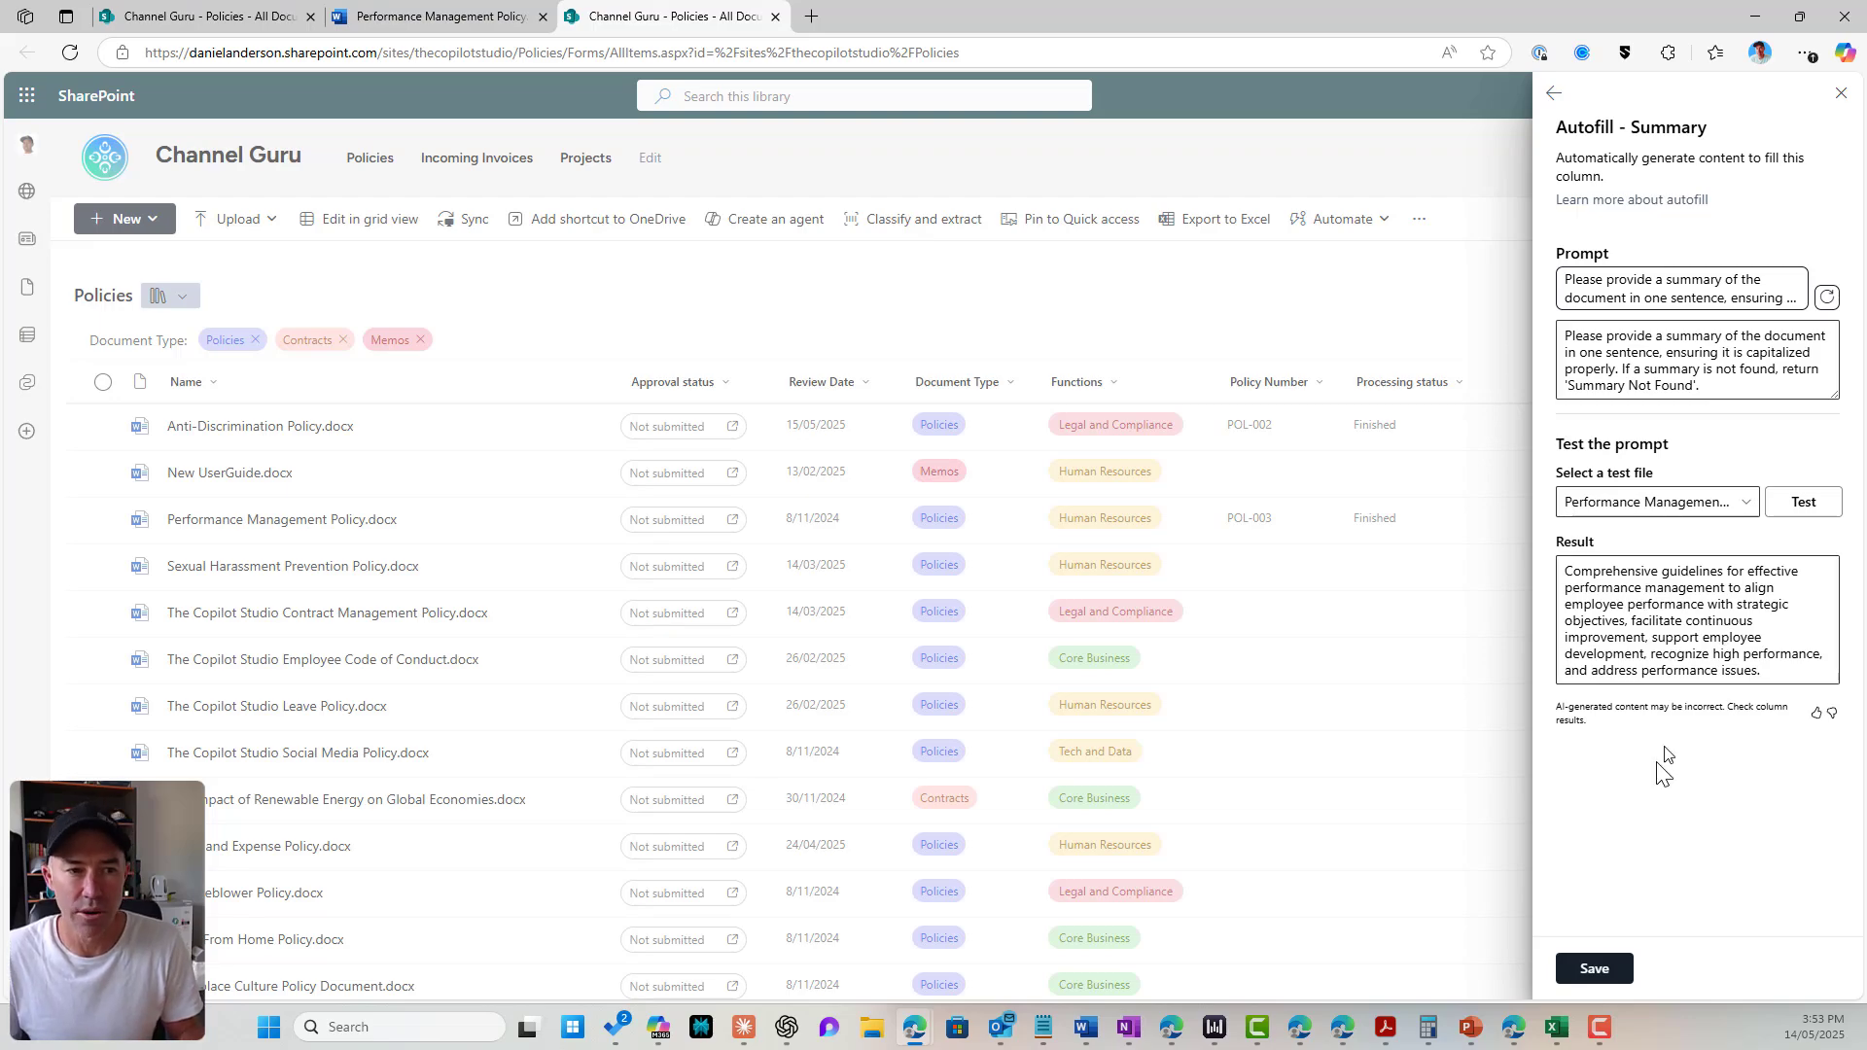
{"action": "left_click", "coordinate": [1626, 967]}
{"action": "left_click", "coordinate": [1606, 198]}
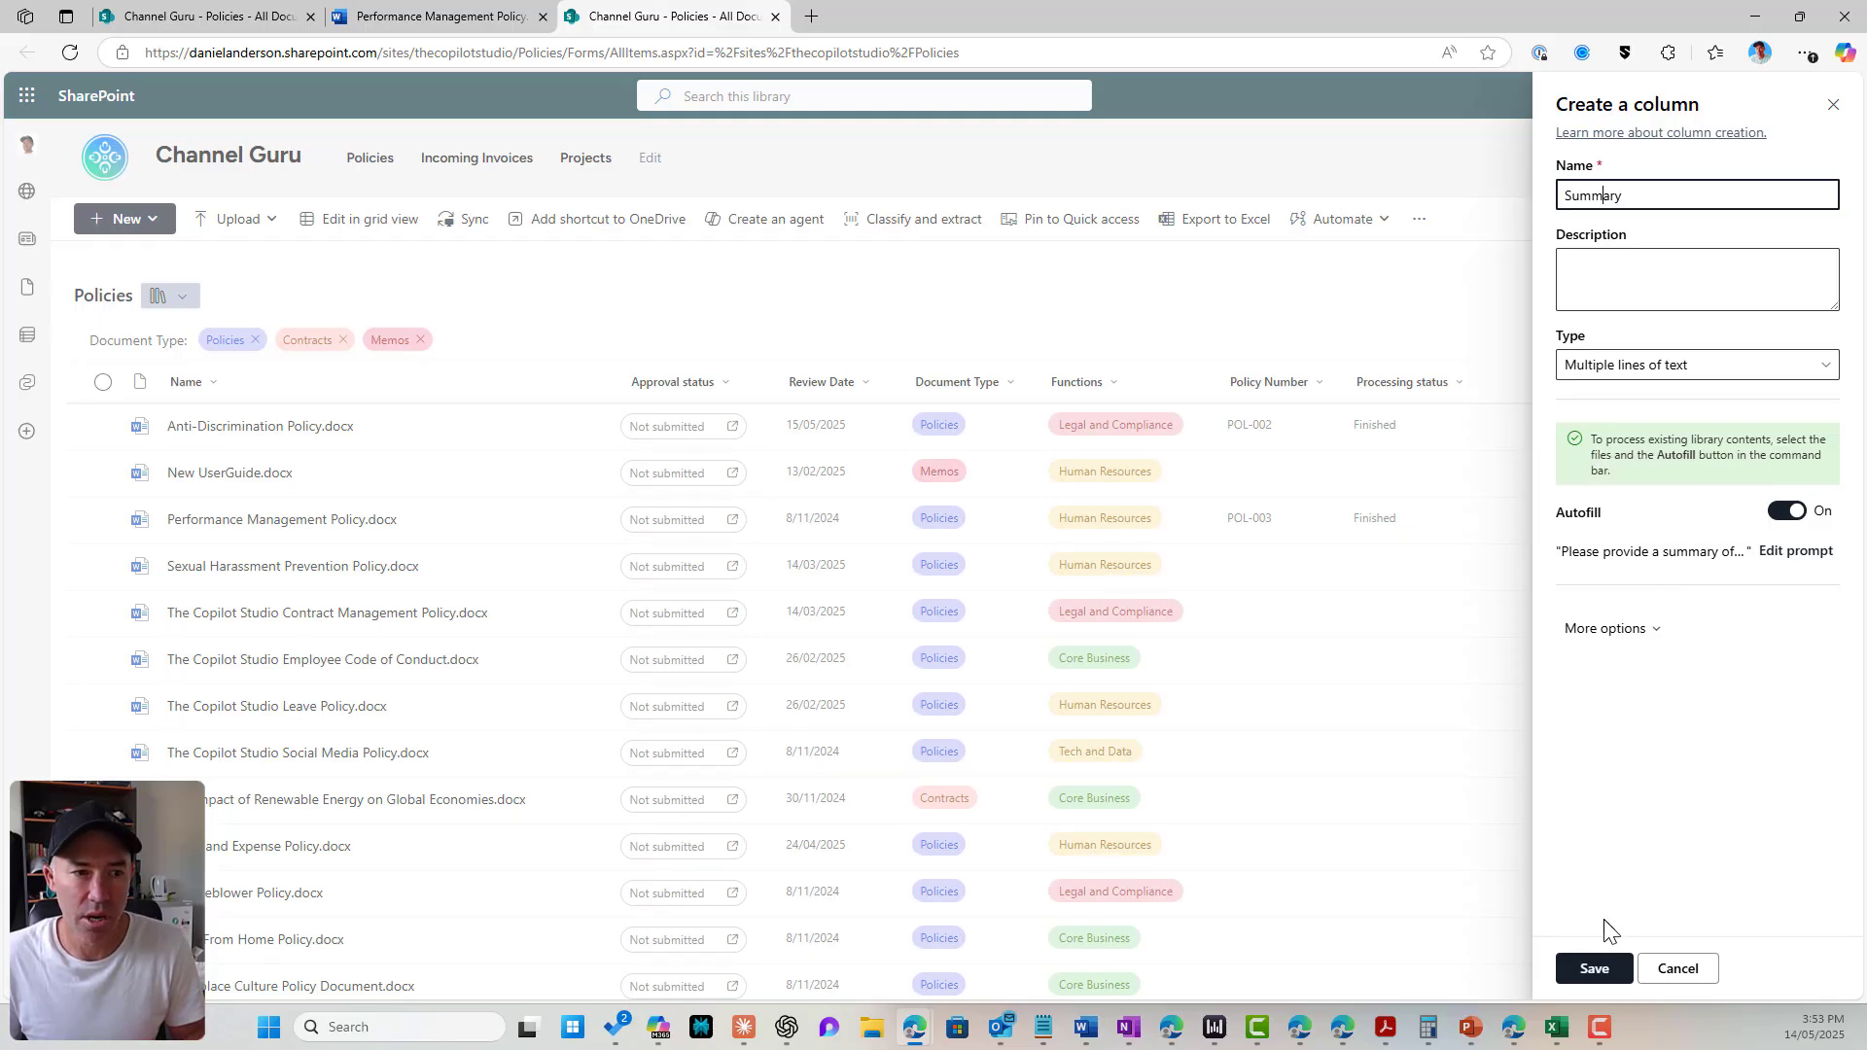
Step: Save the Summary column, place it before Processing status, and autofill both policies
{"action": "left_click", "coordinate": [1599, 971]}
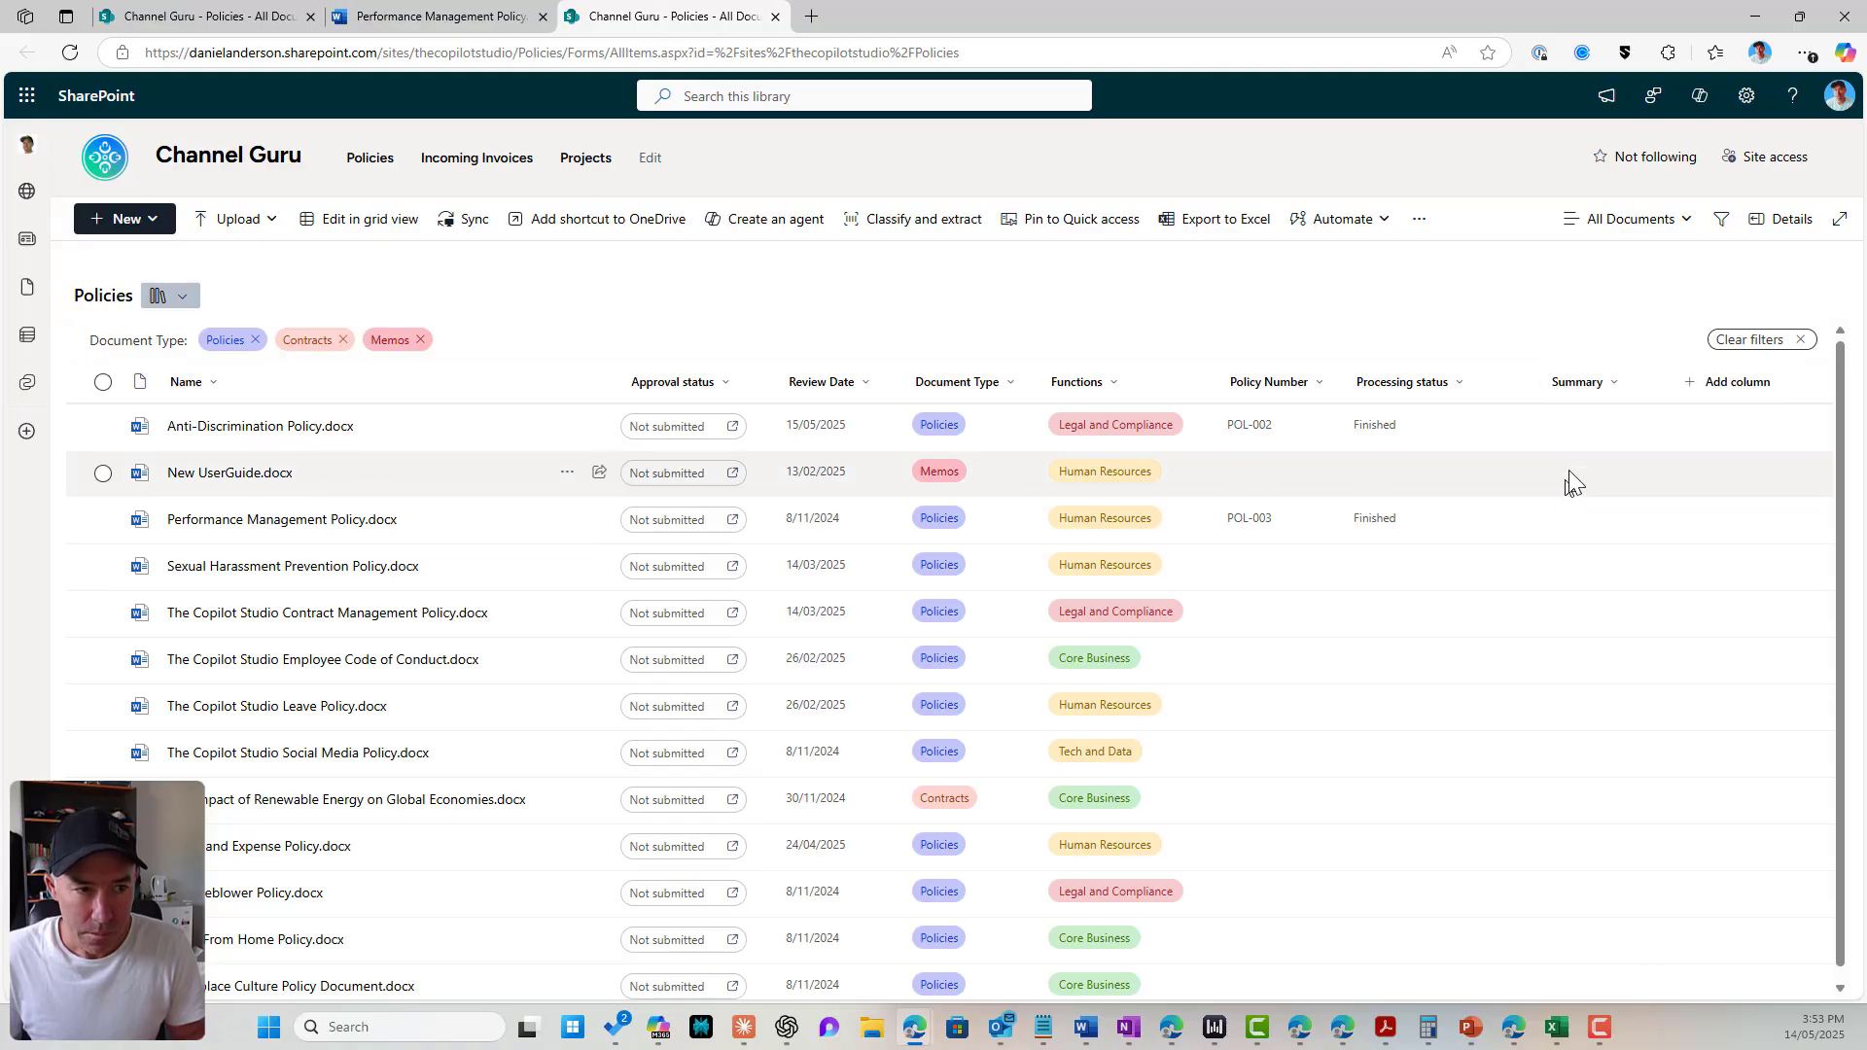
{"action": "left_click_drag", "start_coordinate": [1578, 386], "coordinate": [1371, 401]}
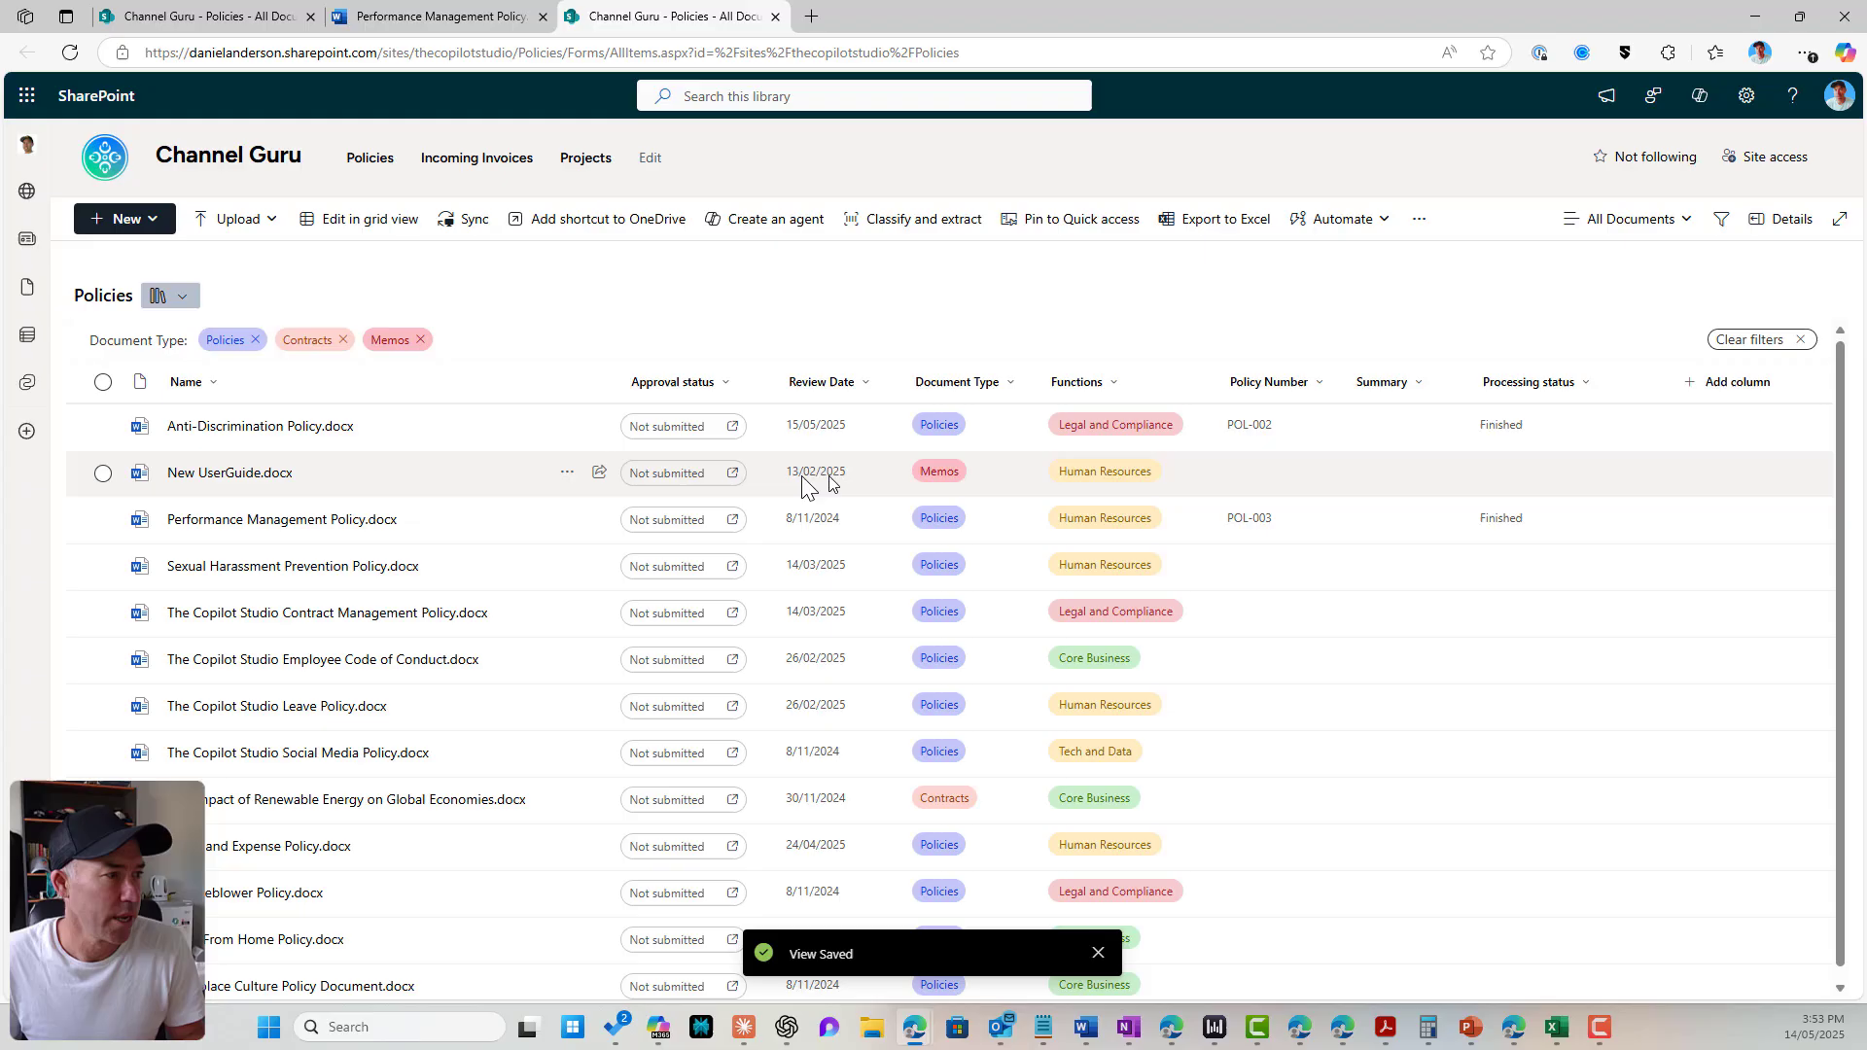
{"action": "left_click", "coordinate": [103, 426]}
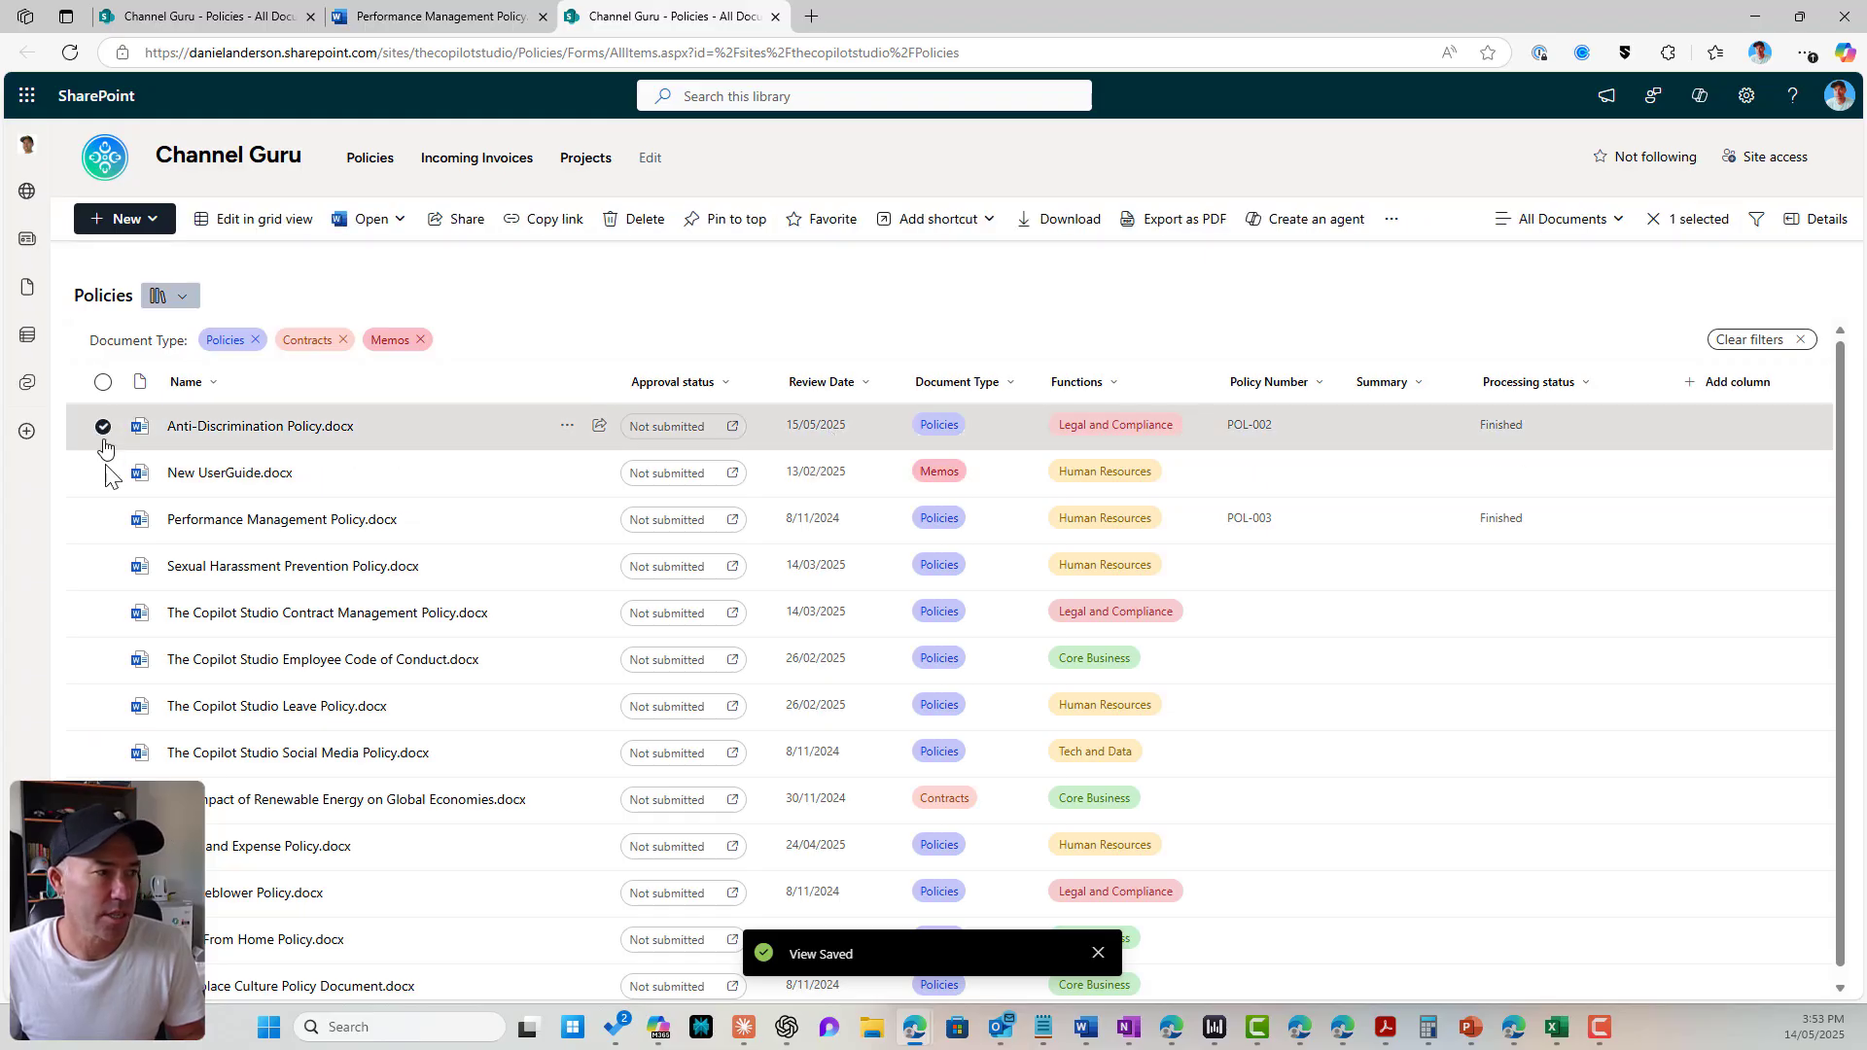
{"action": "left_click", "coordinate": [103, 519]}
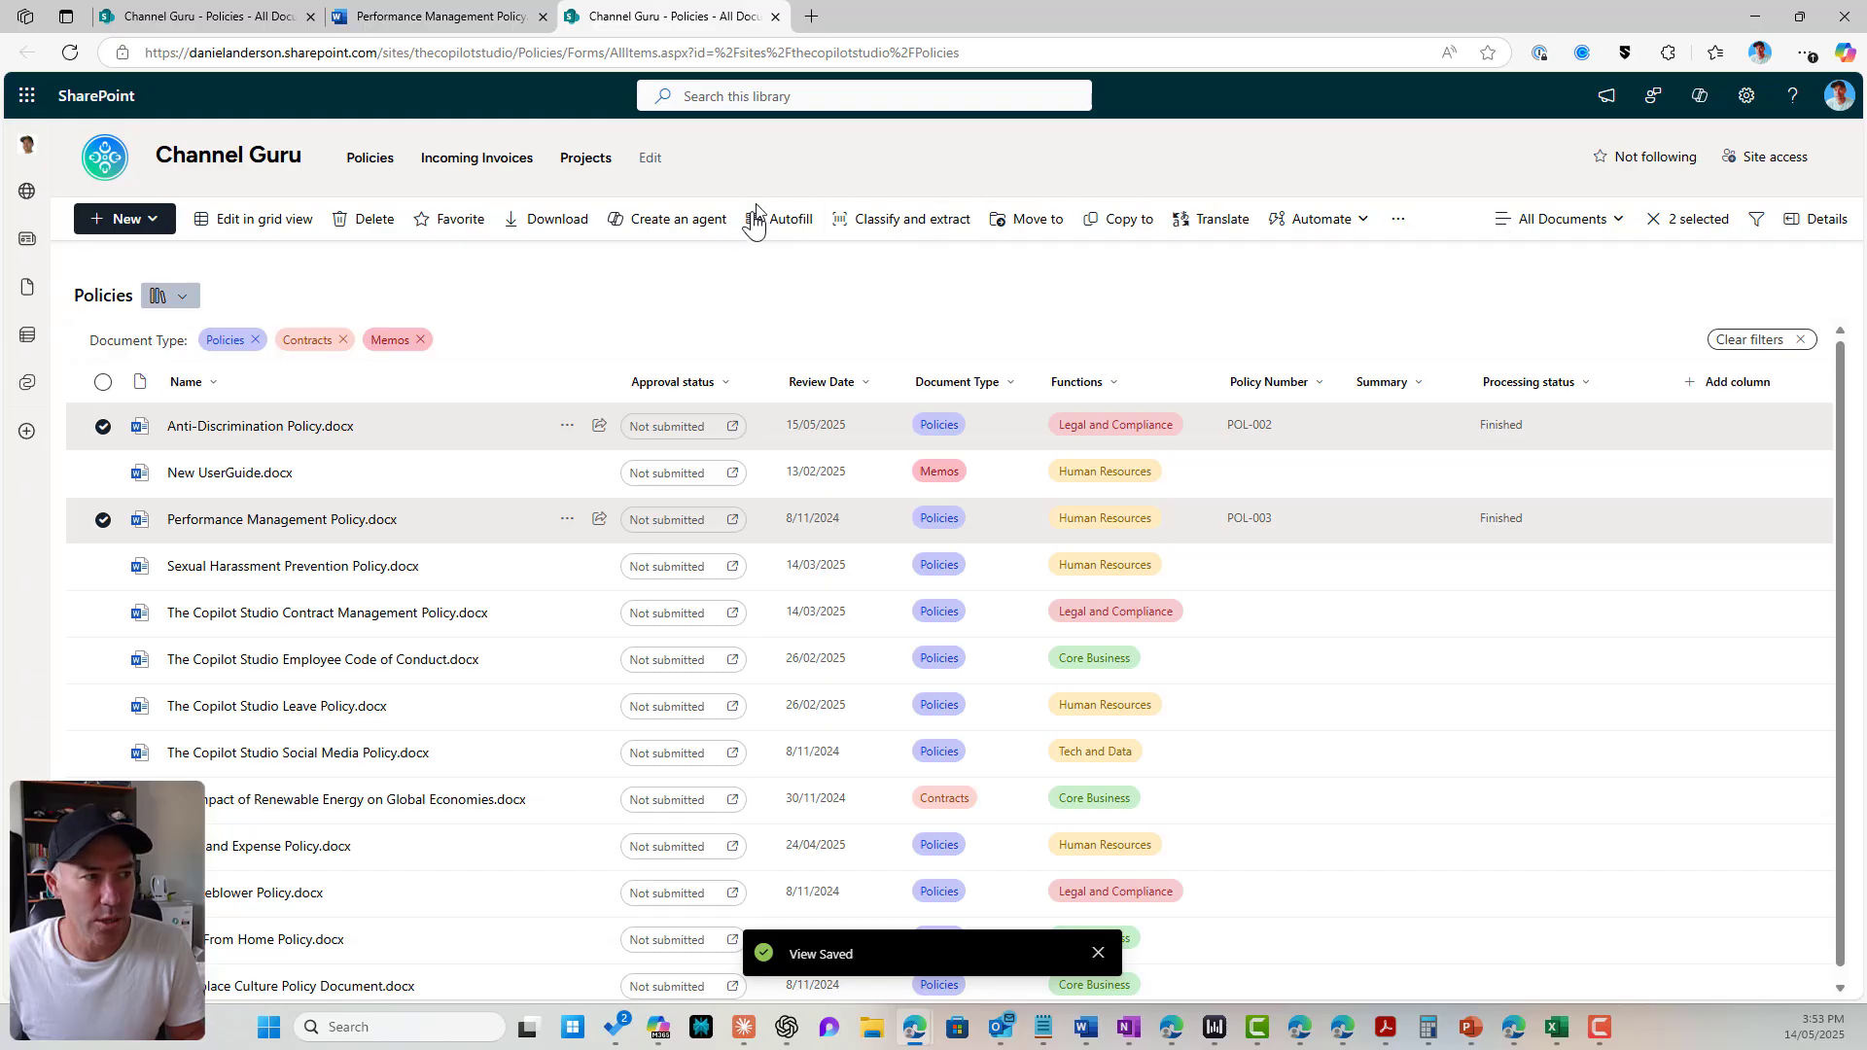
{"action": "left_click", "coordinate": [774, 229]}
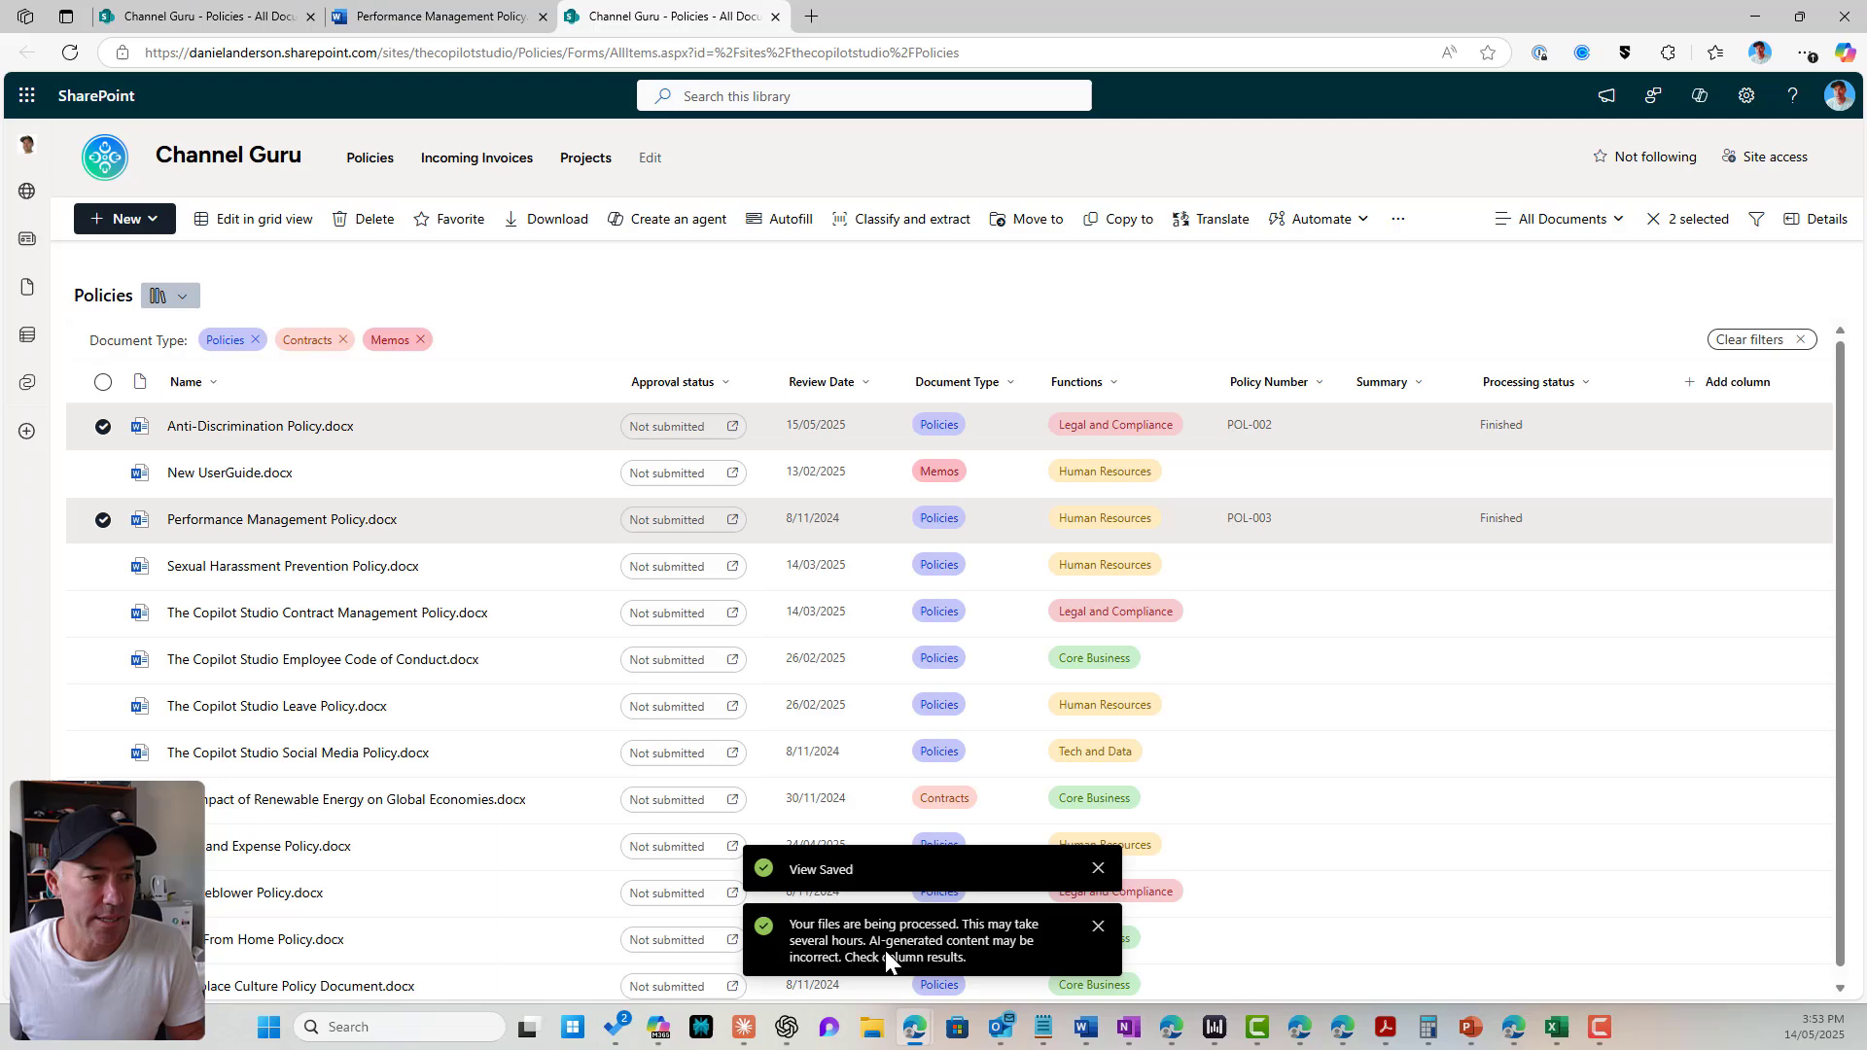
{"action": "left_click", "coordinate": [70, 53]}
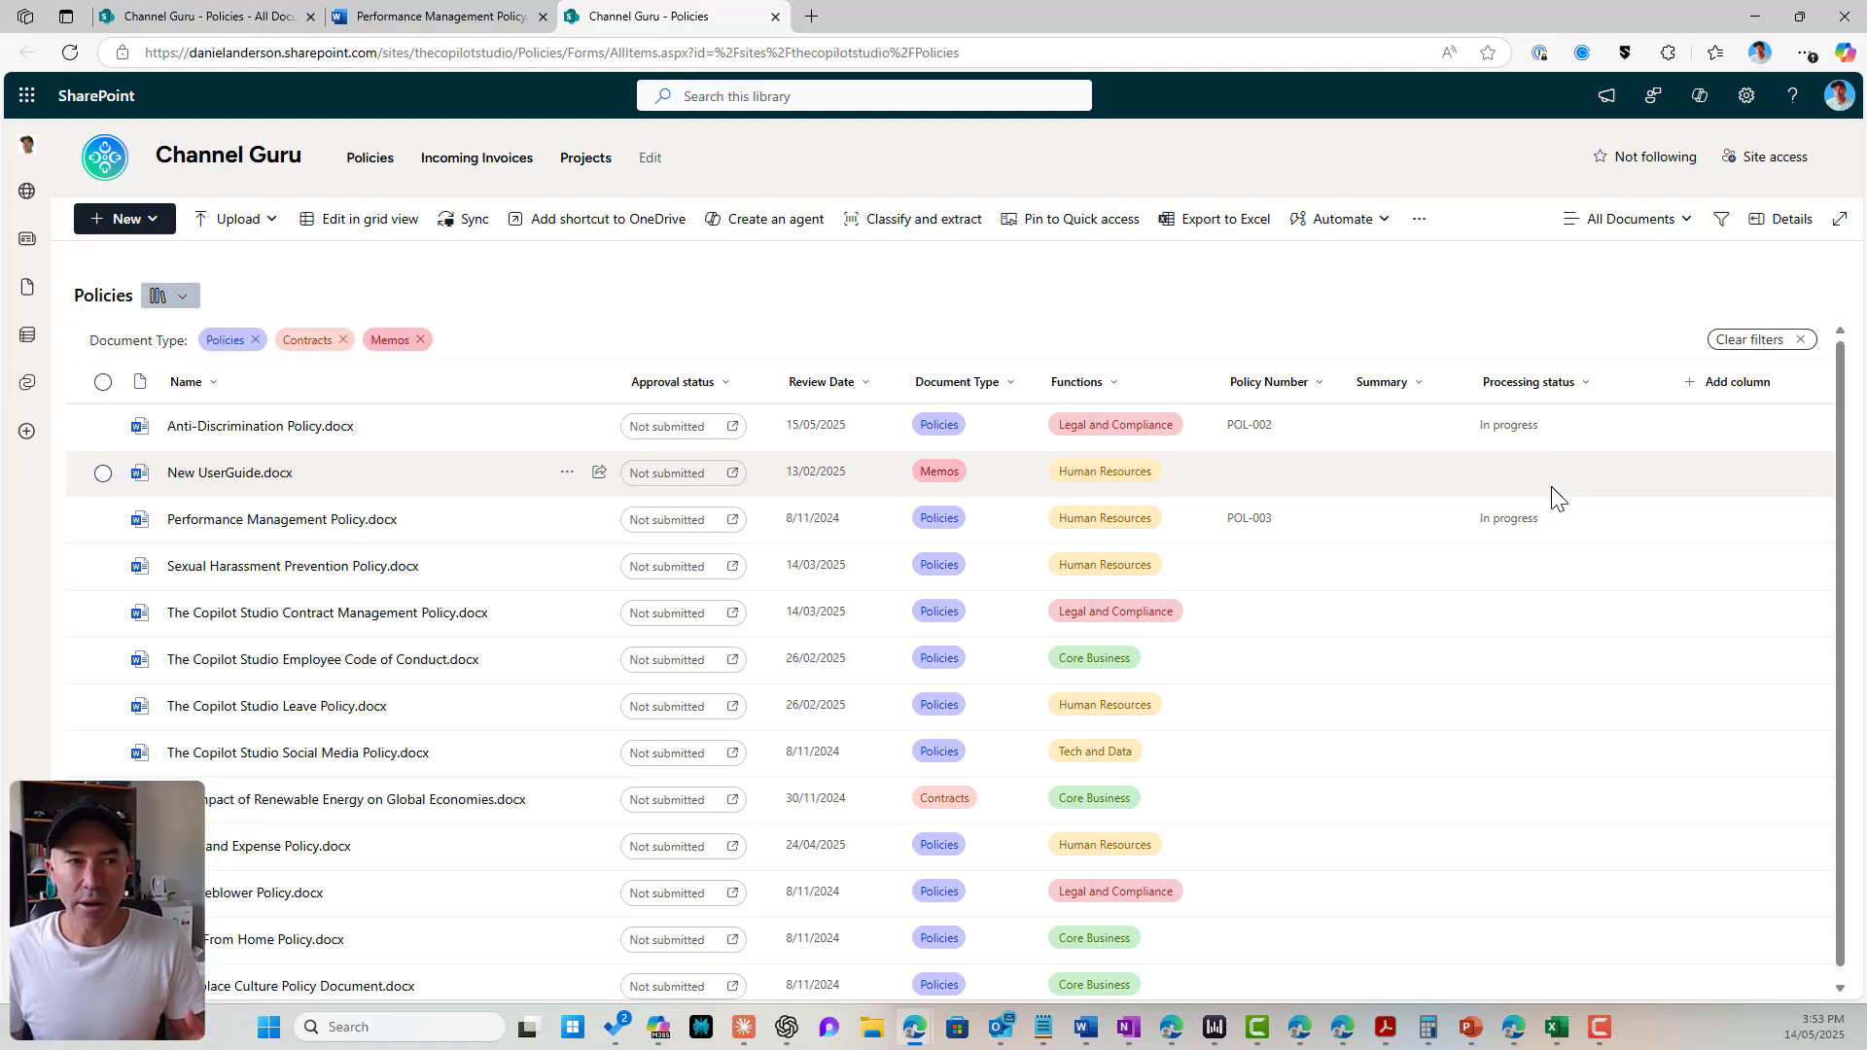
Step: Widen the Summary column so both policies' one-sentence summaries are fully readable
{"action": "left_click_drag", "start_coordinate": [1468, 380], "coordinate": [1540, 373]}
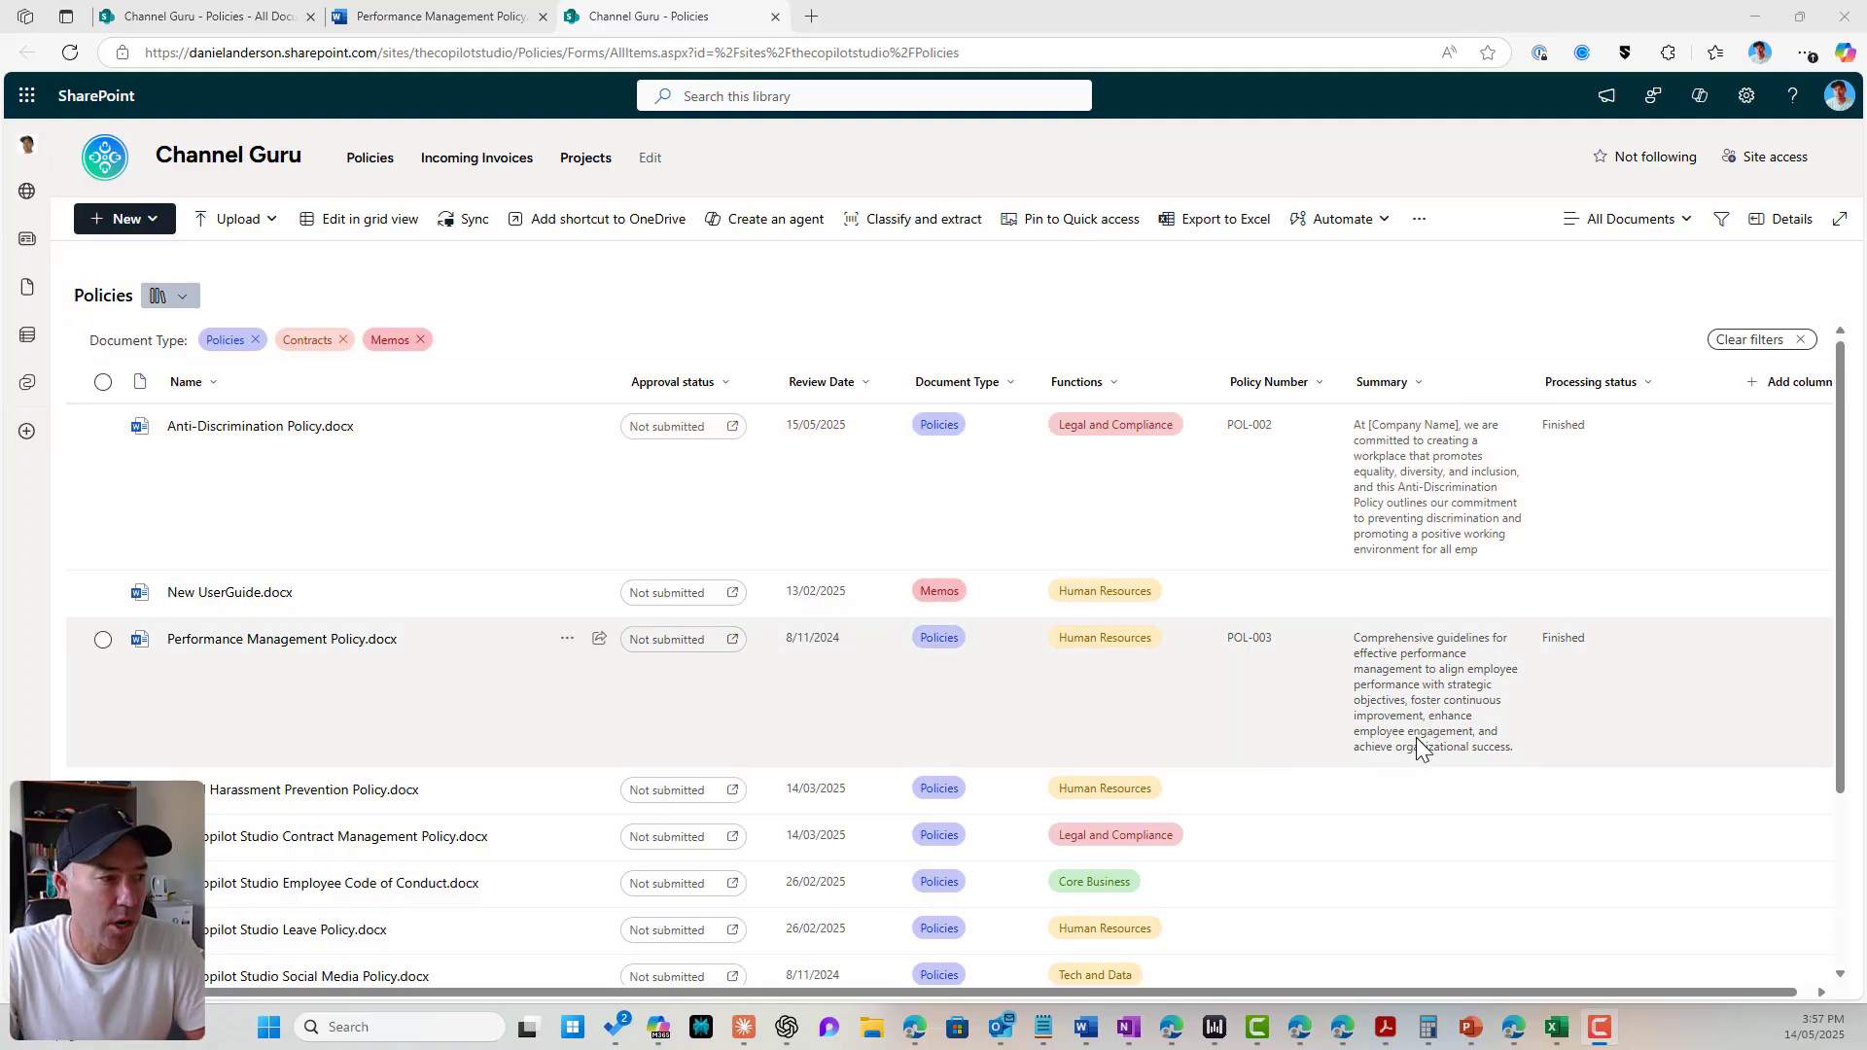
{"action": "scroll", "coordinate": [1417, 747], "scroll_direction": "down", "scroll_amount": 2}
{"action": "scroll", "coordinate": [1418, 747], "scroll_direction": "up", "scroll_amount": 2}
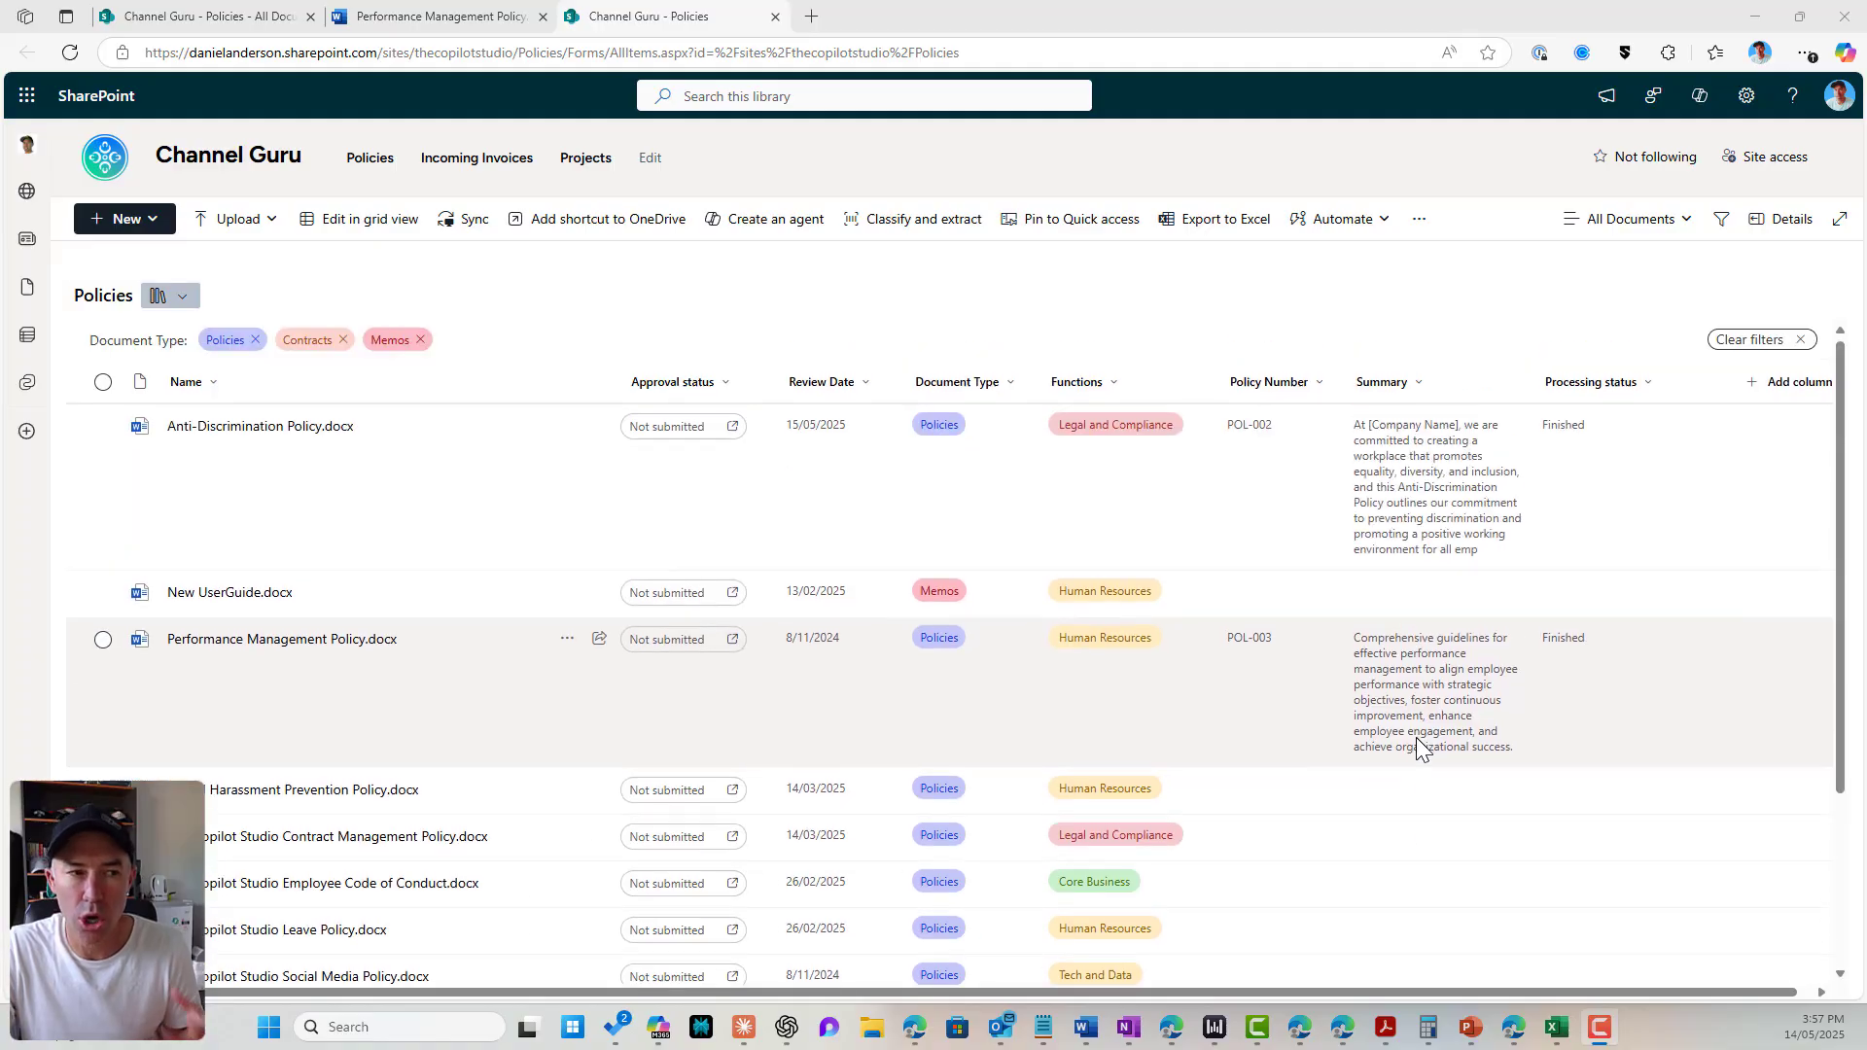